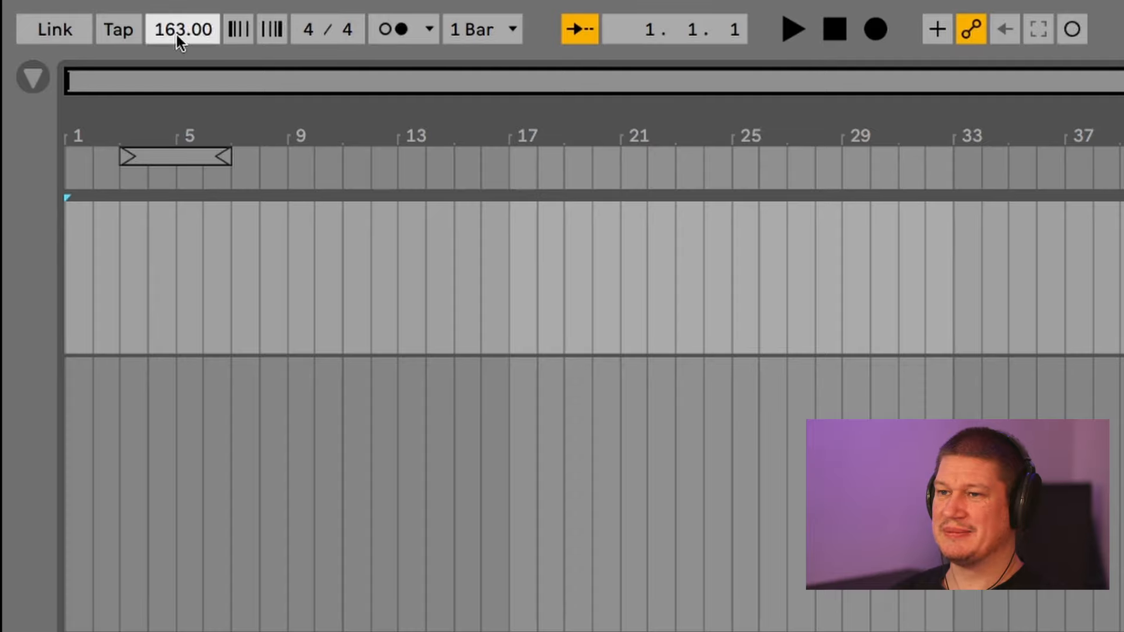
Step: Place the AmenVN_4barOrig break from the sample library in the arrangement at bar 9 and play it through
left_click(32, 75)
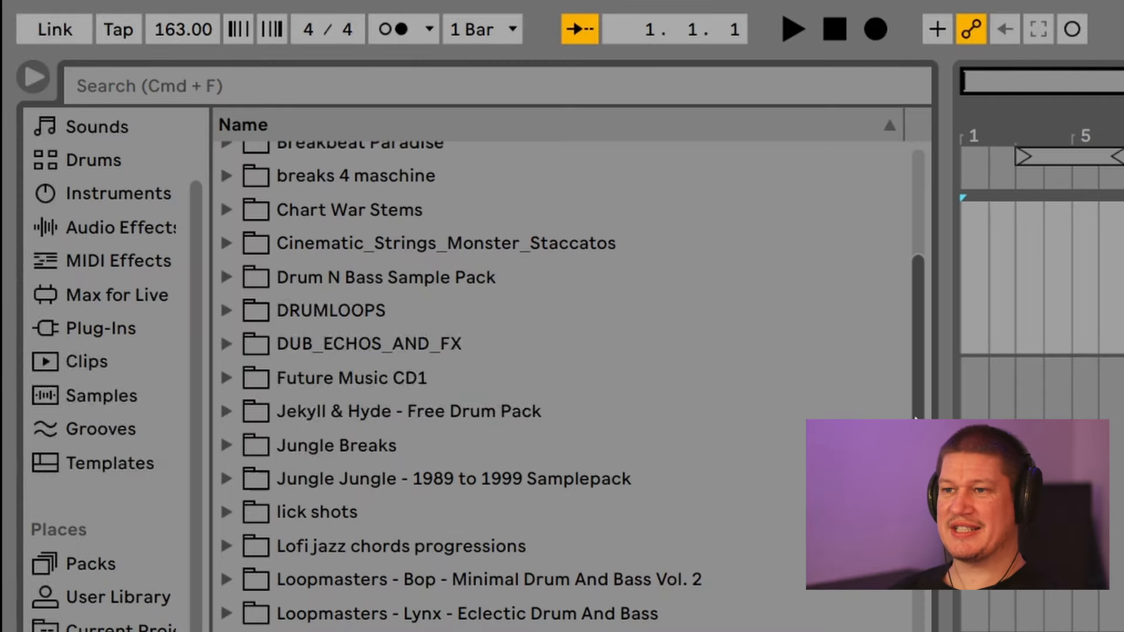
scroll(771, 394, "down", 1)
scroll(900, 605, "down", 11)
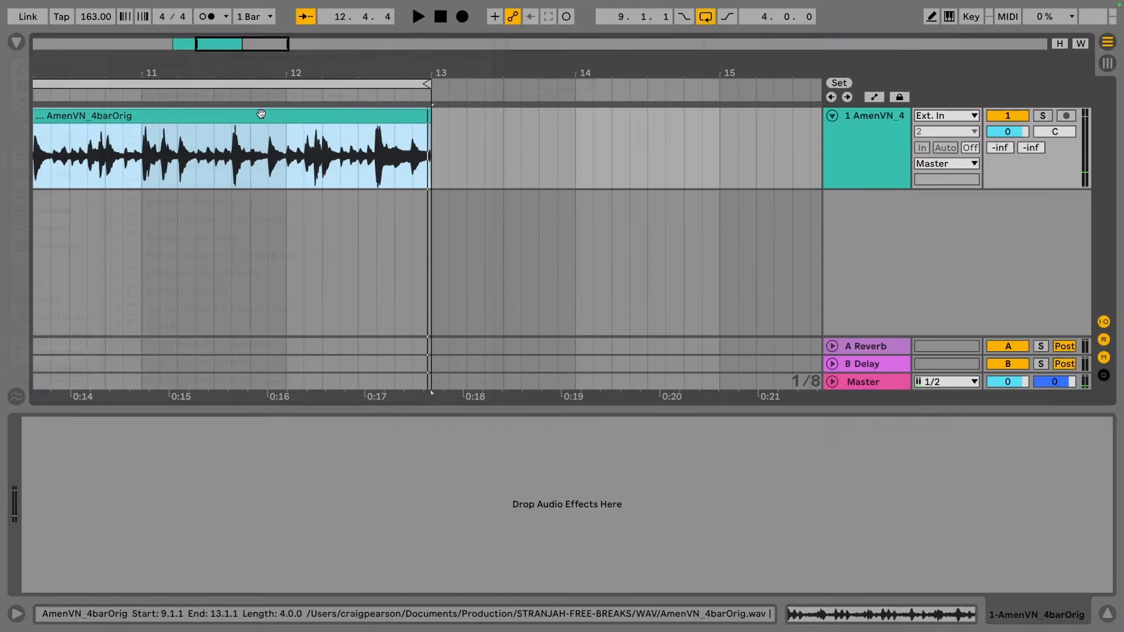
left_click_drag(497, 69, 414, 67)
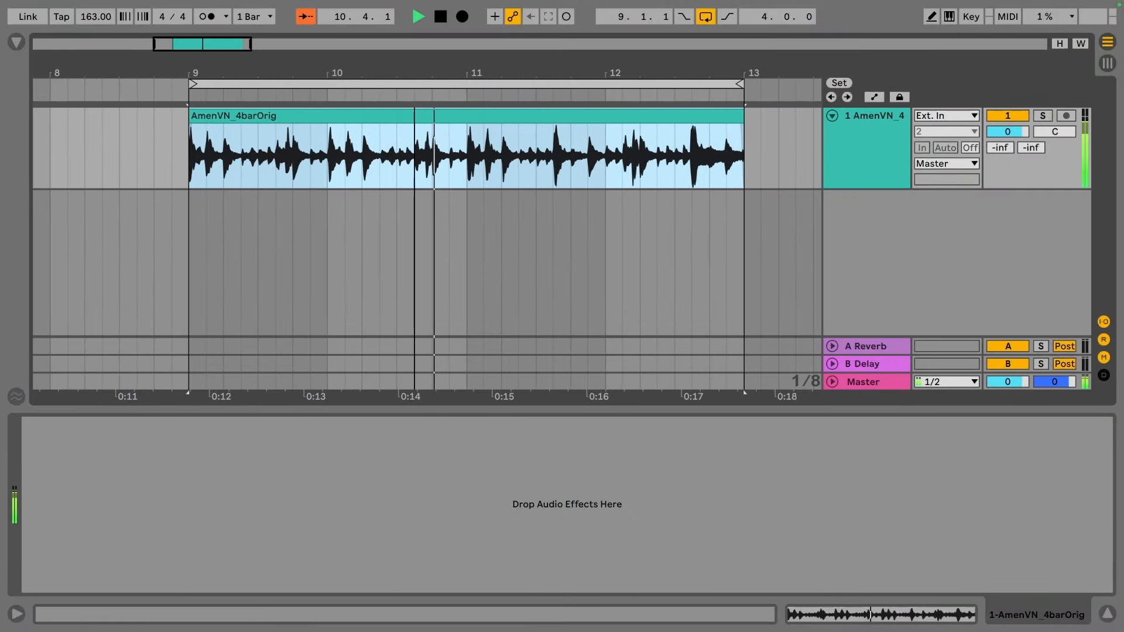
key("space")
Step: Open the Amen clip in an enlarged sample editor and warp its first snare transient onto beat 1.2
double_click(402, 118)
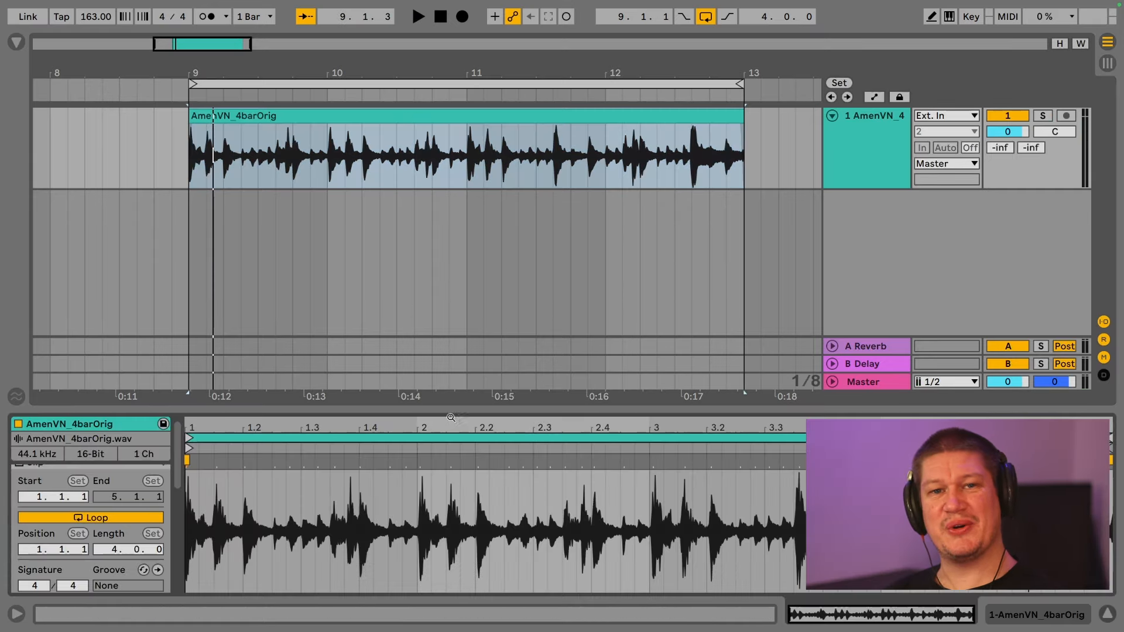
left_click_drag(452, 412, 401, 235)
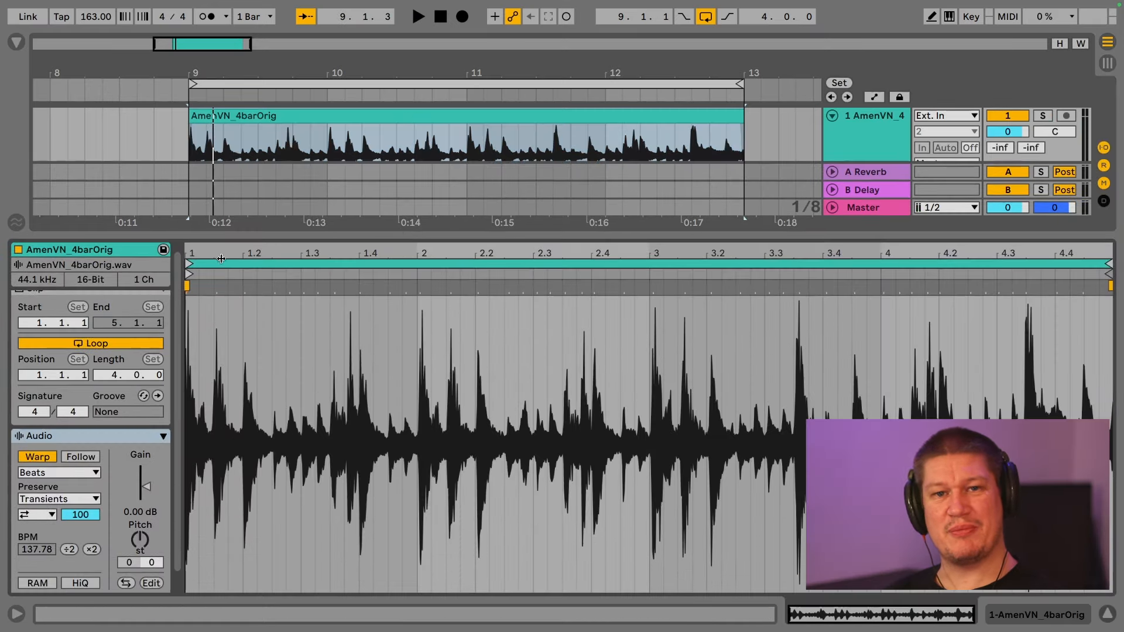
left_click_drag(212, 252, 212, 304)
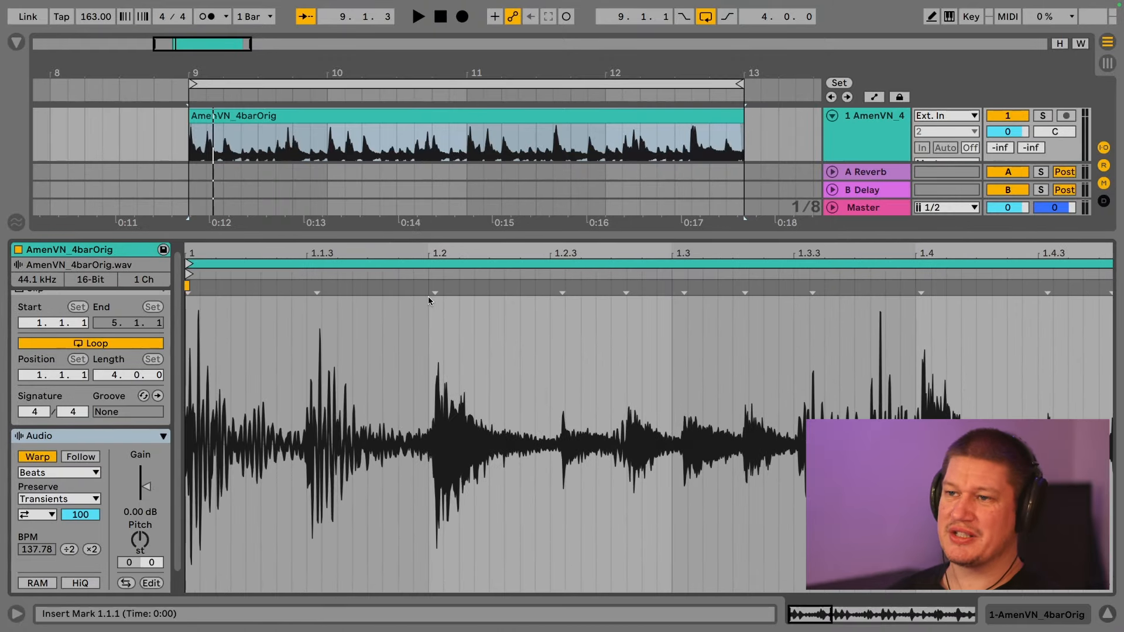
left_click_drag(435, 291, 430, 291)
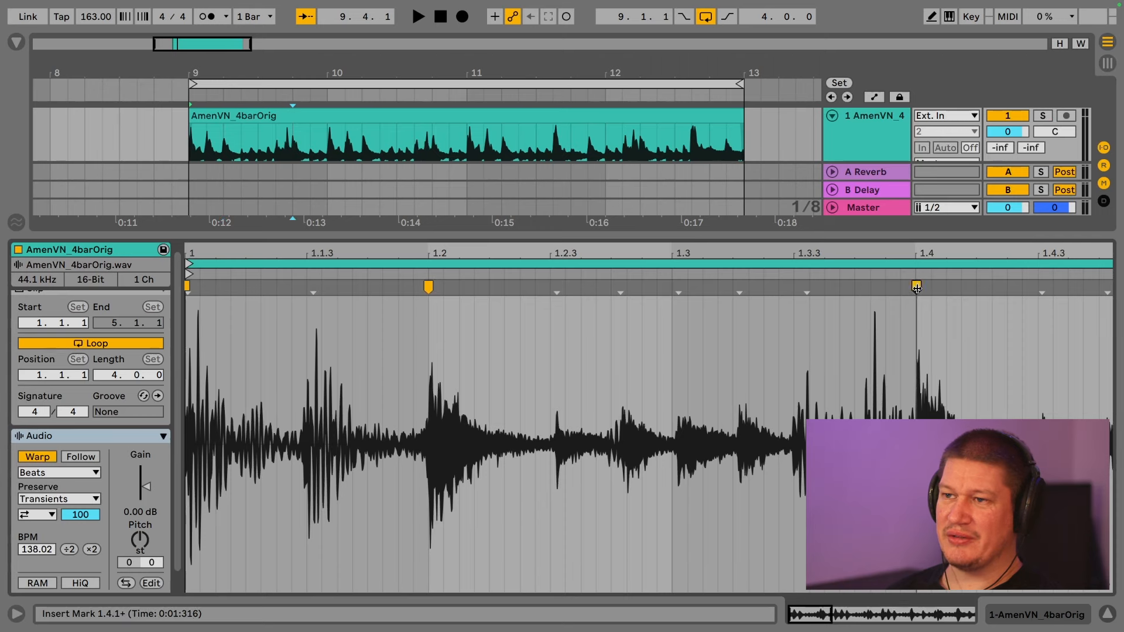
Step: Align the Amen clip's transients near 2.2, 3 and 2.4 to the grid with warp markers
left_click_drag(812, 252, 583, 267)
left_click_drag(758, 291, 753, 291)
mouse_move(612, 255)
left_mouse_down()
mouse_move(615, 284)
mouse_move(505, 252)
left_mouse_up()
mouse_move(842, 276)
left_mouse_down()
mouse_move(830, 322)
mouse_move(829, 287)
left_mouse_up()
left_click_drag(312, 287, 318, 287)
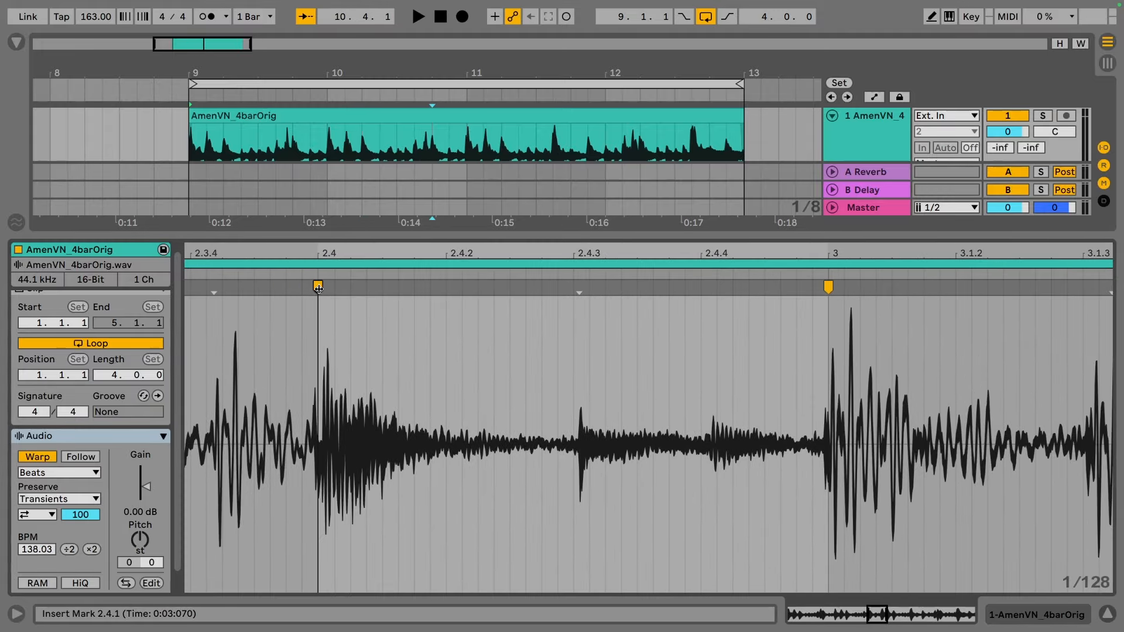
Step: Warp the transients near 4.3.3 and 3.4.3 in the clip's second half onto the grid
mouse_move(375, 255)
left_mouse_down()
mouse_move(462, 253)
mouse_move(741, 305)
left_mouse_up()
mouse_move(886, 254)
left_mouse_down()
mouse_move(884, 304)
mouse_move(866, 274)
left_mouse_up()
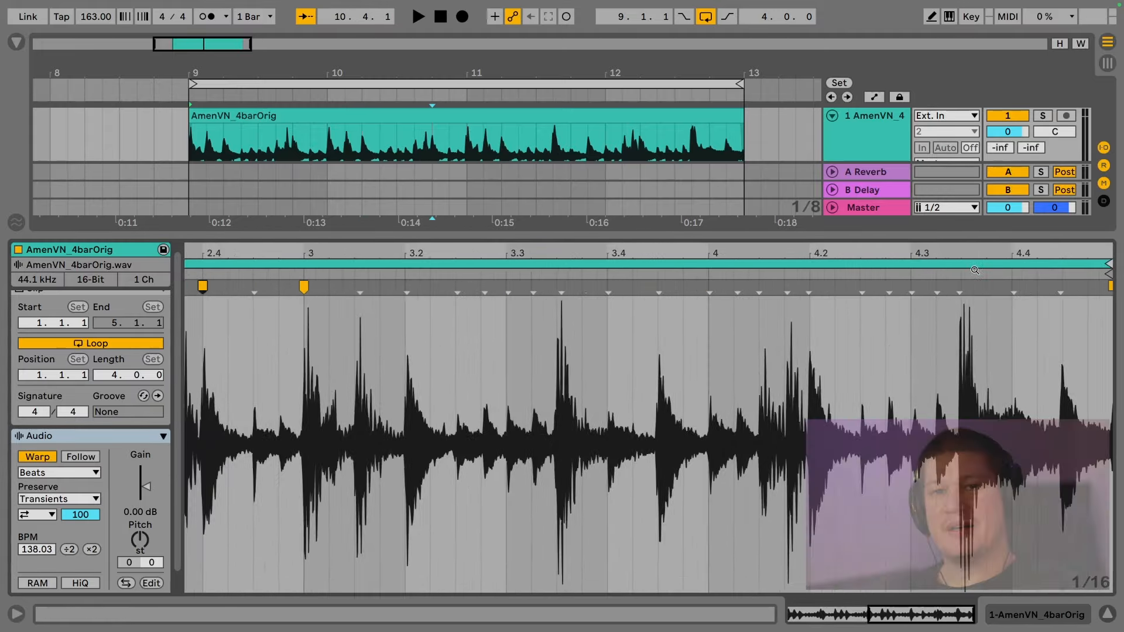
left_click_drag(961, 291, 967, 291)
left_click_drag(660, 291, 657, 291)
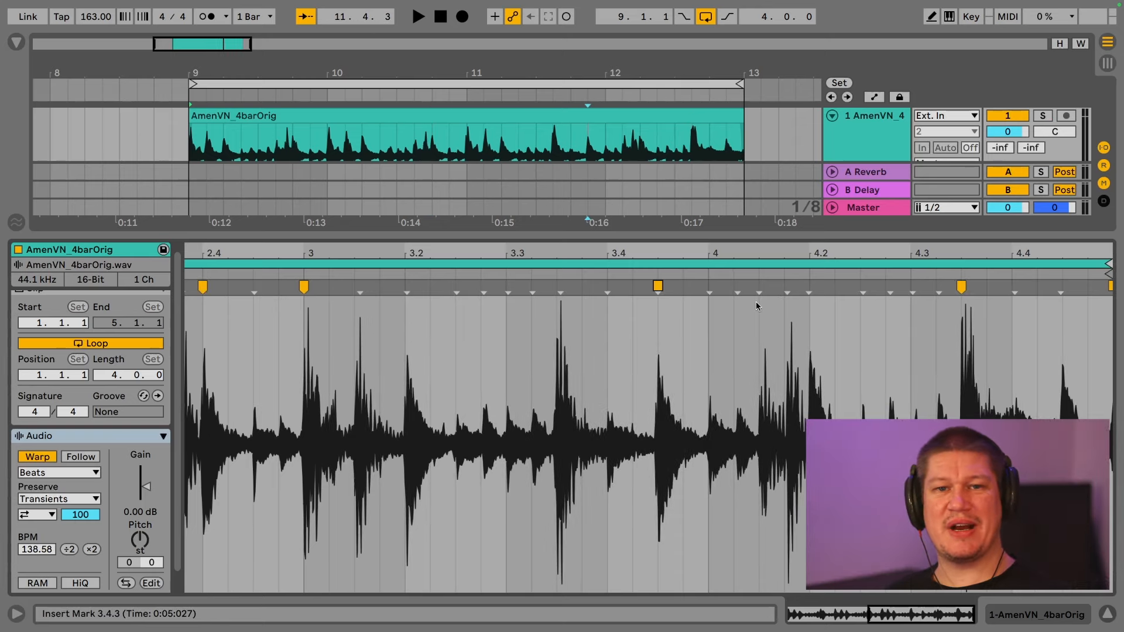
Step: Set the Amen clip's warp mode to Complex and play the clip from its start
left_click(67, 472)
left_click(52, 540)
left_click(427, 116)
key("space")
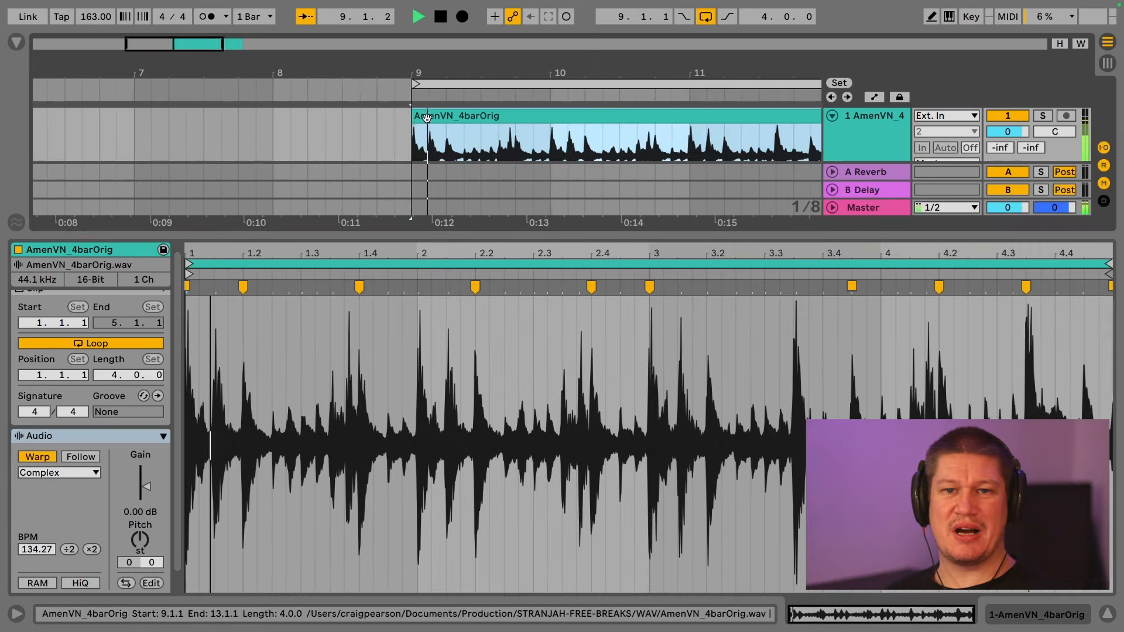
Step: Pin the transient at 3.2.1 with a warp marker and stop playback
double_click(707, 287)
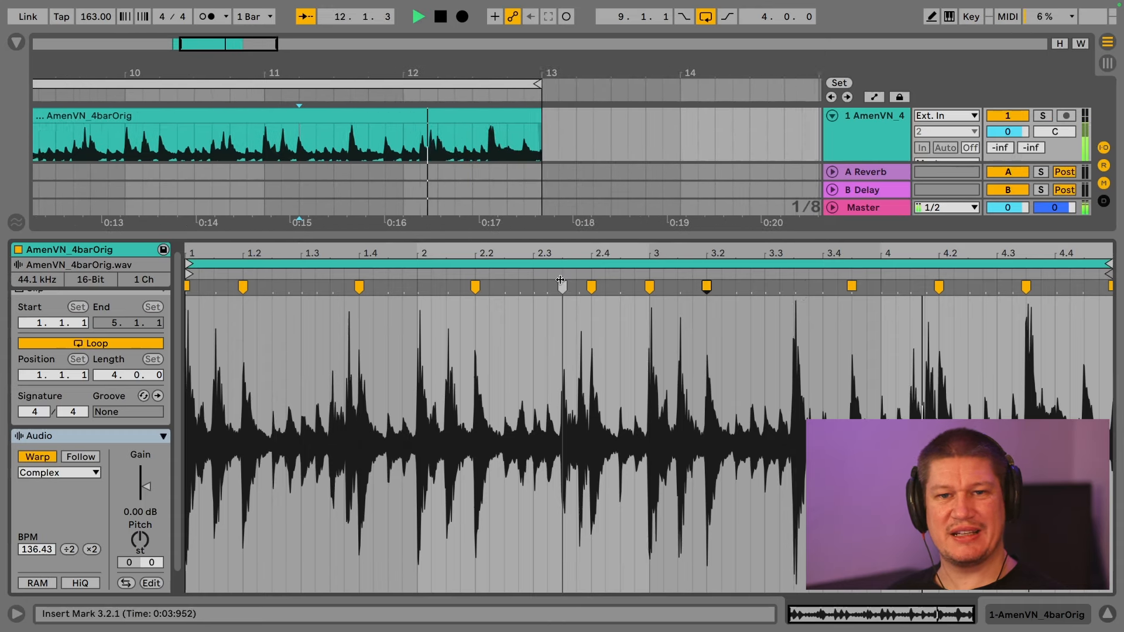
left_click(492, 115)
key("space")
Step: Slice the Amen clip to a new MIDI track per 1/8 note with the Built-in preset, leaving only the new track unfolded
right_click(492, 115)
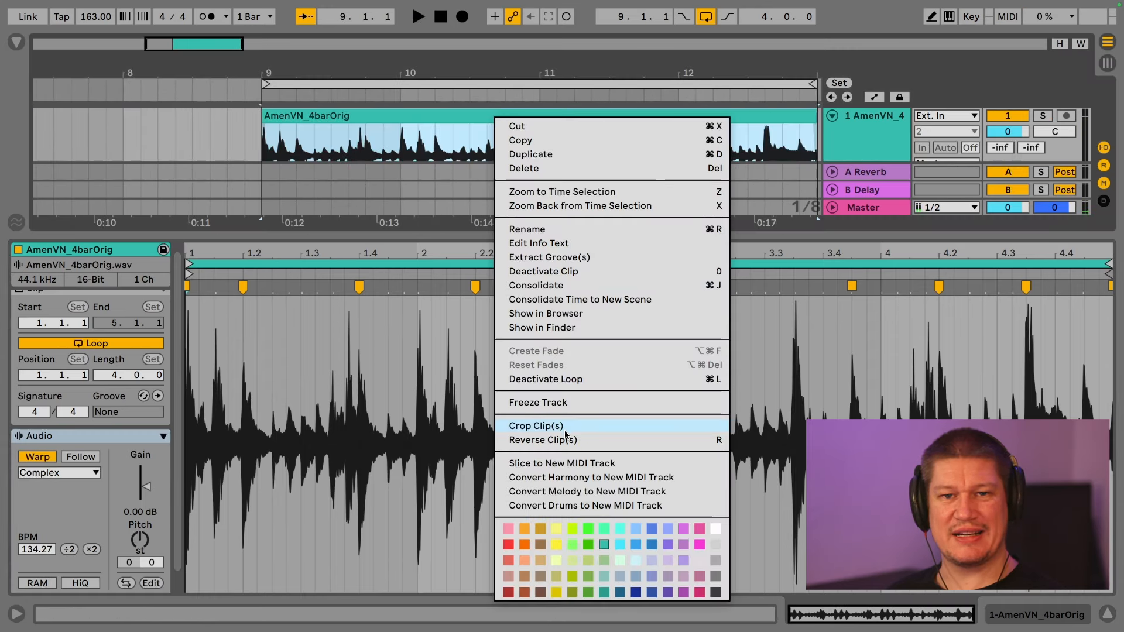
left_click(562, 464)
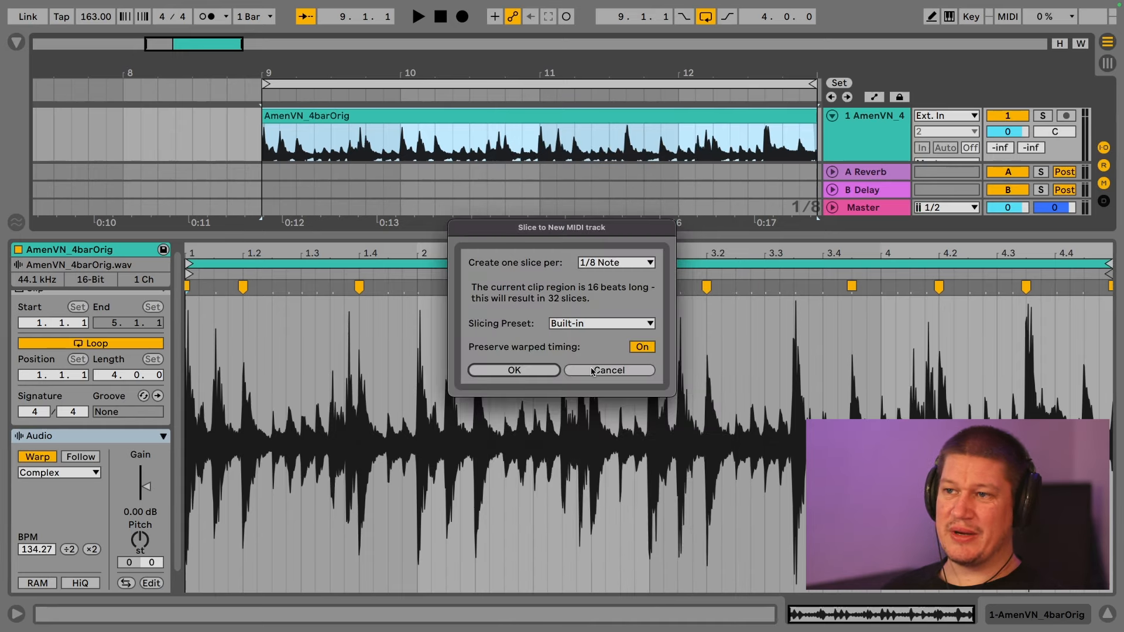
left_click(514, 370)
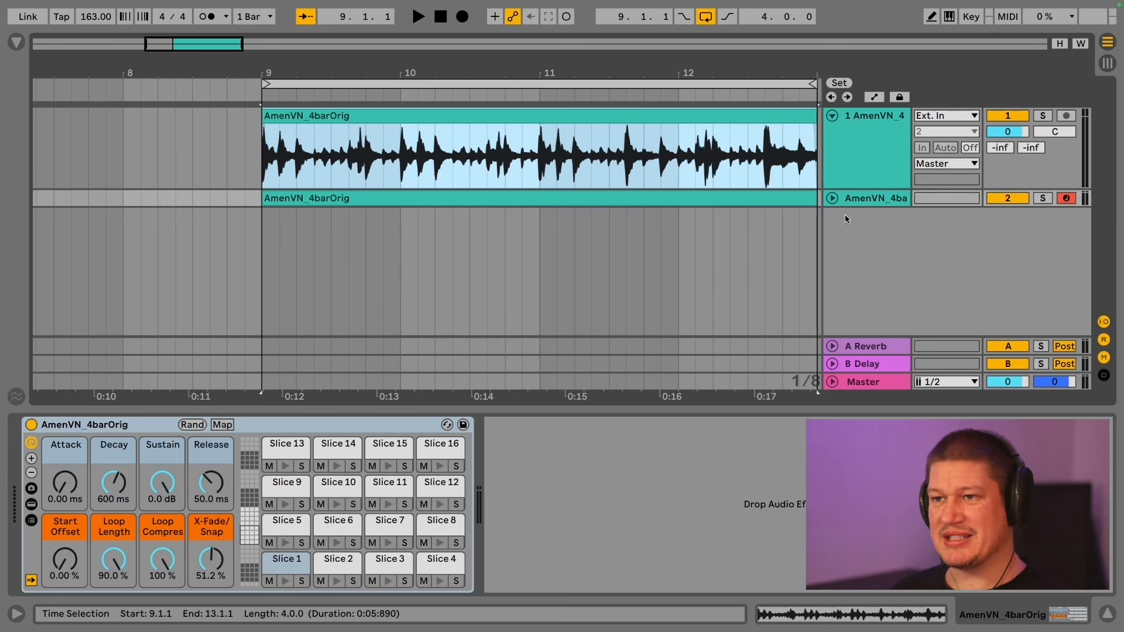
left_click(832, 116)
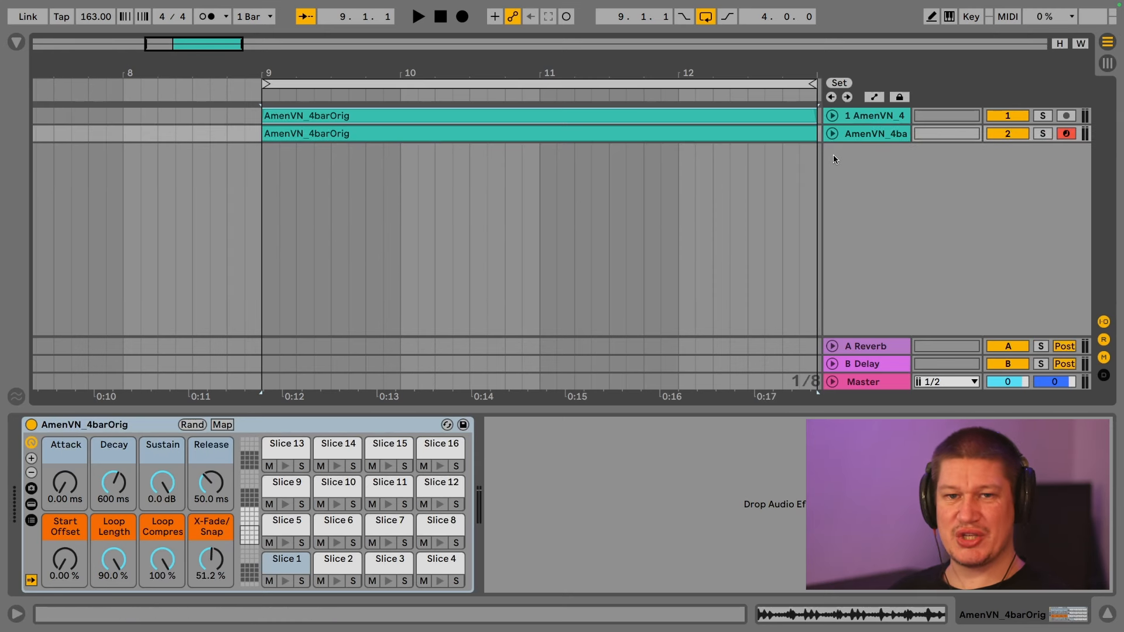
left_click(833, 134)
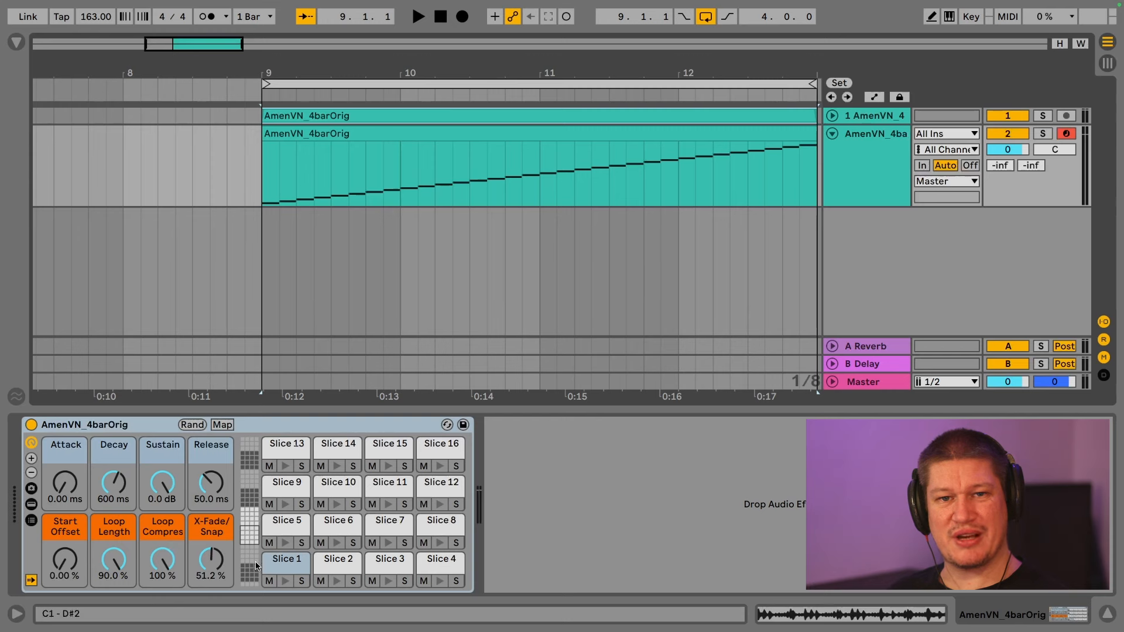
Step: Show the Drum Rack's slice devices, inspect the waveforms of slices 1 to 9, and play the sliced track
left_click(285, 564)
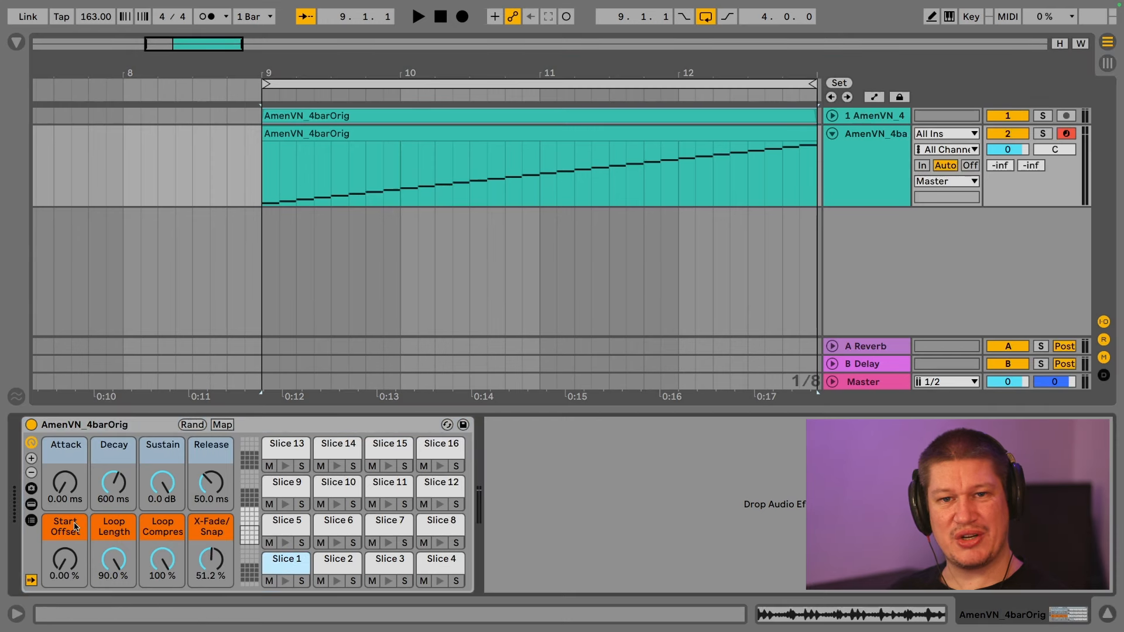
left_click(31, 504)
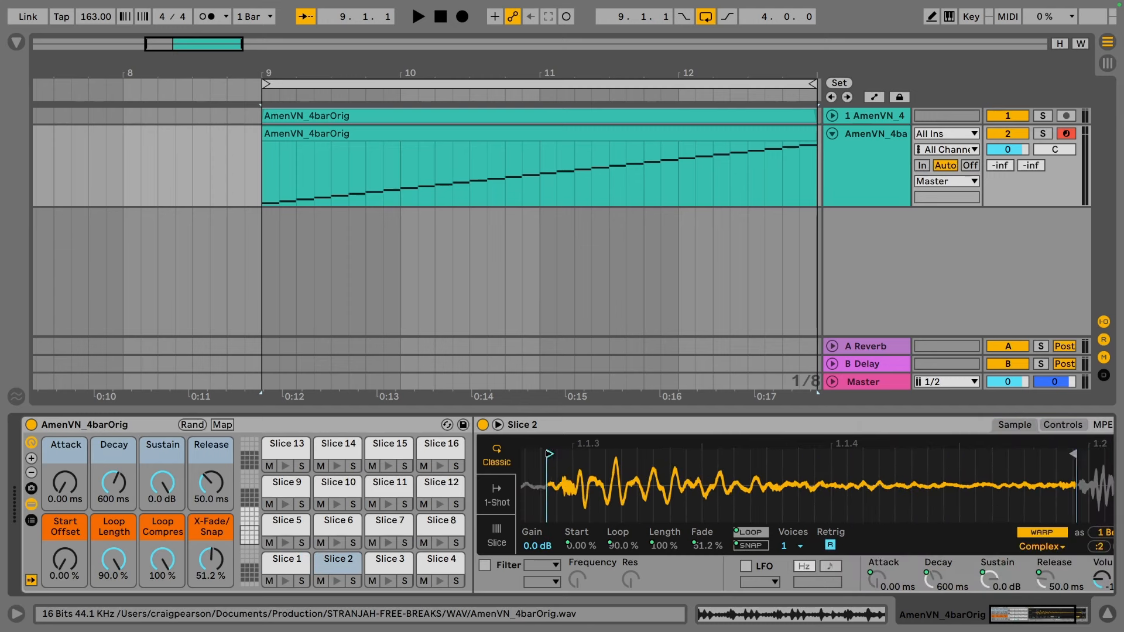
left_click(389, 559)
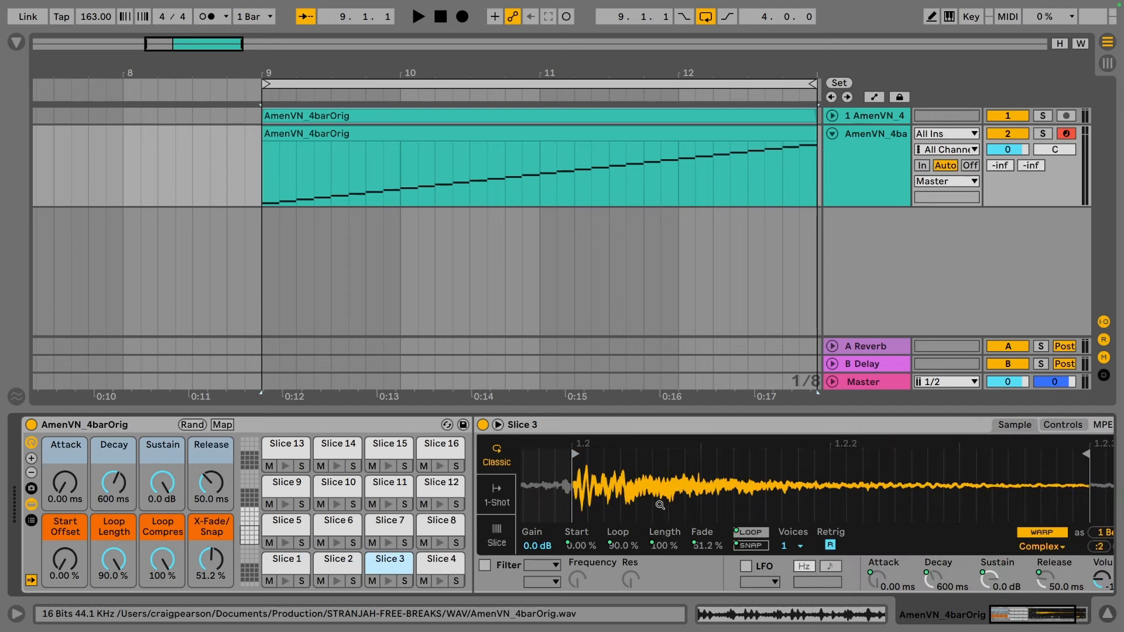
left_click(441, 560)
left_click(308, 527)
left_click(434, 563)
left_click(338, 527)
left_click(397, 530)
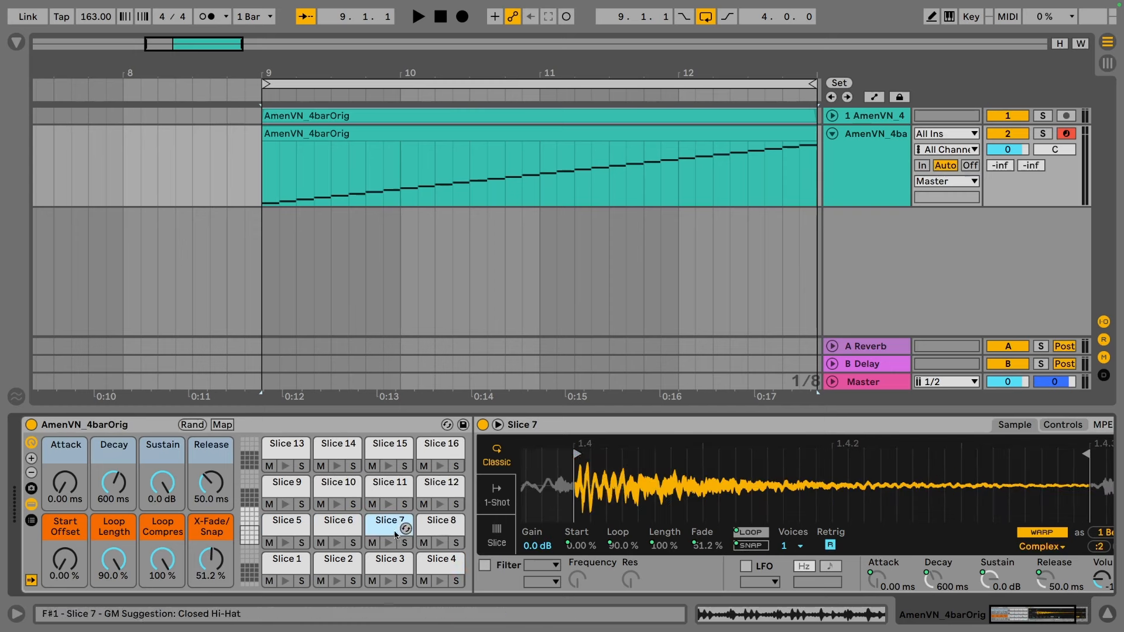
left_click(442, 527)
left_click(286, 487)
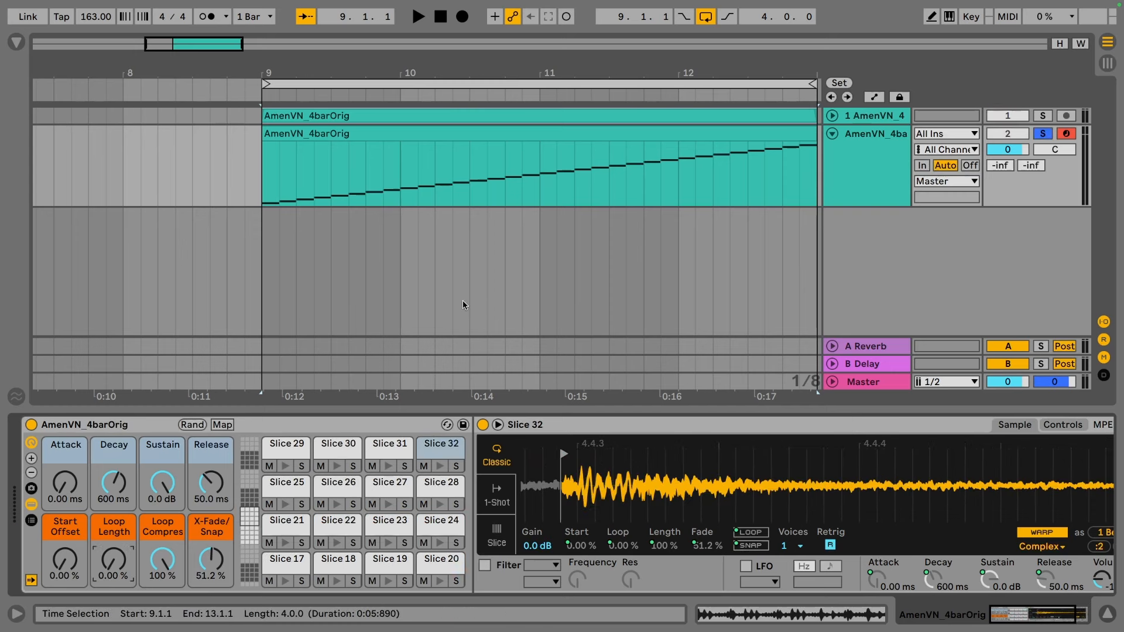
key("space")
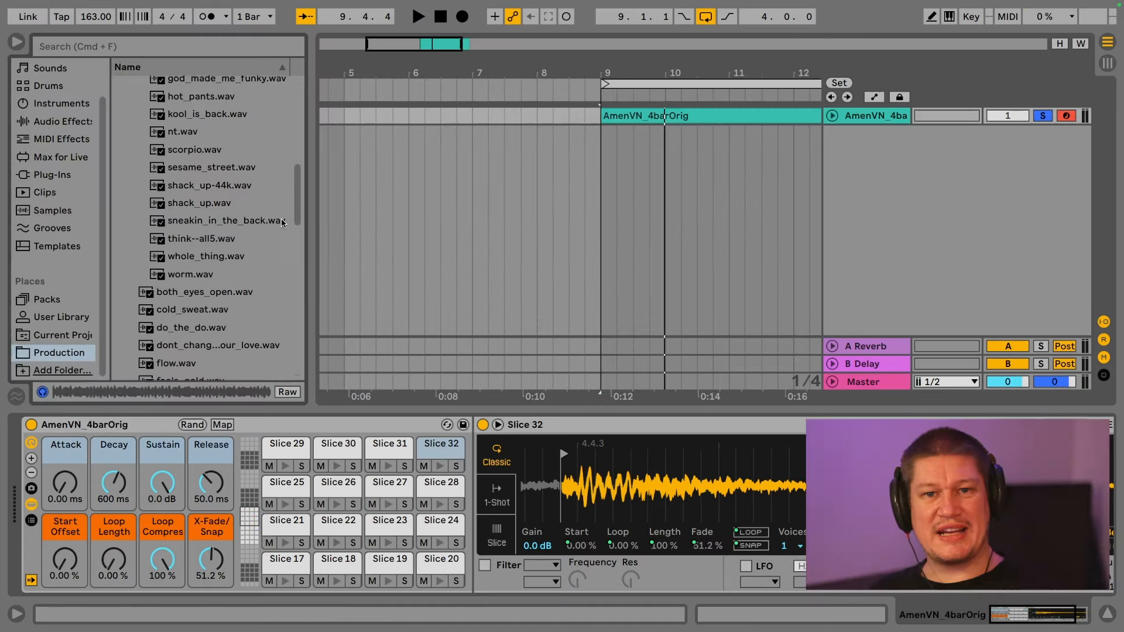
Step: Place think--all5.wav on a new audio track at bar 5 and play it with warping turned off
left_click_drag(210, 244, 341, 236)
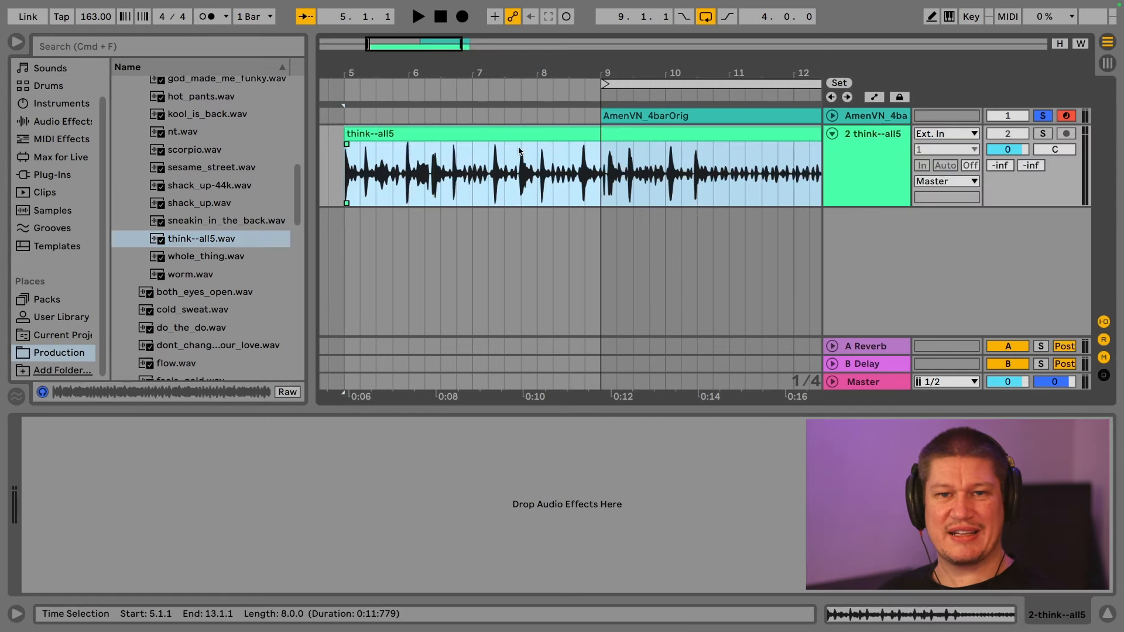
left_click_drag(665, 69, 663, 89)
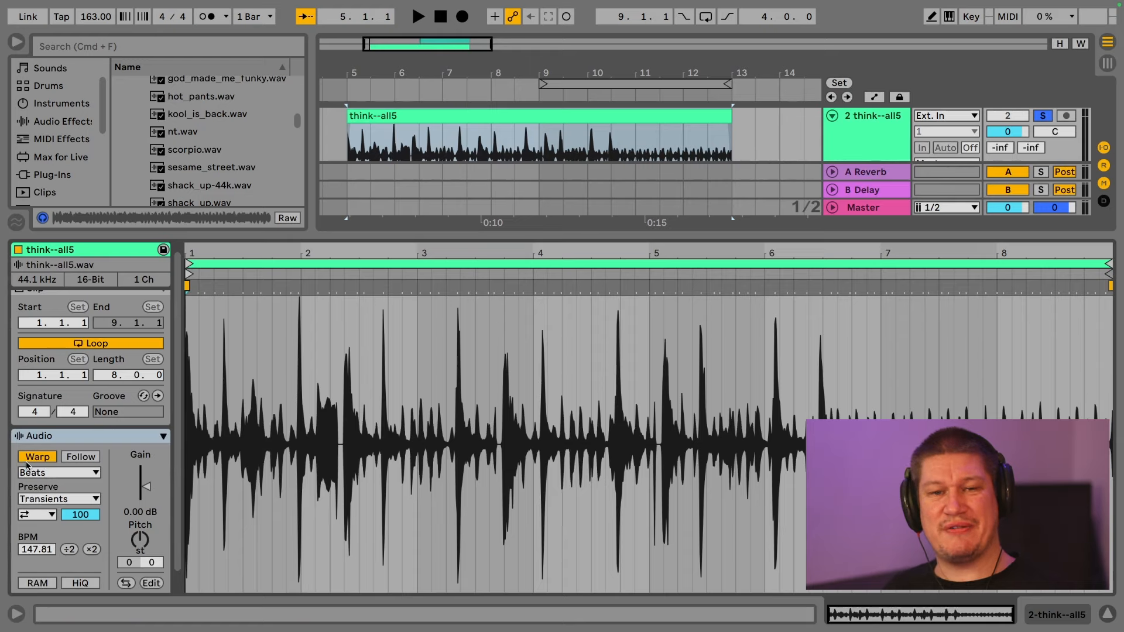
left_click(399, 101)
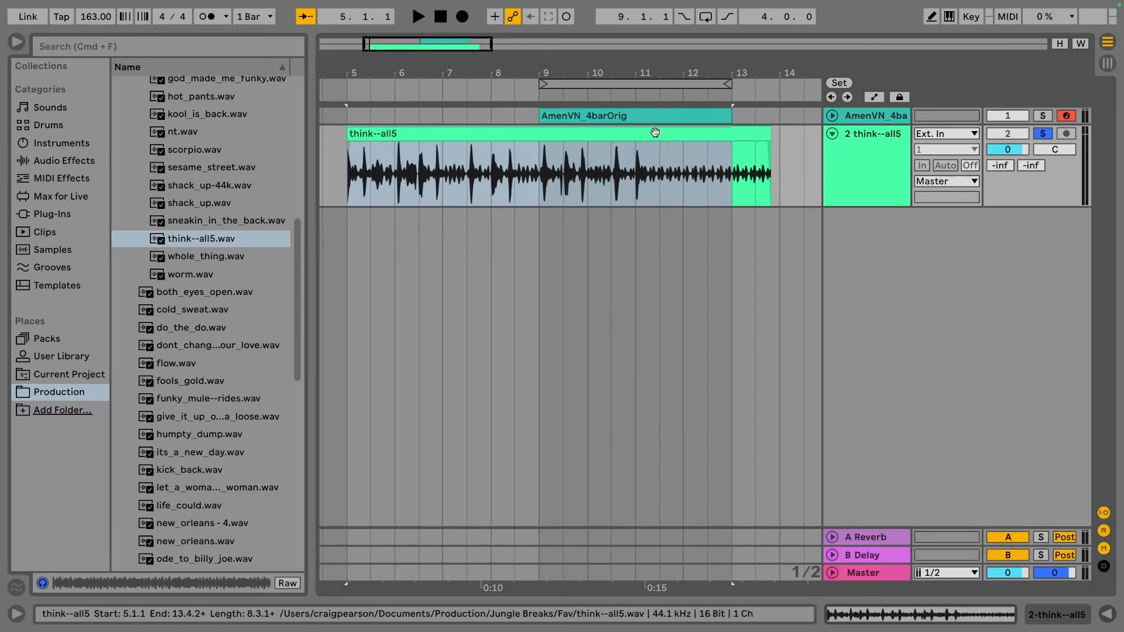
key("space")
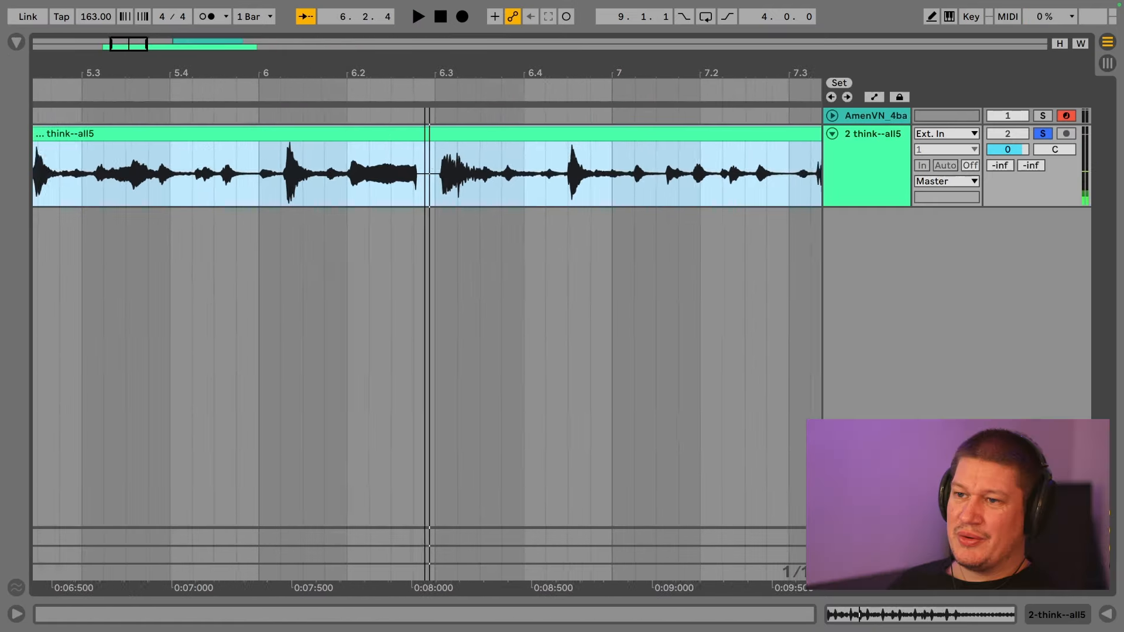
Step: Split the think--all5 clip at 6.3.1 and move the remaining part further along the track
left_click(427, 186)
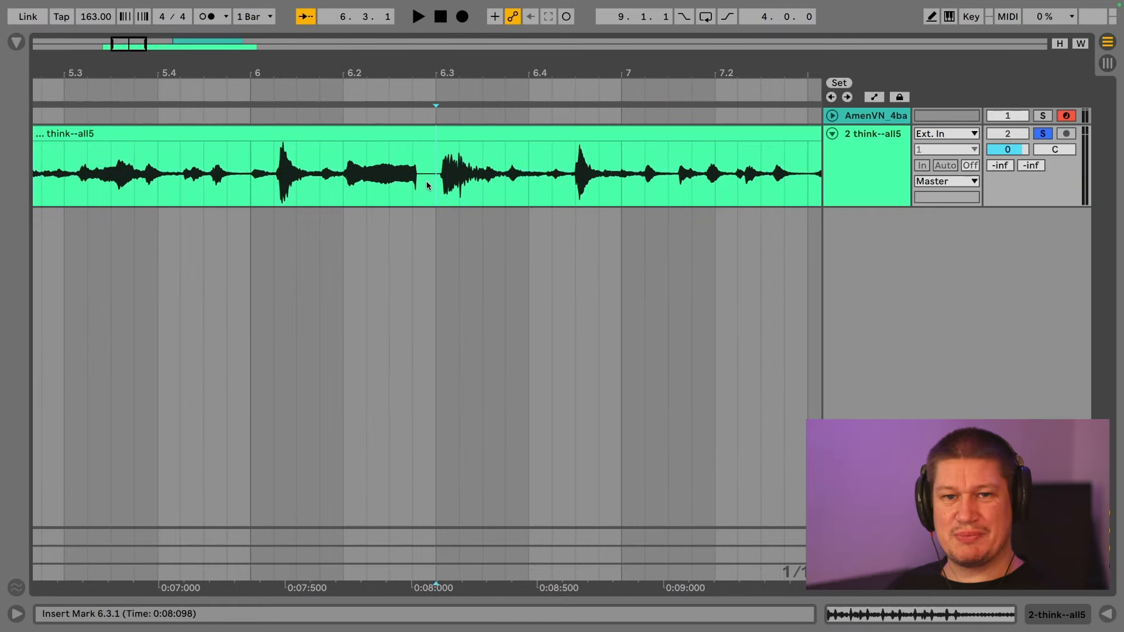
left_click_drag(464, 130, 603, 140)
left_click_drag(339, 73, 441, 53)
Step: Turn on warping in Complex mode for the first think--all5 clip and fit it to one bar starting at bar 5
double_click(341, 137)
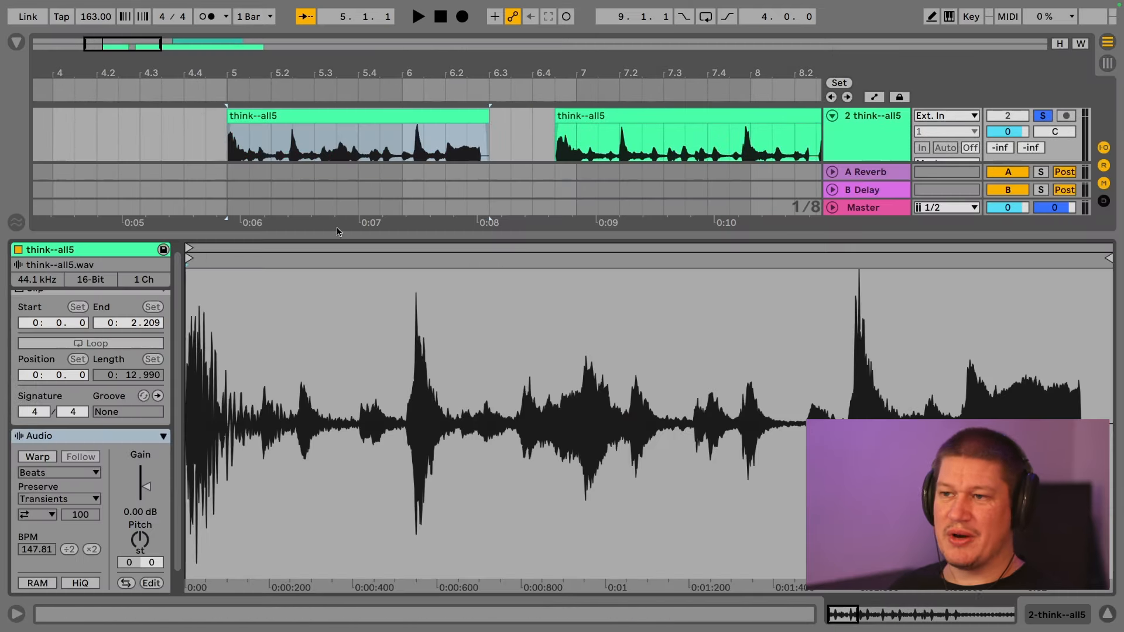
left_click(37, 457)
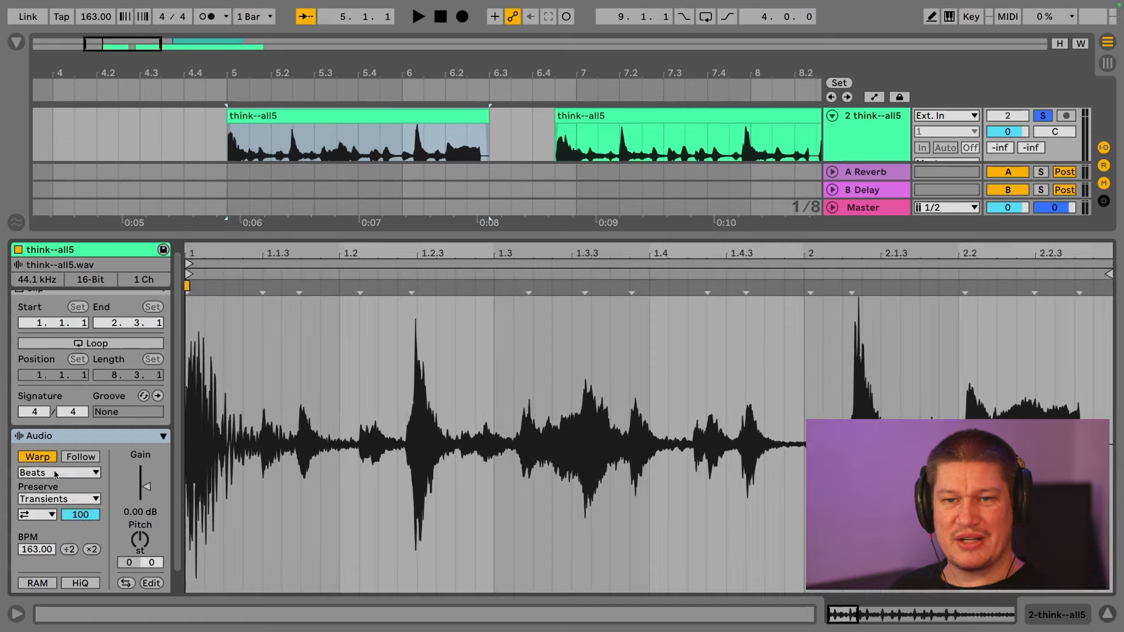
left_click(54, 471)
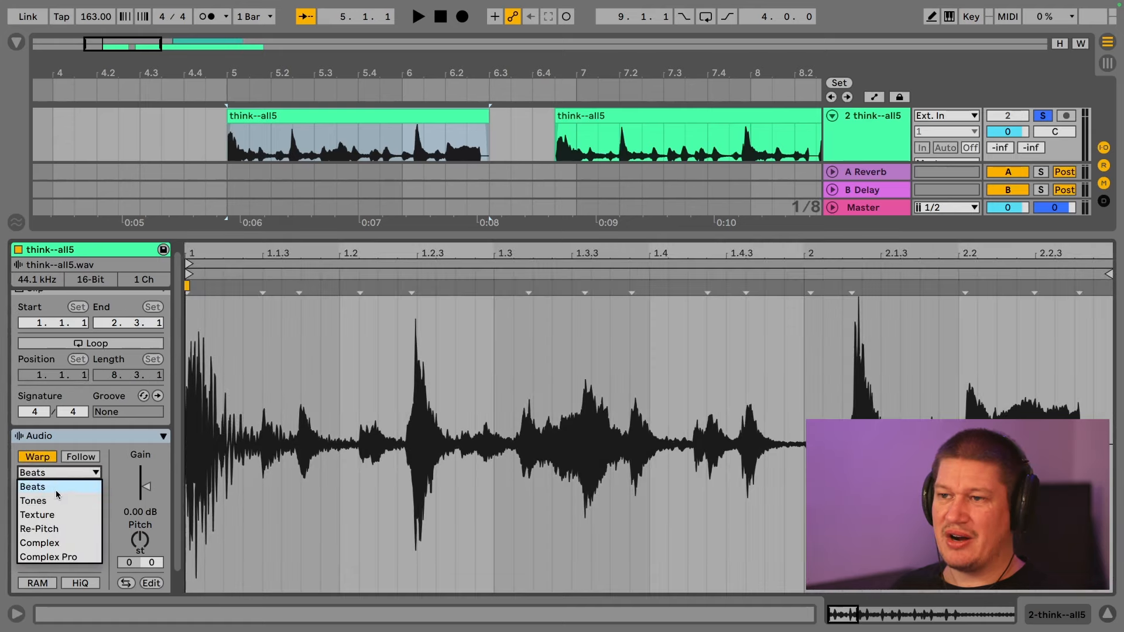
left_click(67, 541)
left_click_drag(1123, 91, 1113, 90)
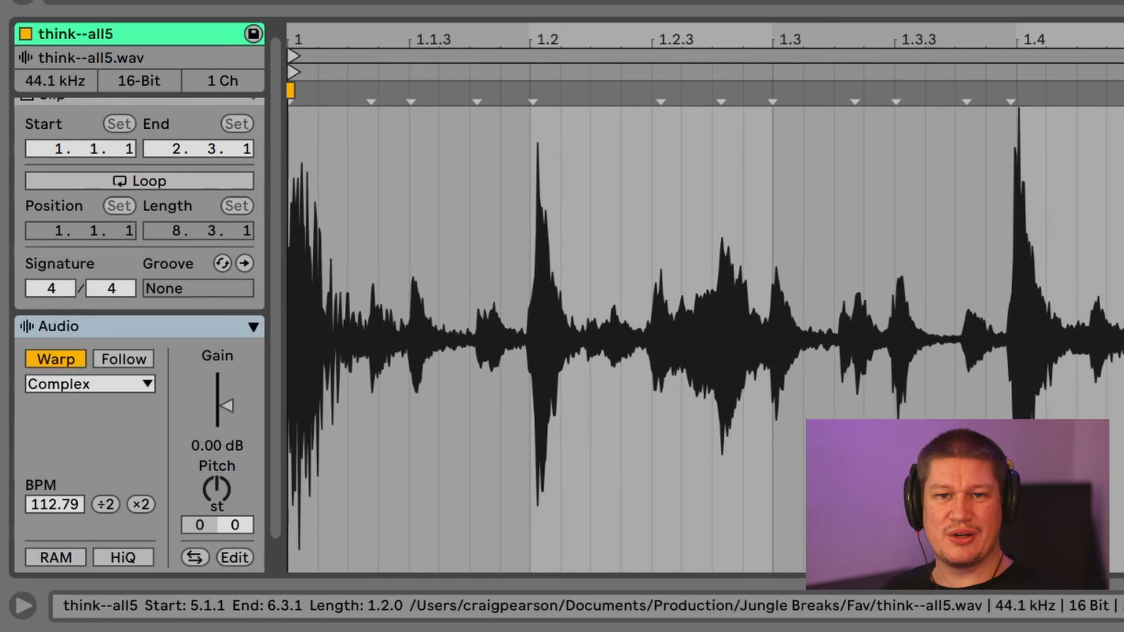
left_click_drag(586, 1, 538, 1)
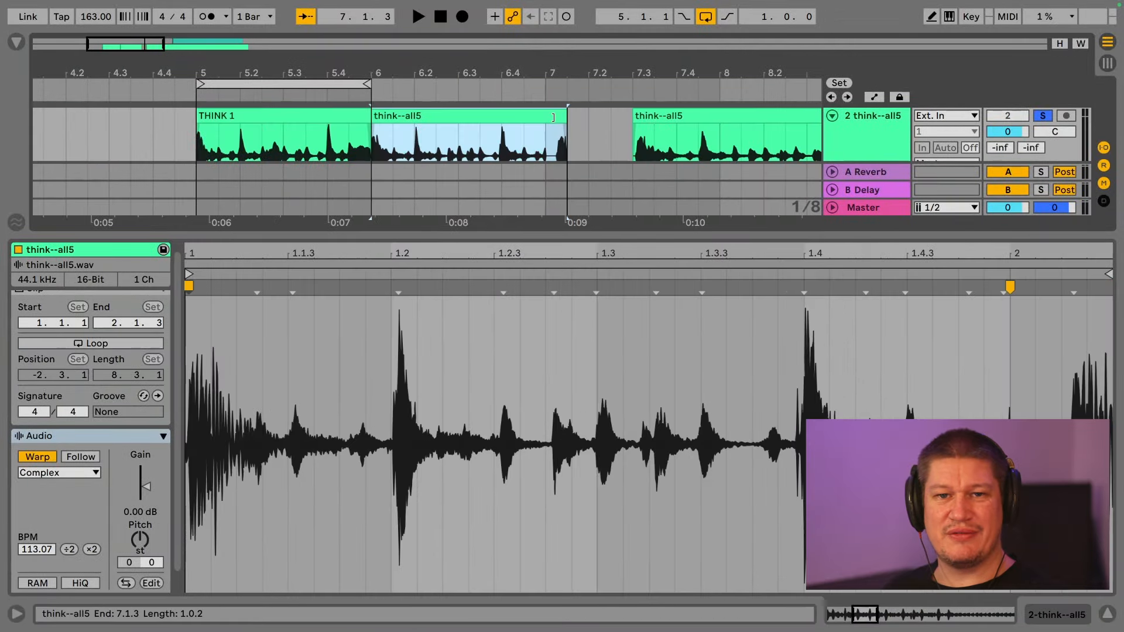
Step: Trim the second think--all5 clip to end at 7.1.1 and loop playback over that bar
left_click_drag(553, 117, 547, 117)
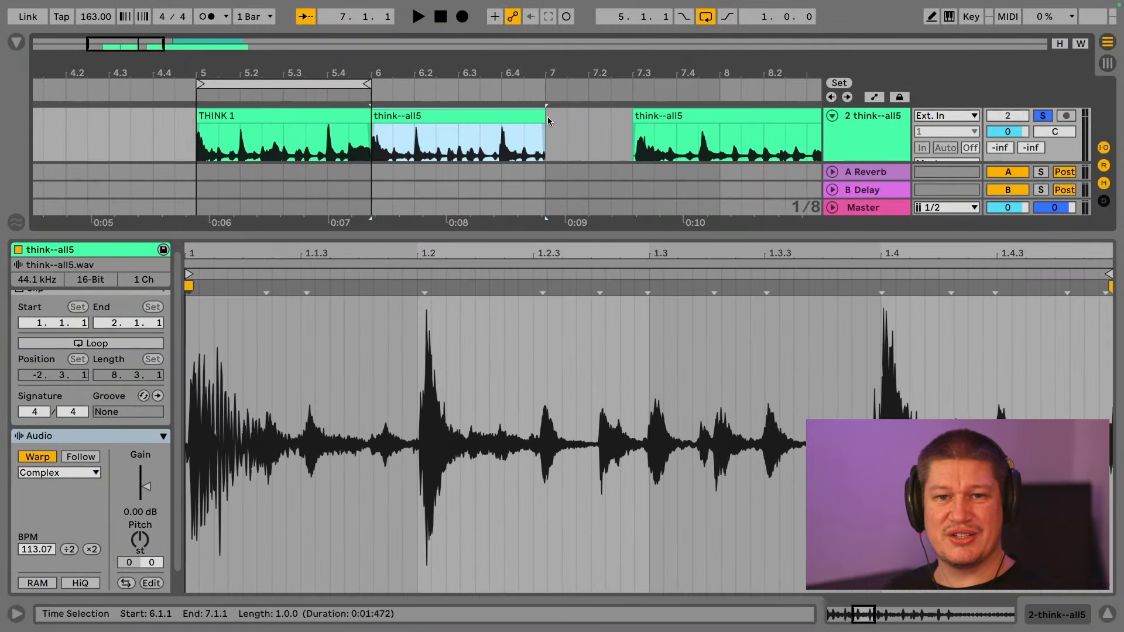
key("super+l")
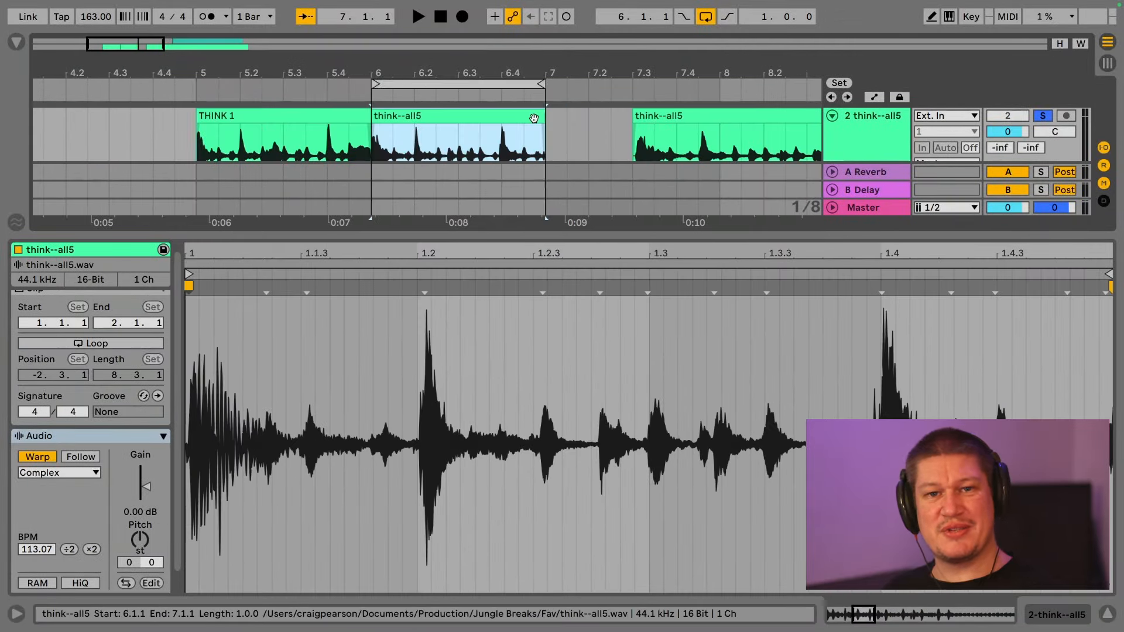
Step: Play the current one-bar loop, and set the playback loop across all four Think clips from 5.1.1 to 9.1.1 and audition it
key("space")
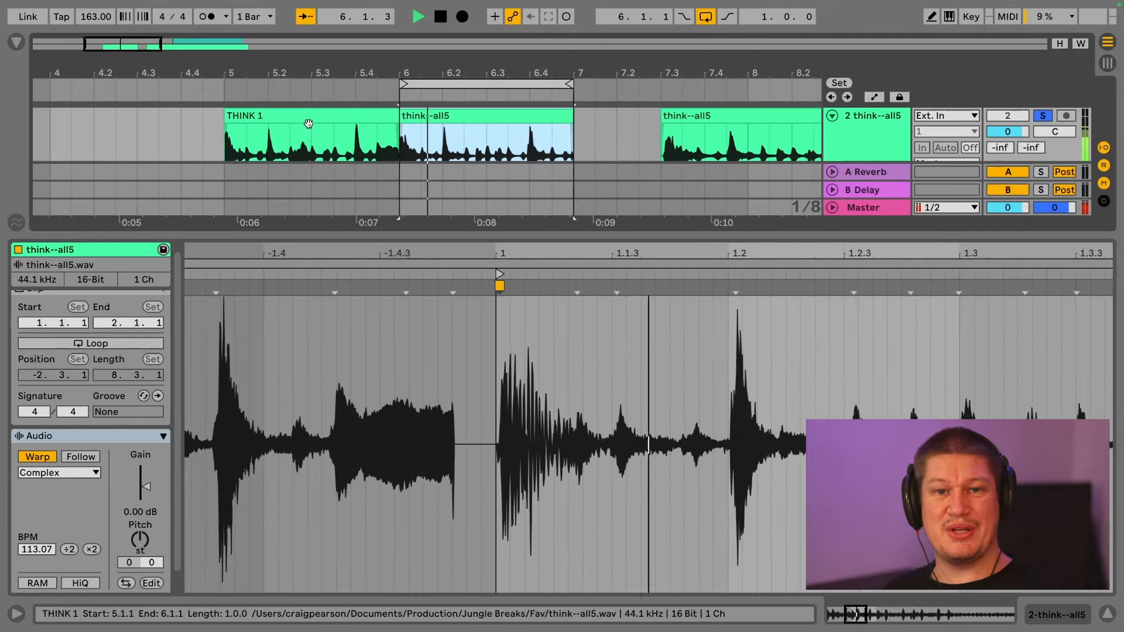
key("space")
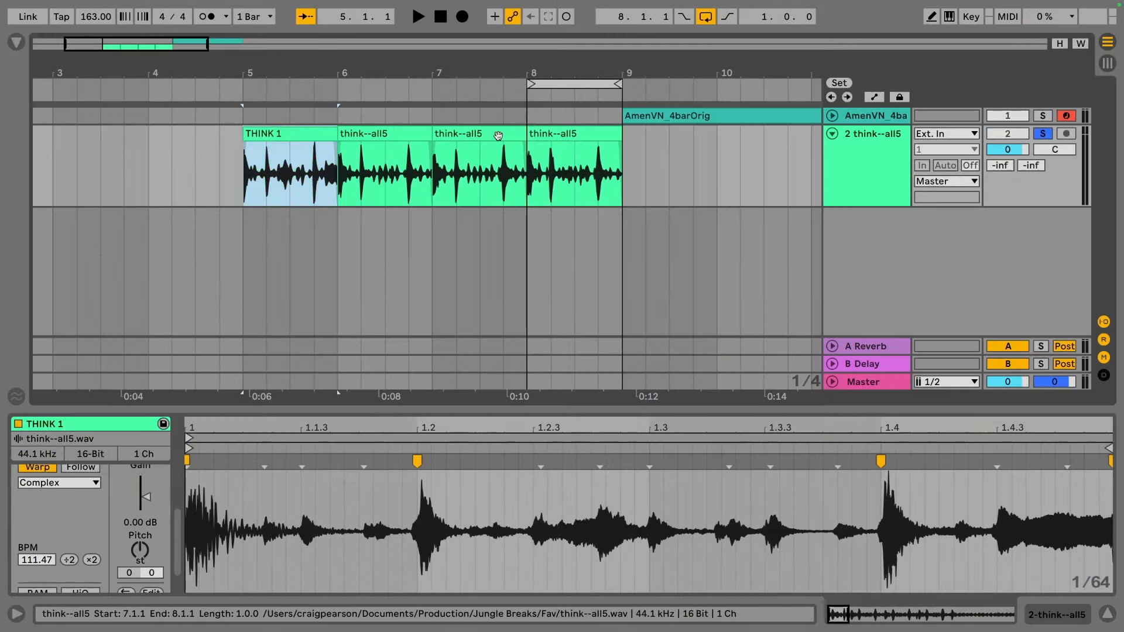
left_click(541, 134, "shift")
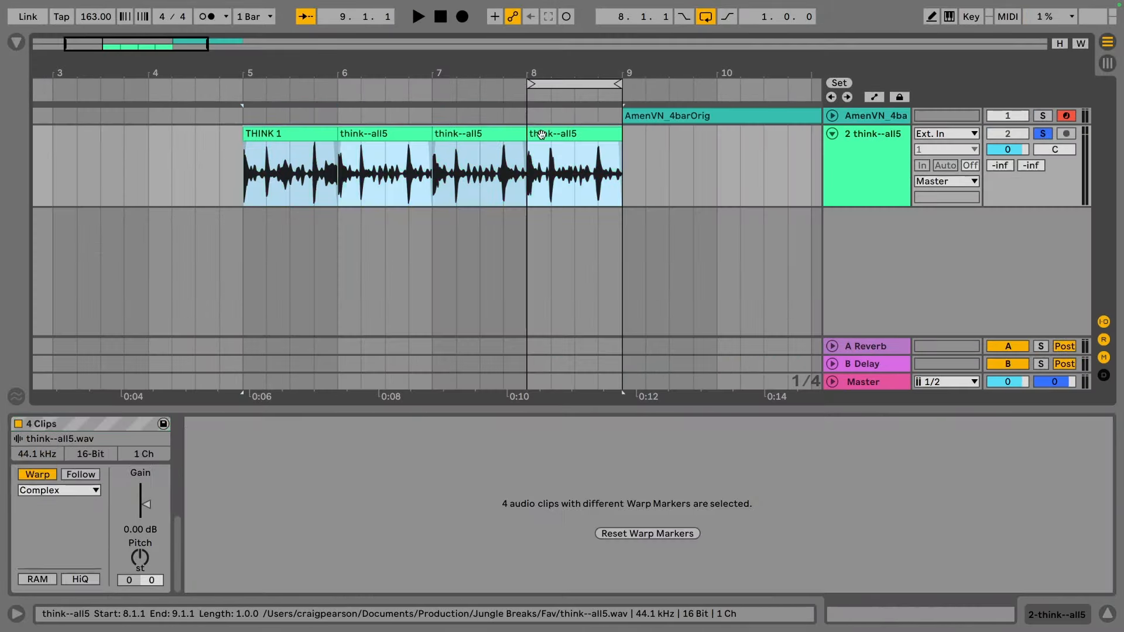
key("super+l")
key("space")
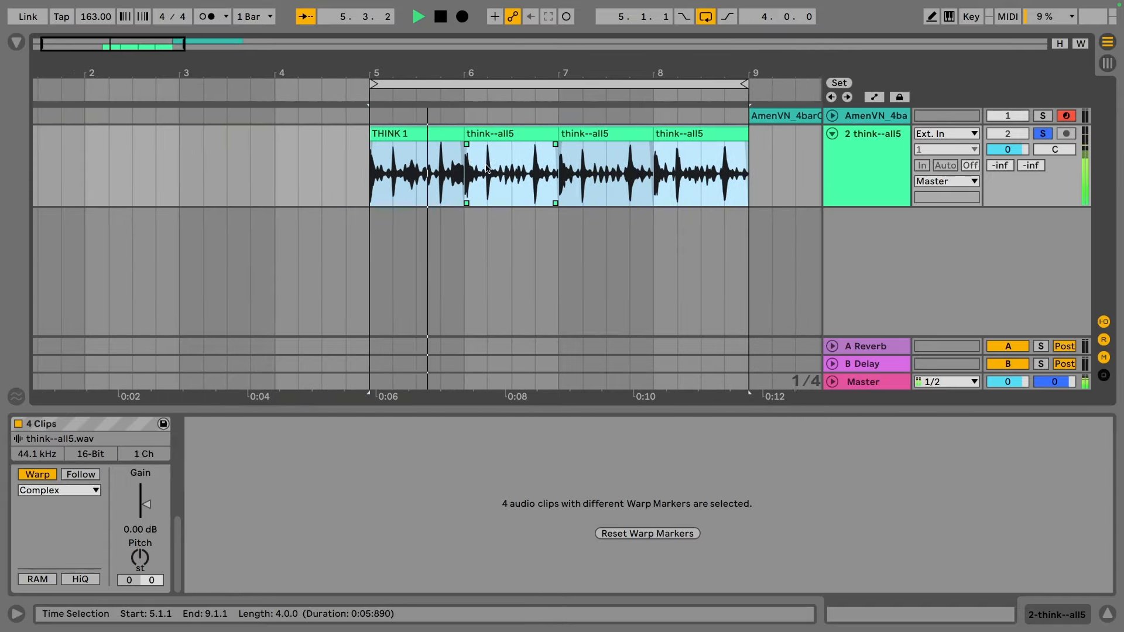
key("space")
Step: Consolidate the four Think clips between bars 5 and 9 into one clip and rename it "Think ( all 4 parts )"
left_click(471, 131)
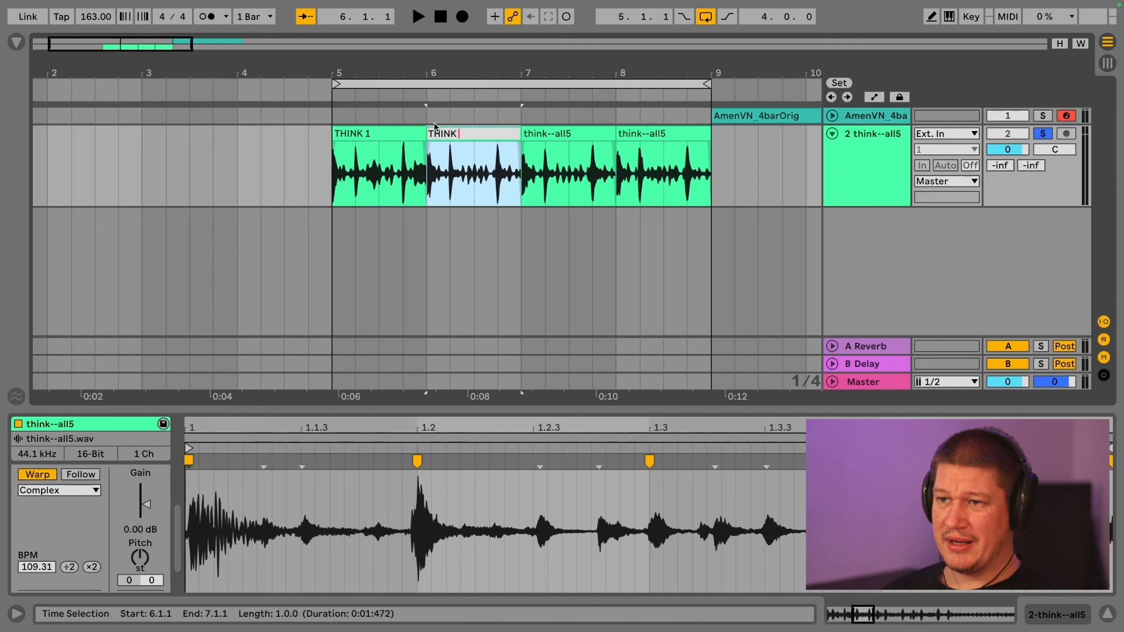
left_click(413, 128)
left_click(634, 136, "shift")
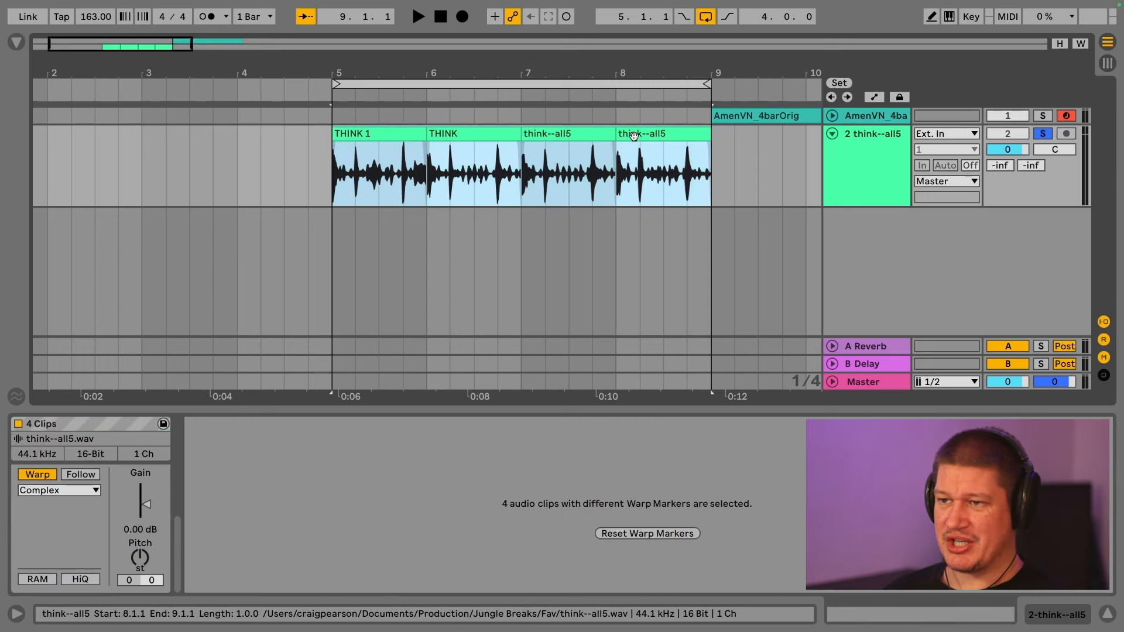
key("super+j")
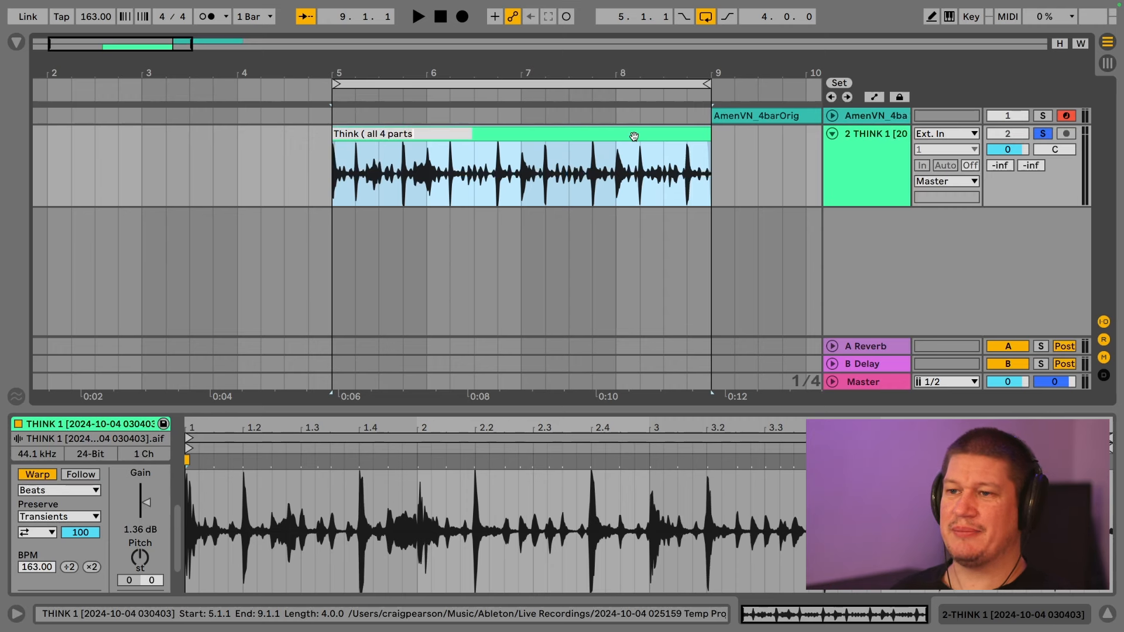
left_click(773, 154)
Step: Slice the Think clip to a new MIDI track with one slice per 1/8 note, the Built-in preset and warped timing preserved
left_click(502, 129)
right_click(501, 130)
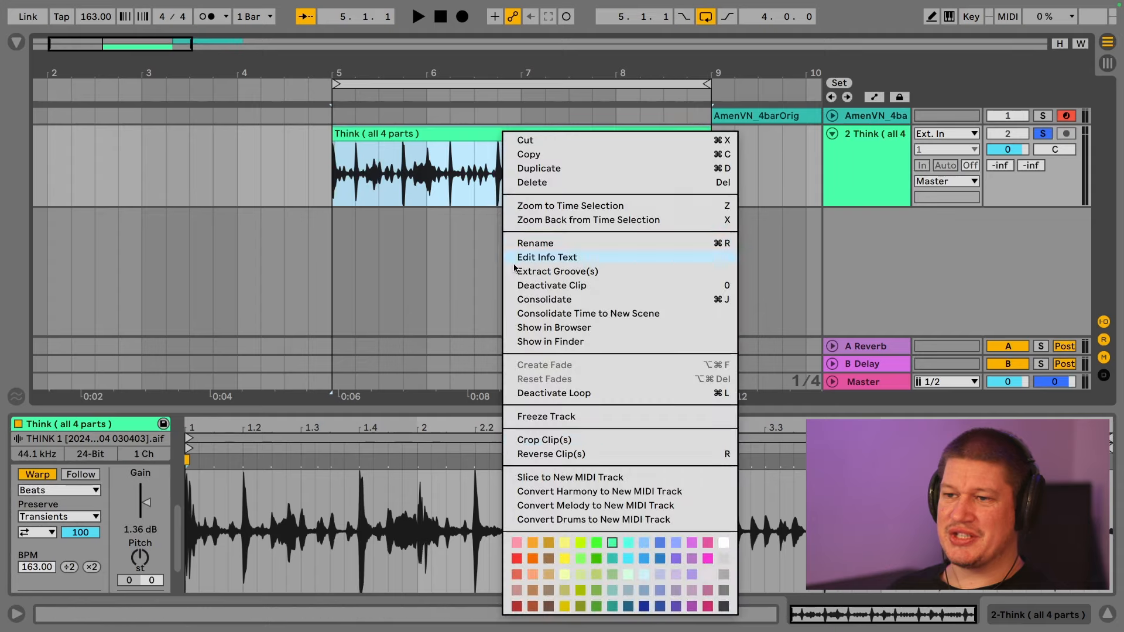
left_click(581, 478)
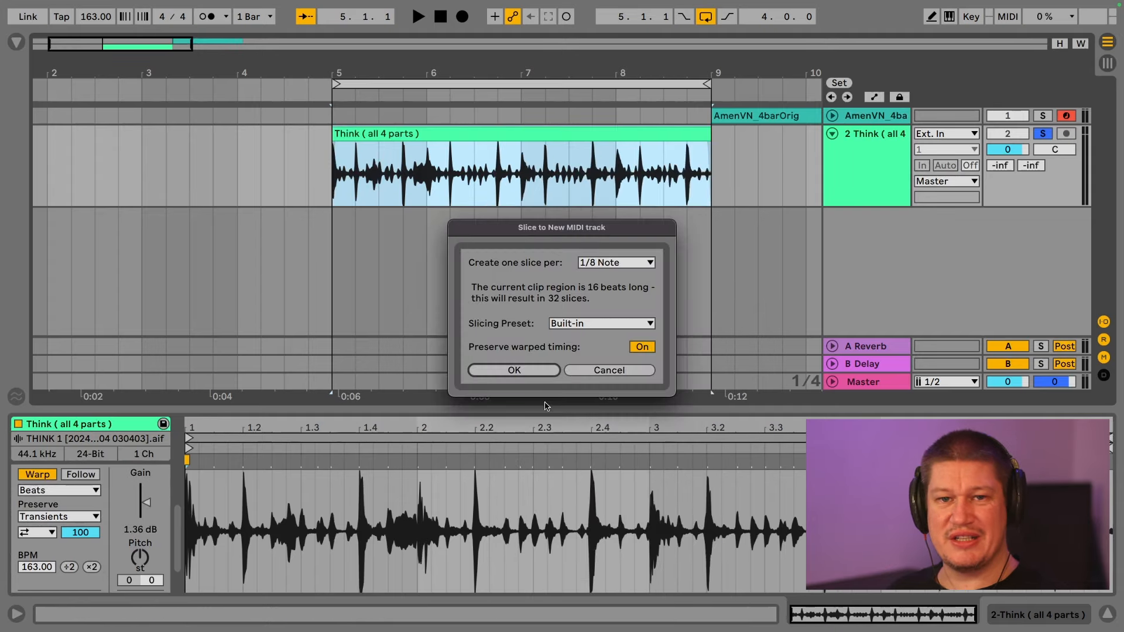
left_click(514, 370)
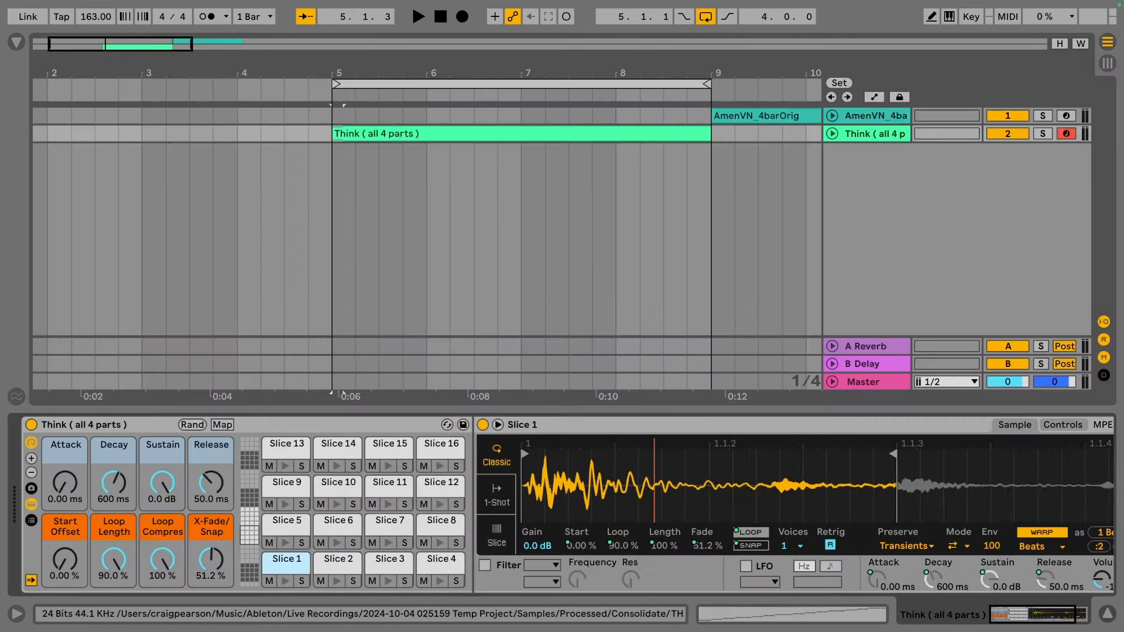
Step: Audition individual slices on the pads of the Think drum rack, including Slices 2, 14, 15 and 16
left_click(329, 561)
left_click(339, 446)
left_click_drag(1087, 455, 1063, 454)
left_click(395, 453)
left_click(445, 448)
left_click_drag(577, 455, 560, 455)
left_click_drag(1087, 455, 1053, 454)
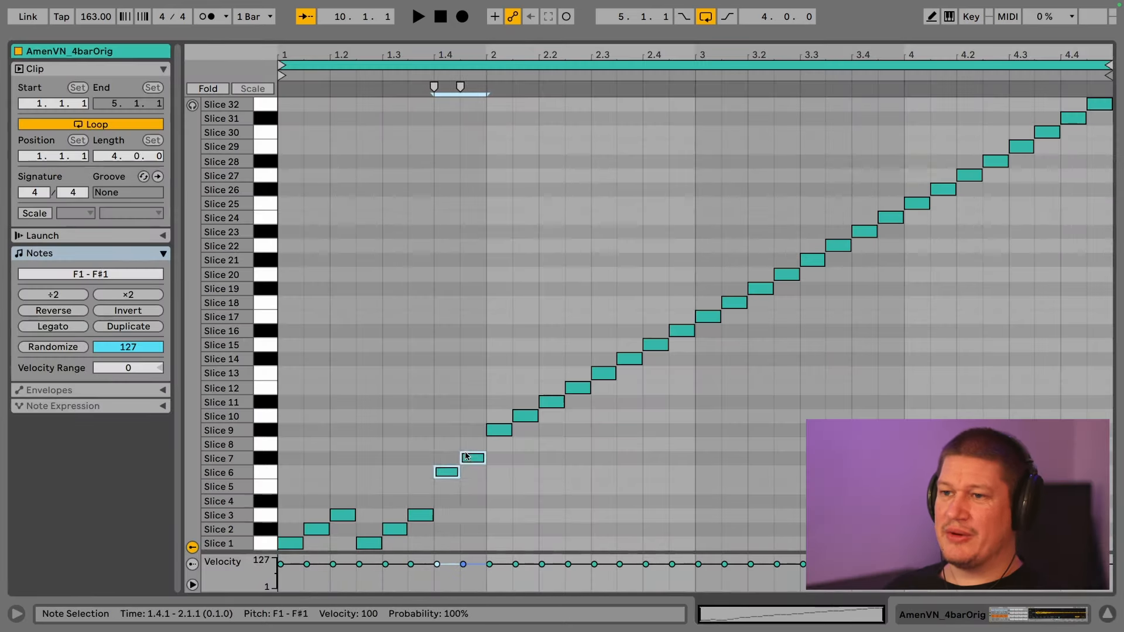
Step: Rearrange the AmenVN_4barOrig notes to end bar 1 on Slice 5 and fill bar 2 with Slices 1, 5 and repeated 11 to 13
left_click_drag(467, 456, 467, 485)
left_click(499, 430)
left_click_drag(499, 430, 499, 543)
left_click_drag(526, 416, 527, 488)
left_click(552, 402)
left_click_drag(694, 366, 630, 402)
Step: Rebuild bar 3 of the Amen pattern with Slices 1 to 3 twice plus Slices 4 and 5, and lower bar 4's first note
left_click_drag(699, 288, 735, 530)
left_click(766, 288)
left_click_drag(766, 288, 760, 515)
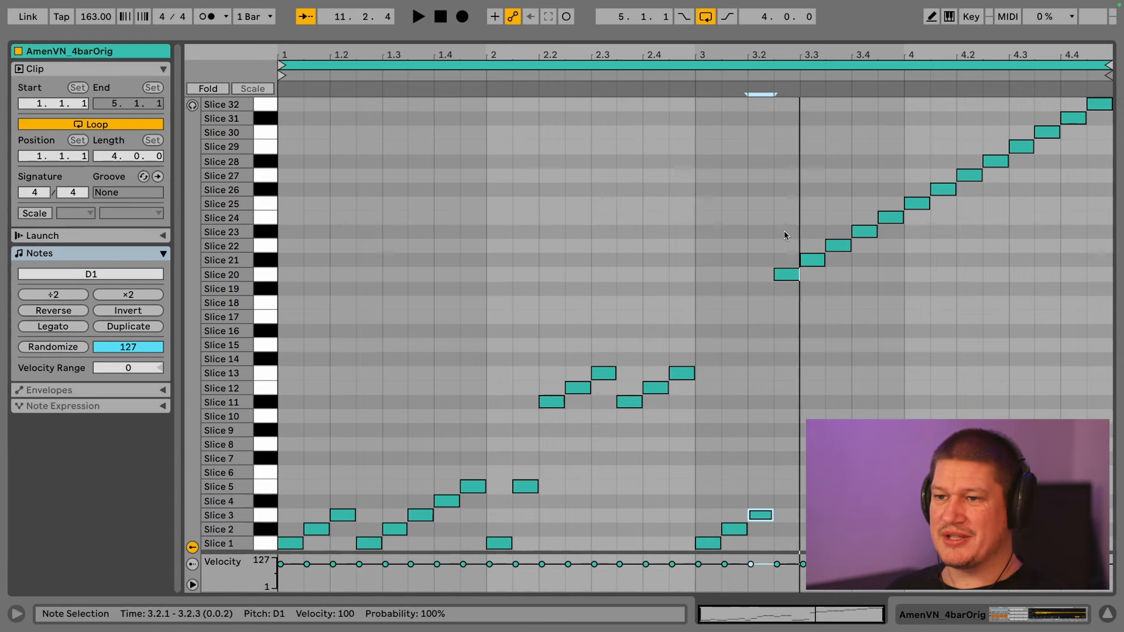
left_click_drag(785, 230, 831, 278)
left_click_drag(787, 274, 787, 544)
key("space")
left_click_drag(891, 219, 892, 445)
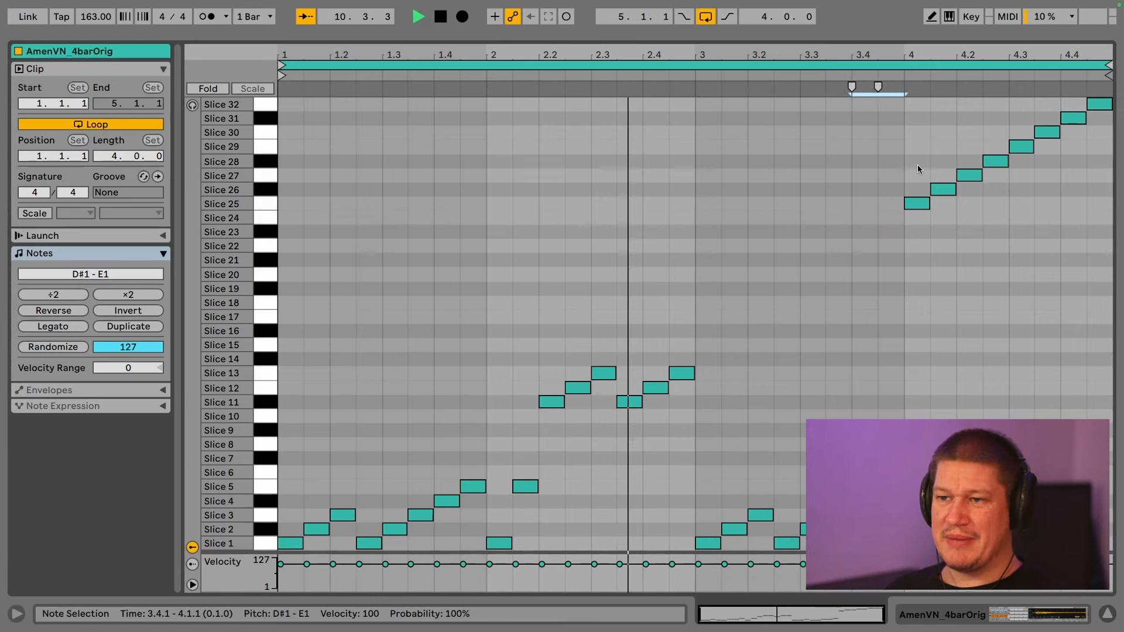
left_click(919, 203)
key("Down")
key("Down")
key("Down")
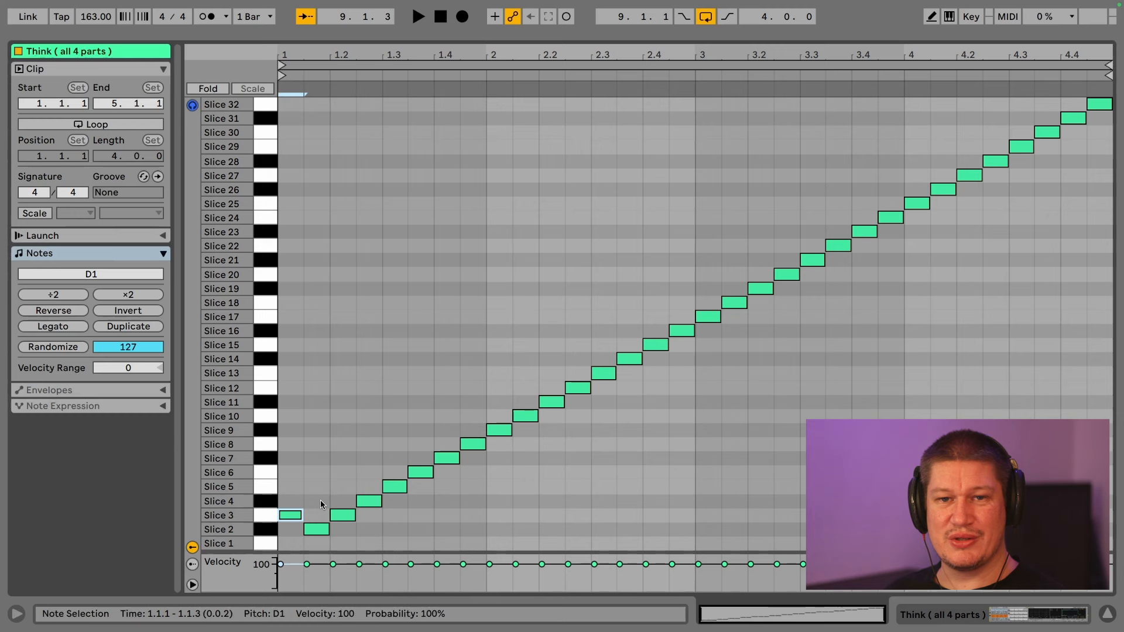
Step: Raise the first three notes of the Think pattern to Slices 11, 12 and 13
left_click_drag(321, 500, 276, 551)
key("Up")
key("Up")
key("Up")
key("Up")
key("Up")
left_click(297, 469)
key("Up")
key("Up")
key("Up")
key("Up")
key("Up")
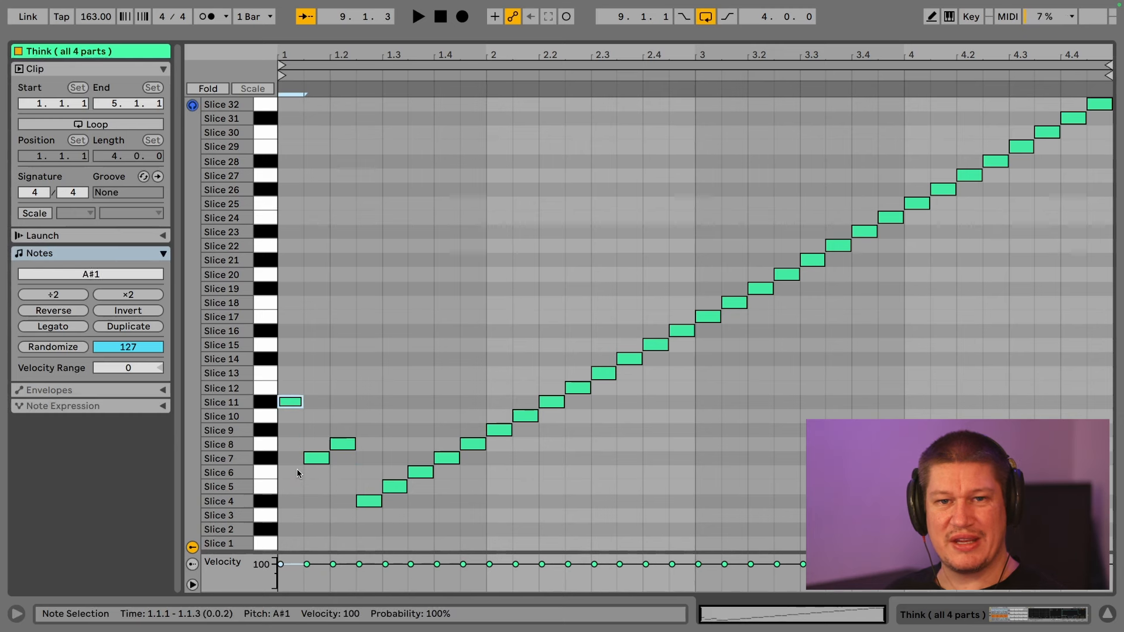
left_click_drag(297, 469, 336, 458)
key("Up")
key("Up")
key("Up")
key("Up")
key("Up")
Step: Raise the fourth to sixth notes of the Think pattern to repeat Slices 11, 12 and 13
left_click_drag(351, 511, 411, 462)
key("Up")
key("Up")
key("Up")
key("Up")
key("Up")
key("Up")
key("Up")
key("Up")
key("Up")
Step: Rearrange the remaining Think notes, using Slices 3 to 5 from 2.2 and Slices 11 to 13 through bars 3 and 4
left_click(507, 429)
left_click(578, 387)
left_click(601, 373)
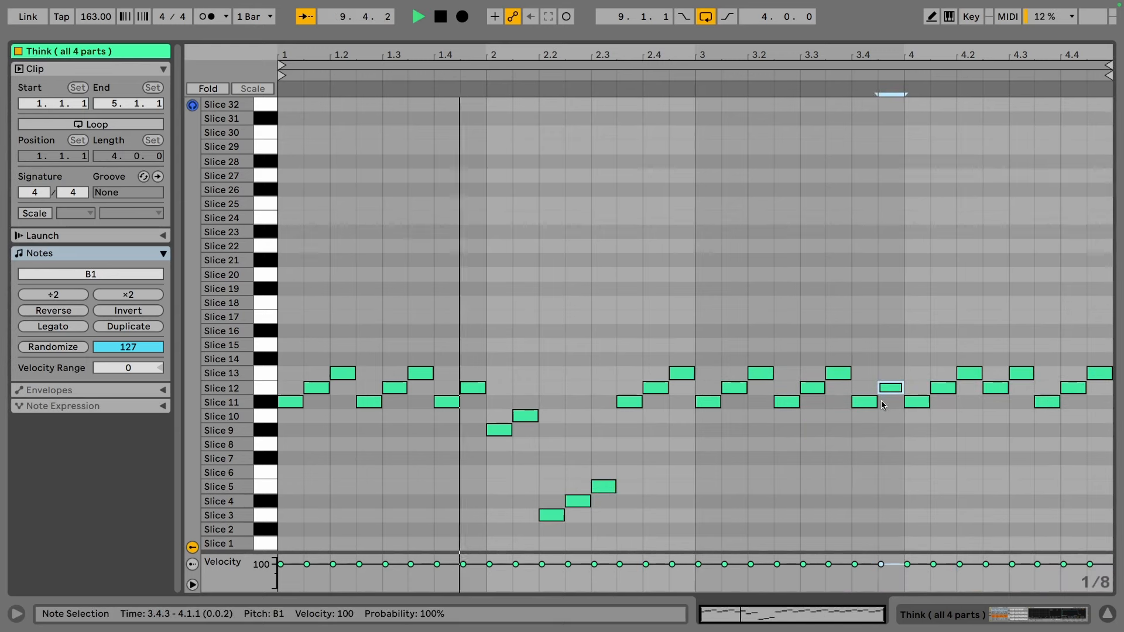
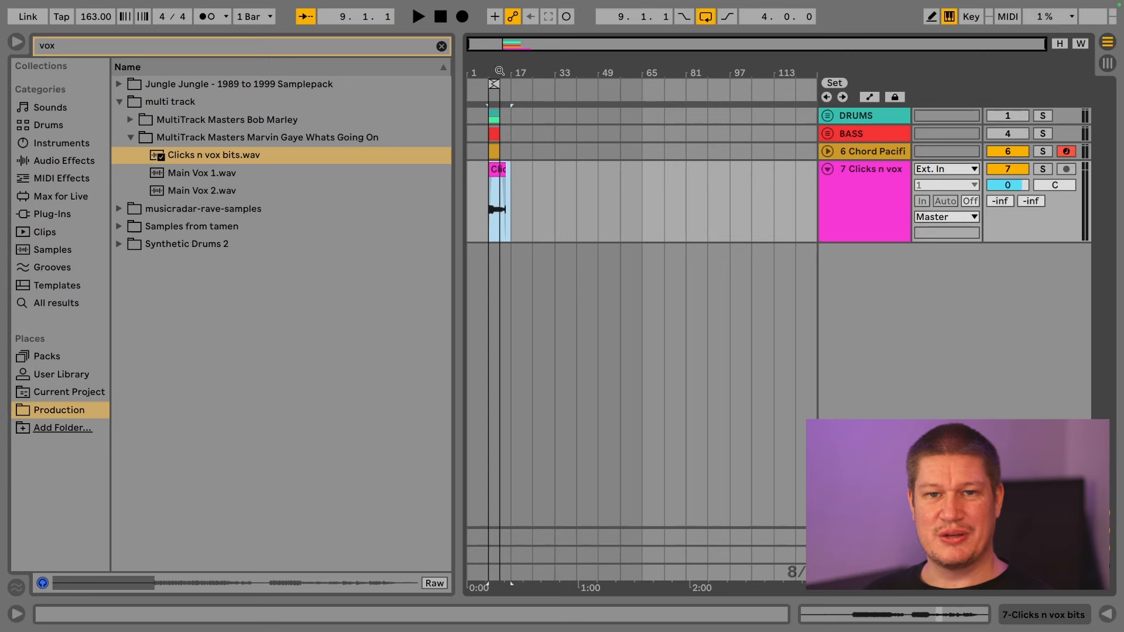
Step: Lower the gain of the Clicks n vox bits clip to -8.66 dB
mouse_move(627, 140)
left_mouse_down()
mouse_move(602, 133)
mouse_move(620, 130)
left_mouse_up()
double_click(555, 171)
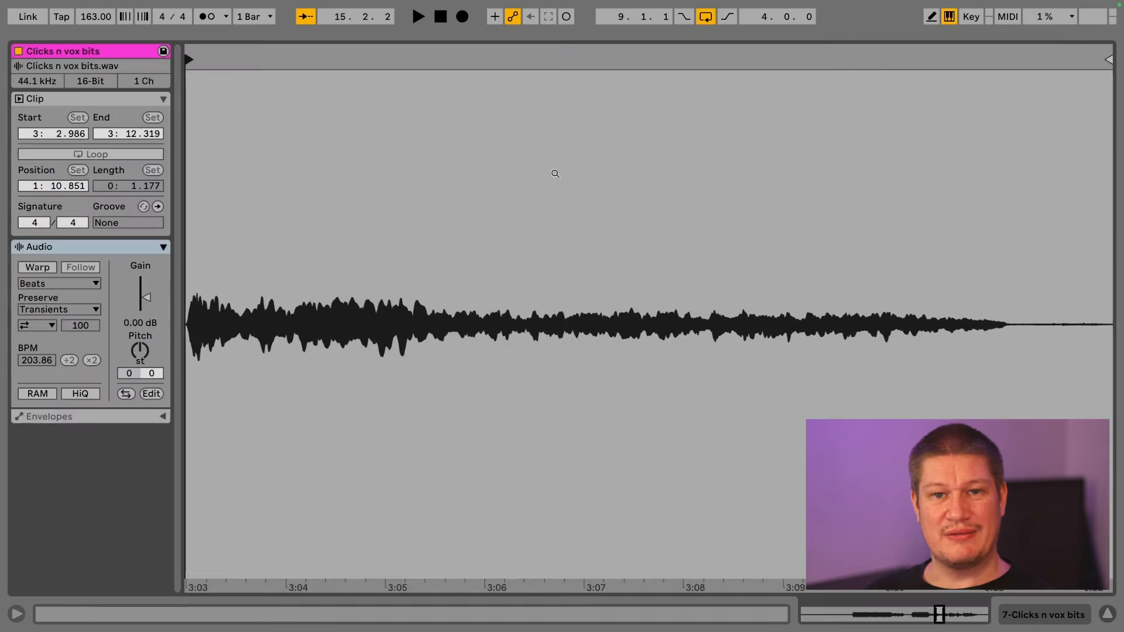
left_click_drag(146, 297, 147, 302)
left_click(1108, 614)
Step: Undo the shortening of the Clicks n vox bits clip, and turn on its warping in Complex mode
left_click_drag(773, 170, 703, 171)
key("super+z")
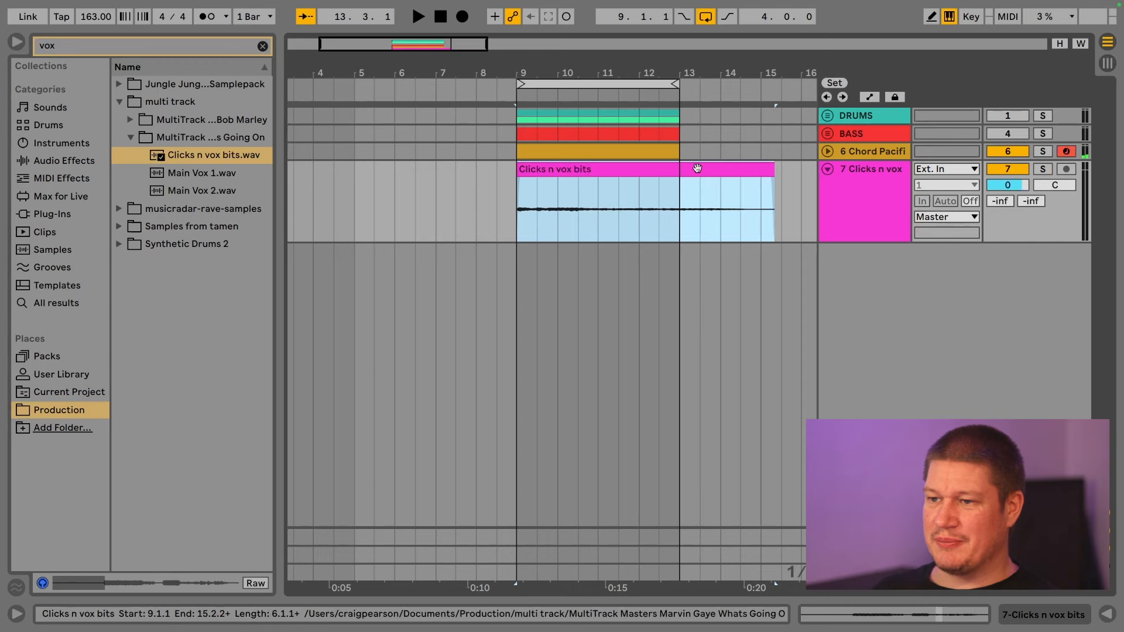
double_click(697, 170)
left_click(37, 267)
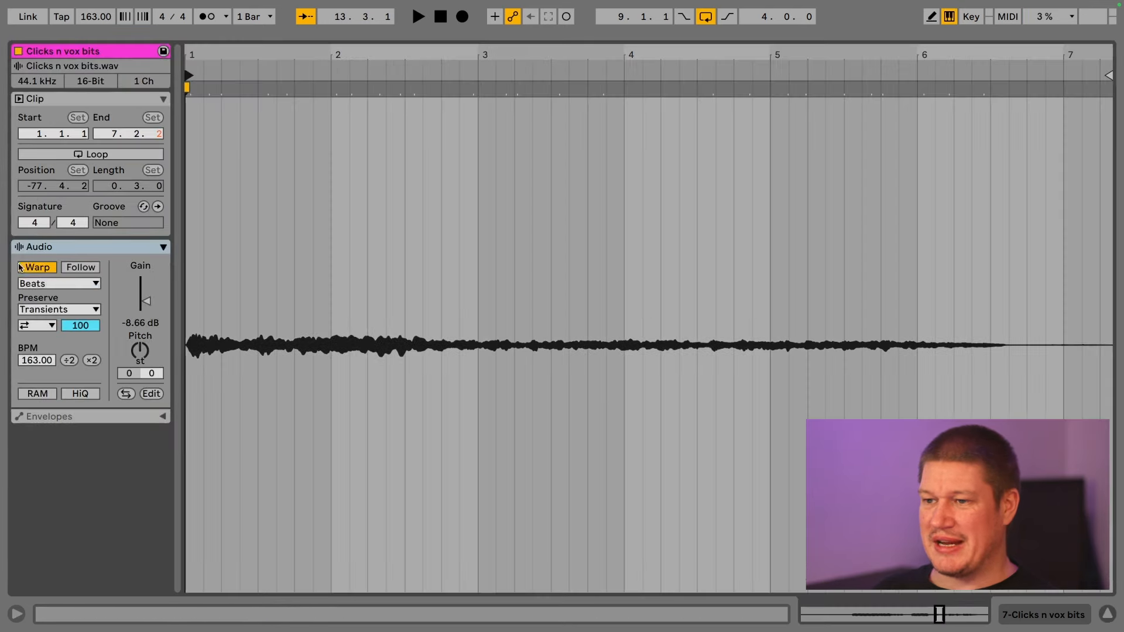
left_click(58, 284)
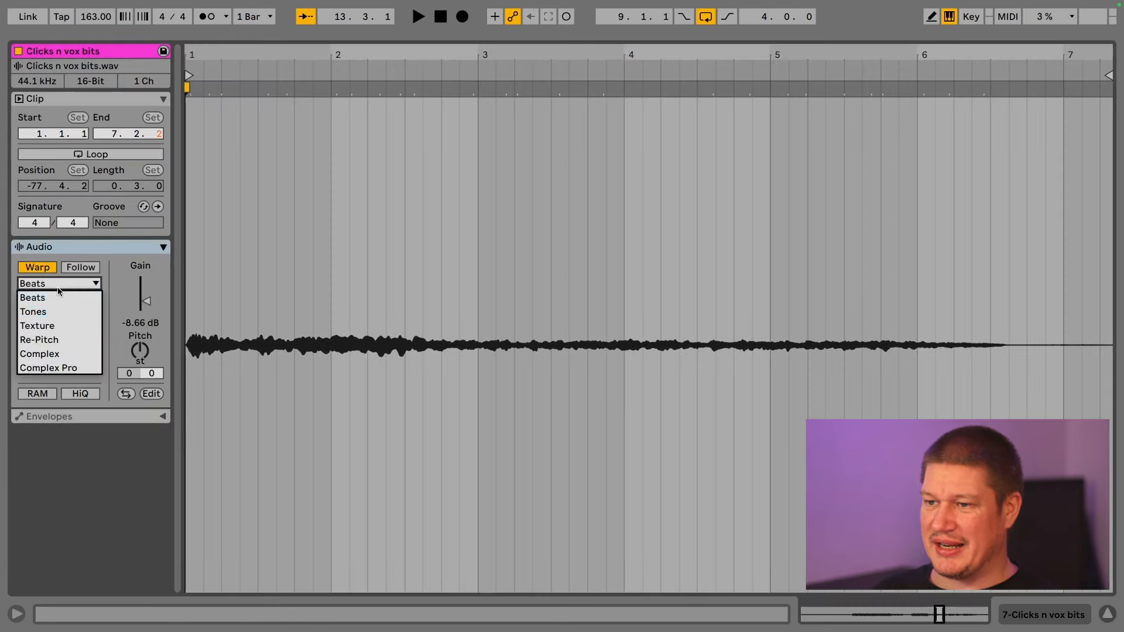
left_click(41, 354)
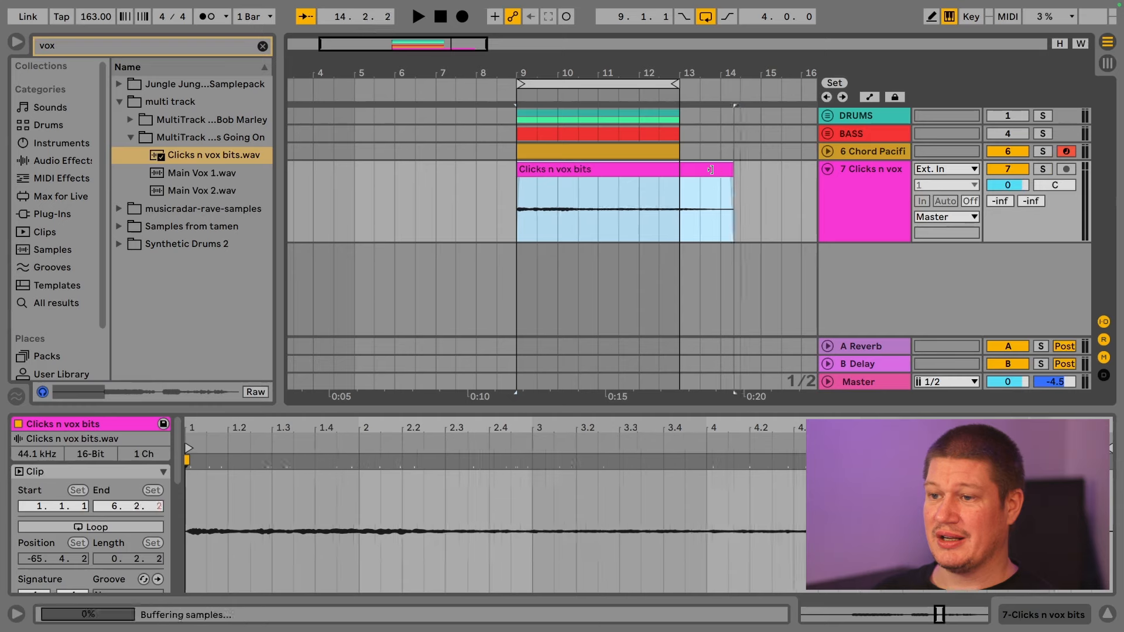
Step: Stretch the Clicks n vox bits clip to four bars ending at 13.1.1 and audition it in the mix and soloed
left_click_drag(733, 170, 682, 173)
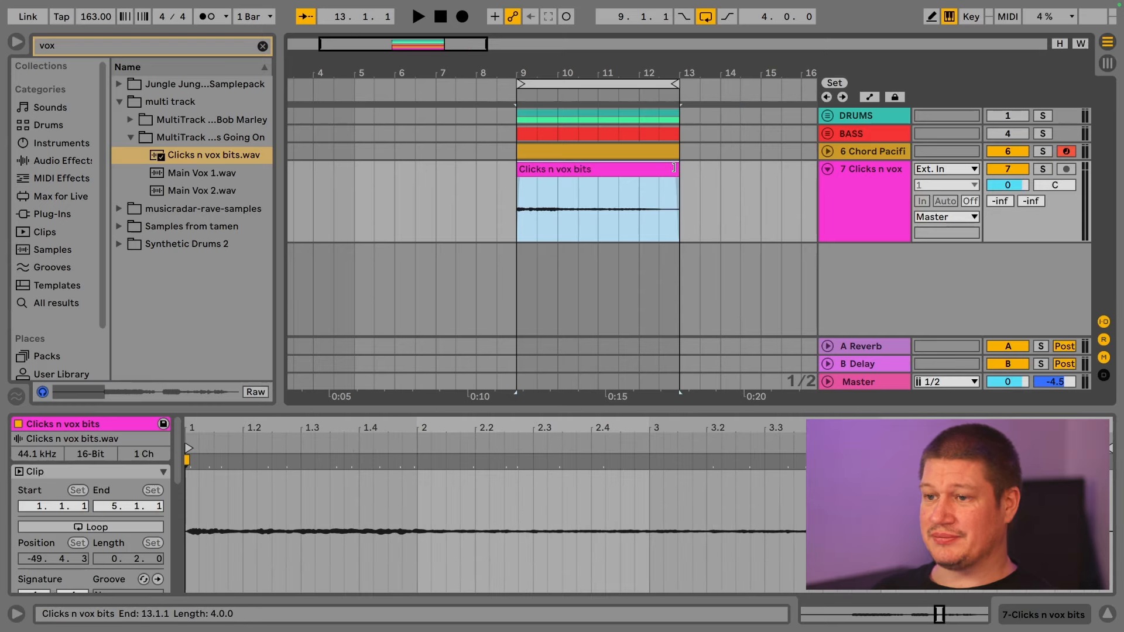
key("space")
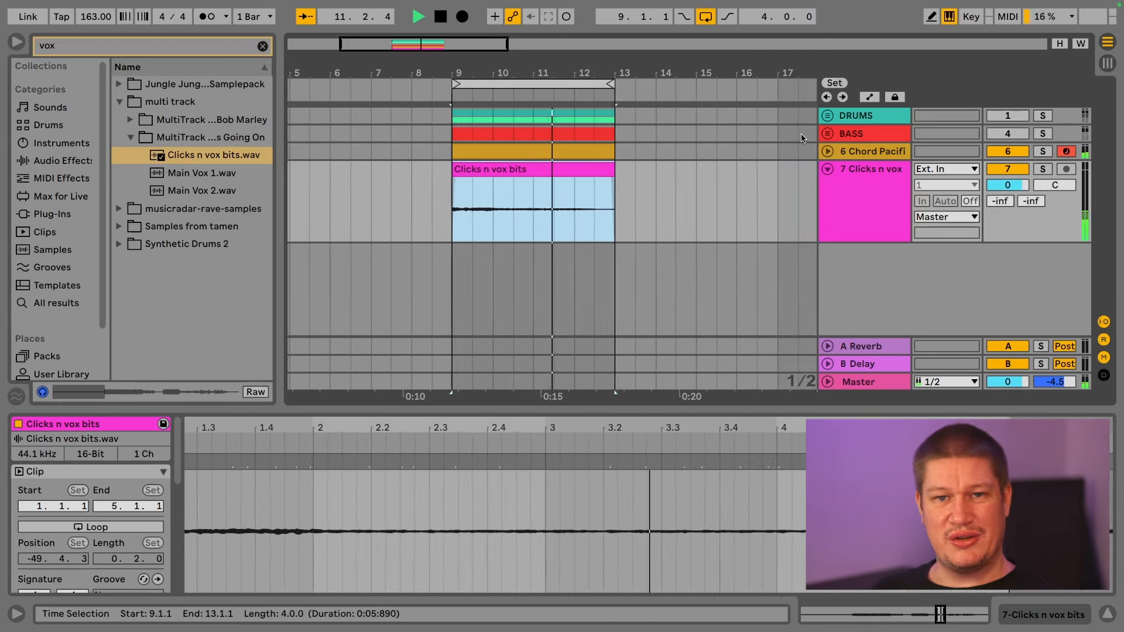
left_click(828, 169)
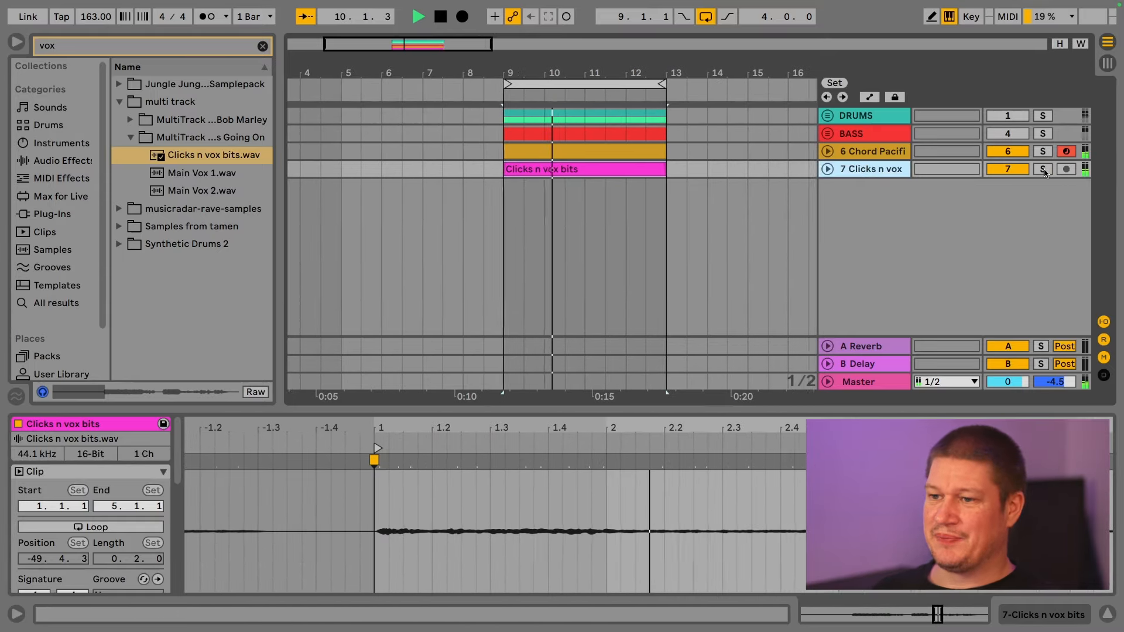
left_click(1043, 170)
key("space")
Step: Find Delay among the audio effects and add it to the Clicks n vox bits track
left_click(36, 162)
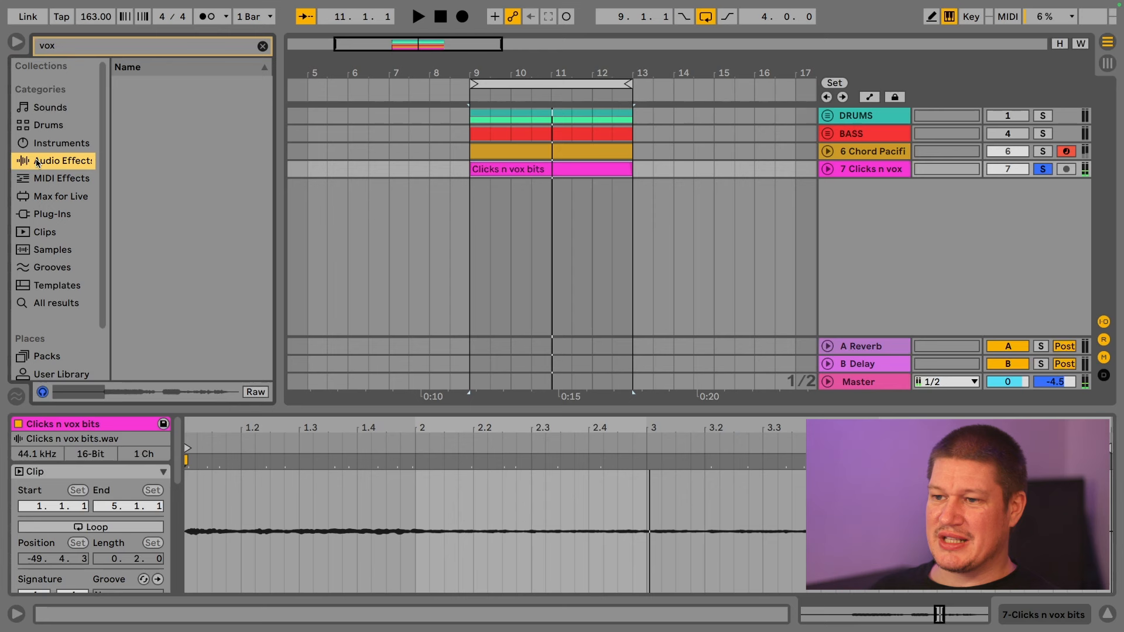
left_click(262, 46)
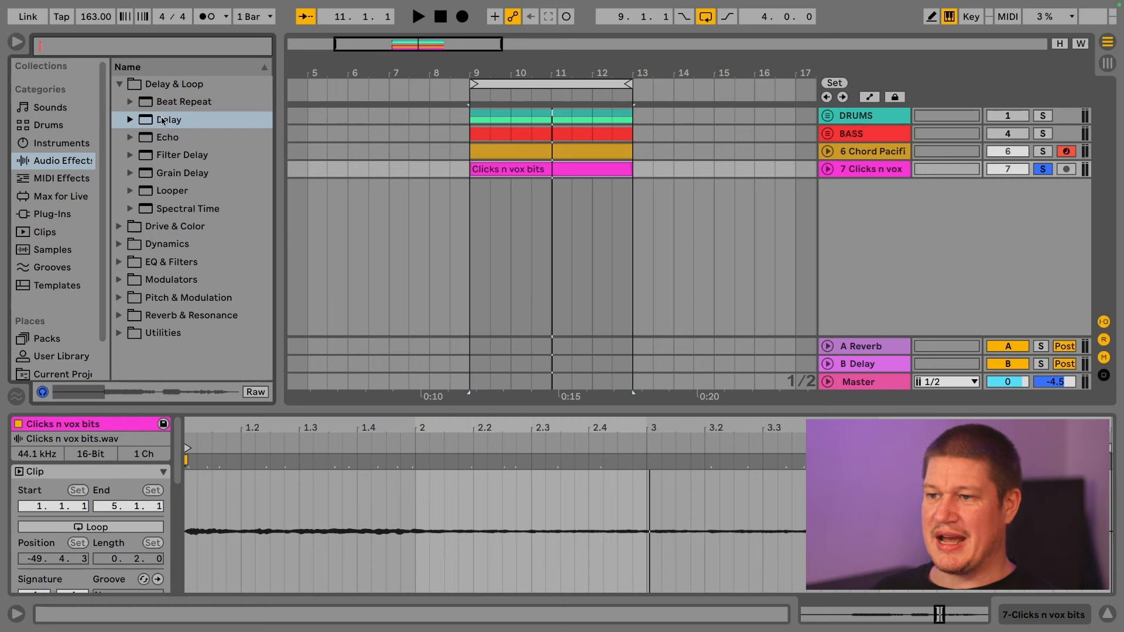
left_click_drag(163, 120, 733, 185)
left_click_drag(868, 170, 868, 170)
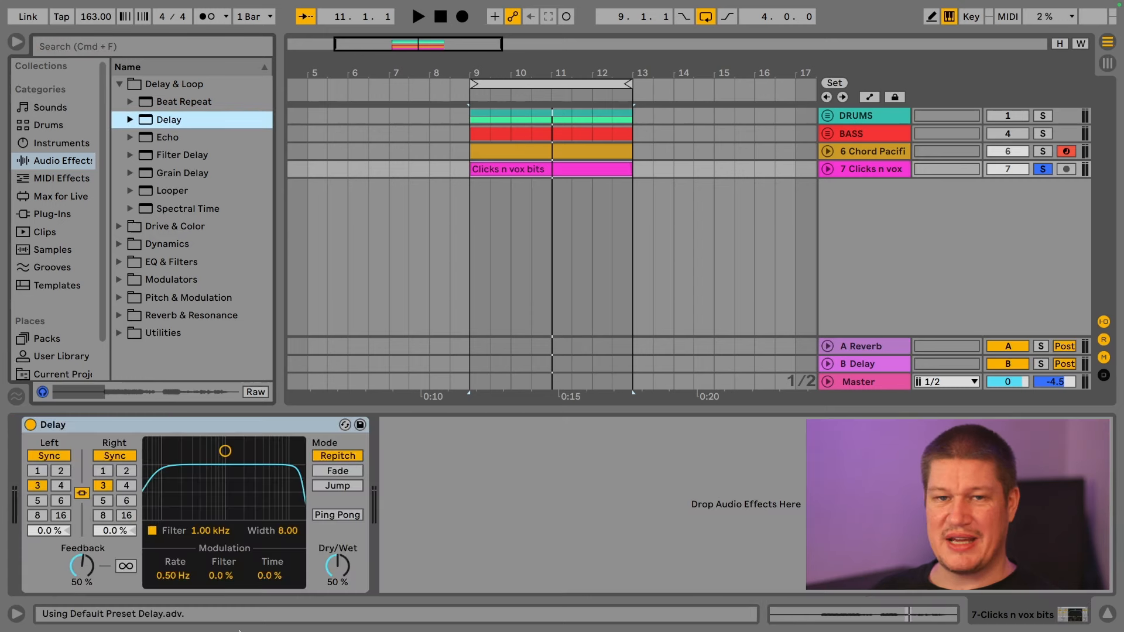
Step: Enable Ping Pong on the Delay, set its synced time to 4 and start playback
left_click(326, 517)
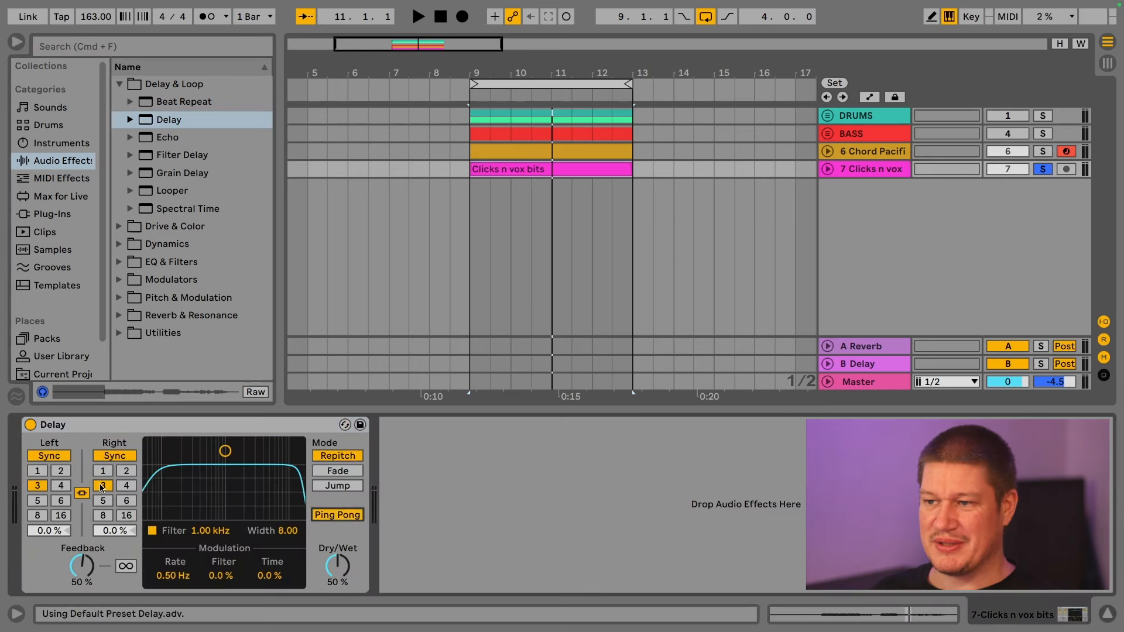
left_click(61, 486)
key("space")
Step: Add an effect from the Reverb & Resonance category after the Delay on the vocal track
left_click(119, 84)
left_click(119, 190)
left_click_drag(194, 226, 586, 504)
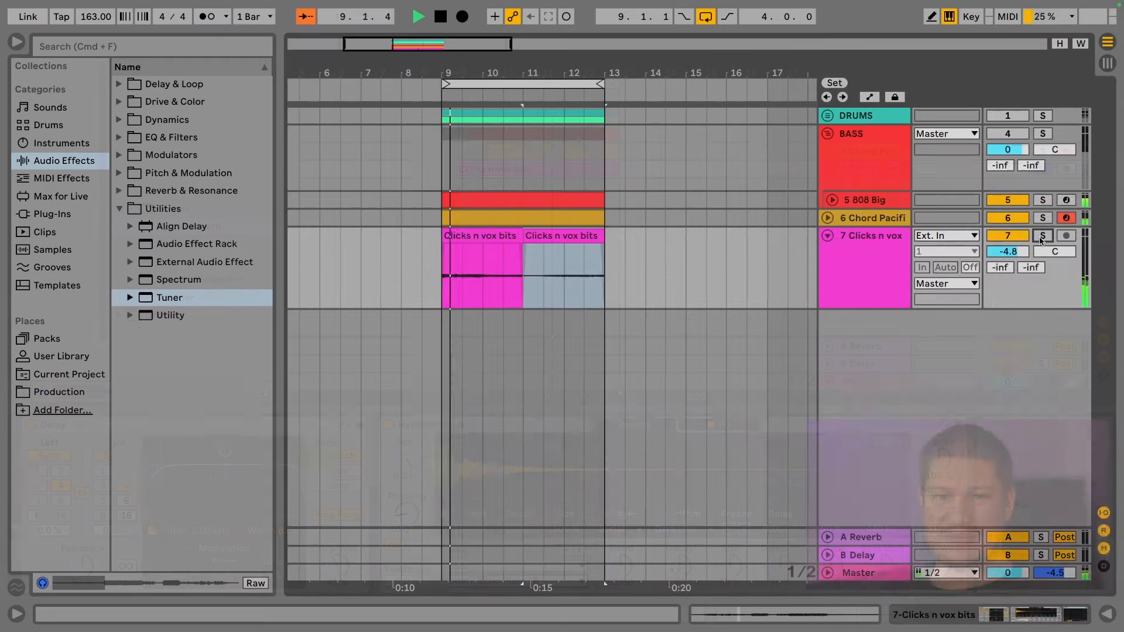
Step: Play the looped section while folding the BASS group and vocal track and unfolding the DRUMS group to review its break tracks
left_click(827, 134)
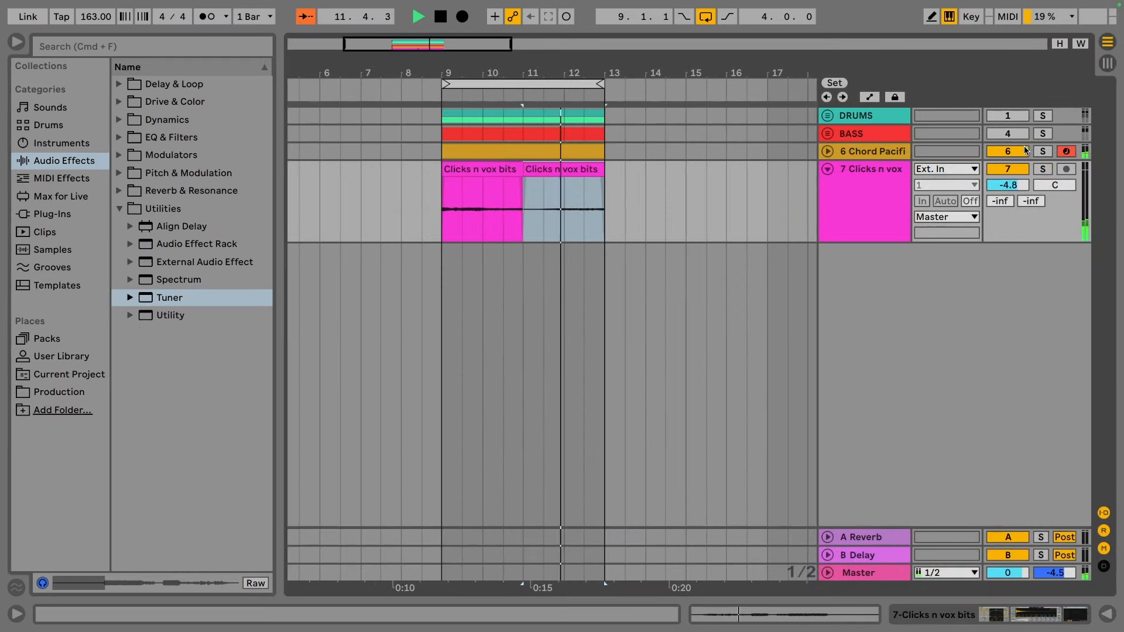
left_click(828, 115)
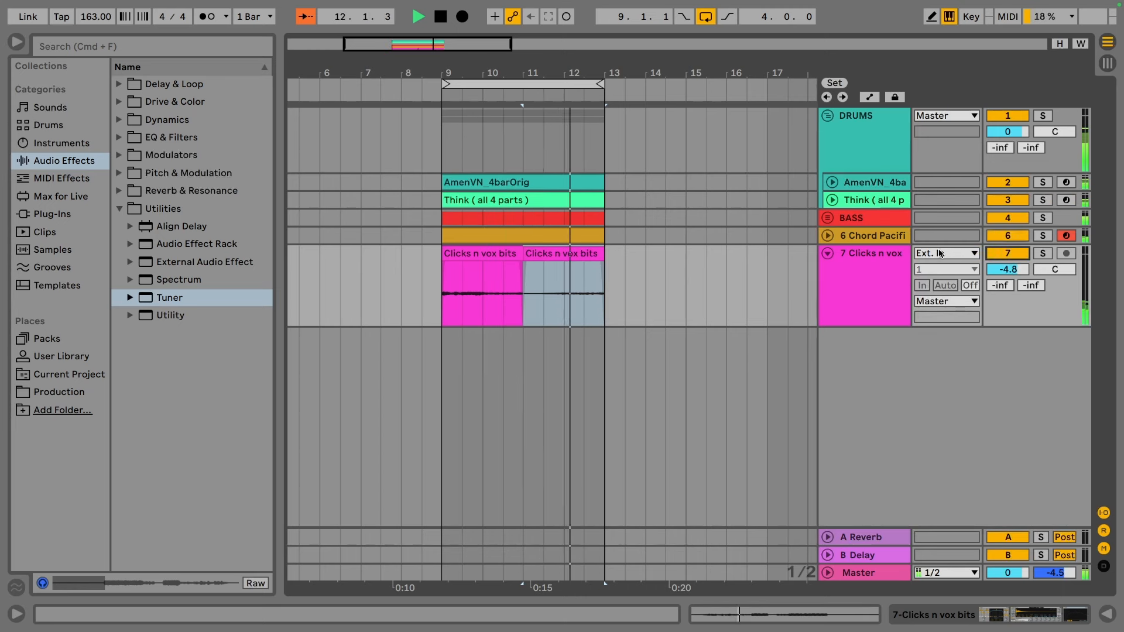
left_click(828, 253)
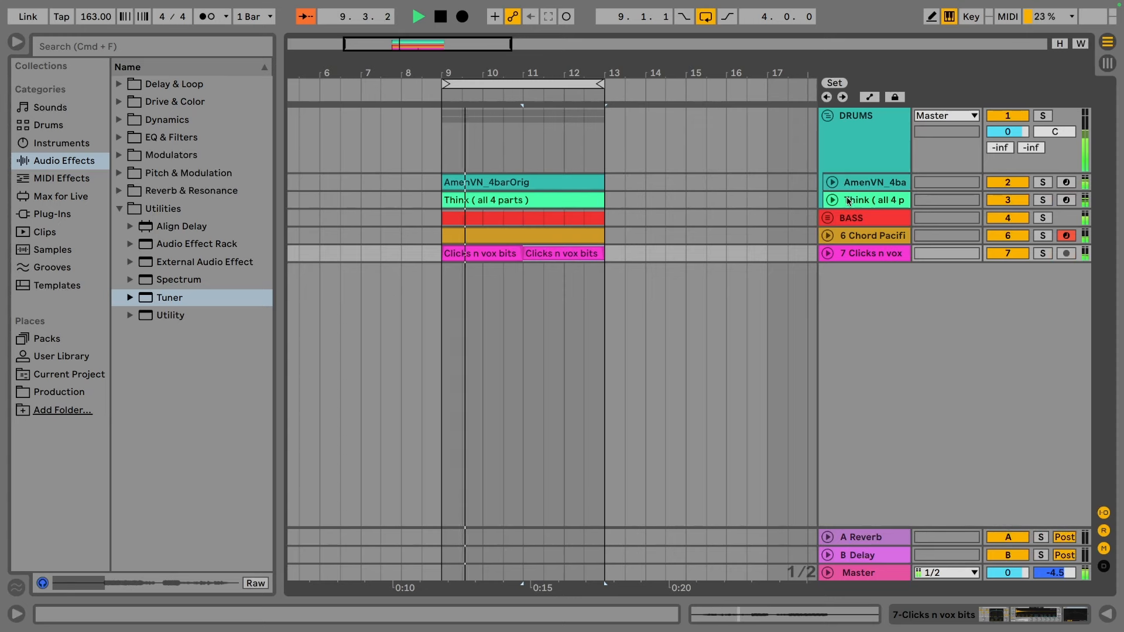
key("space")
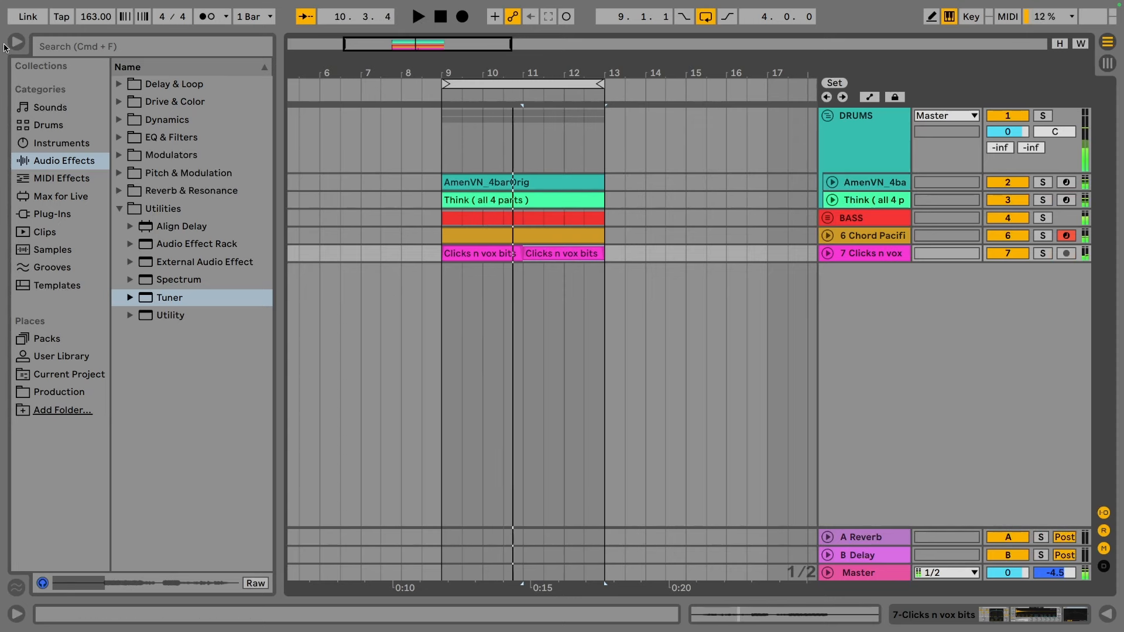
left_click(16, 42)
left_click_drag(231, 70, 342, 70)
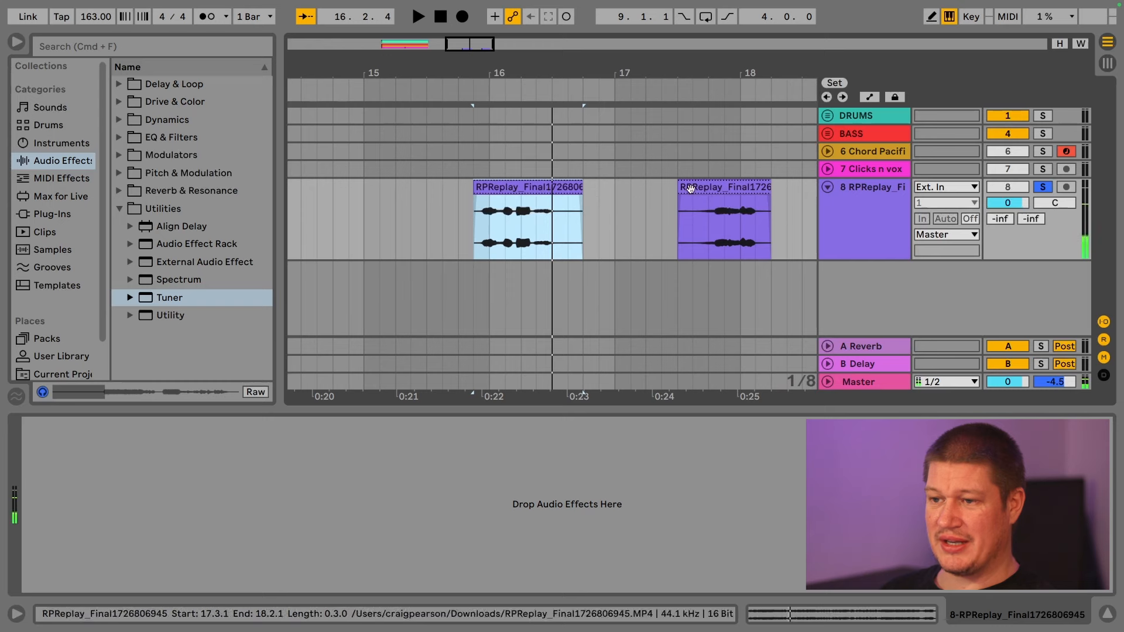
Step: Move the second vocal clip closer to the first and remove the Delay device from the RPReplay vocal track
left_click_drag(697, 190, 528, 193)
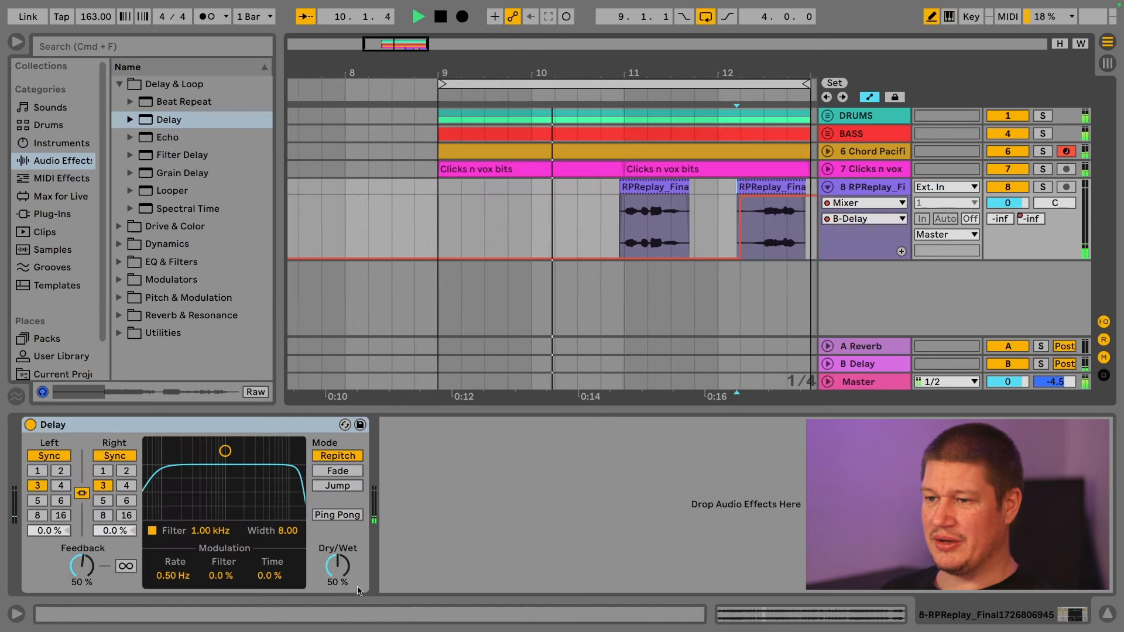
left_click(881, 362)
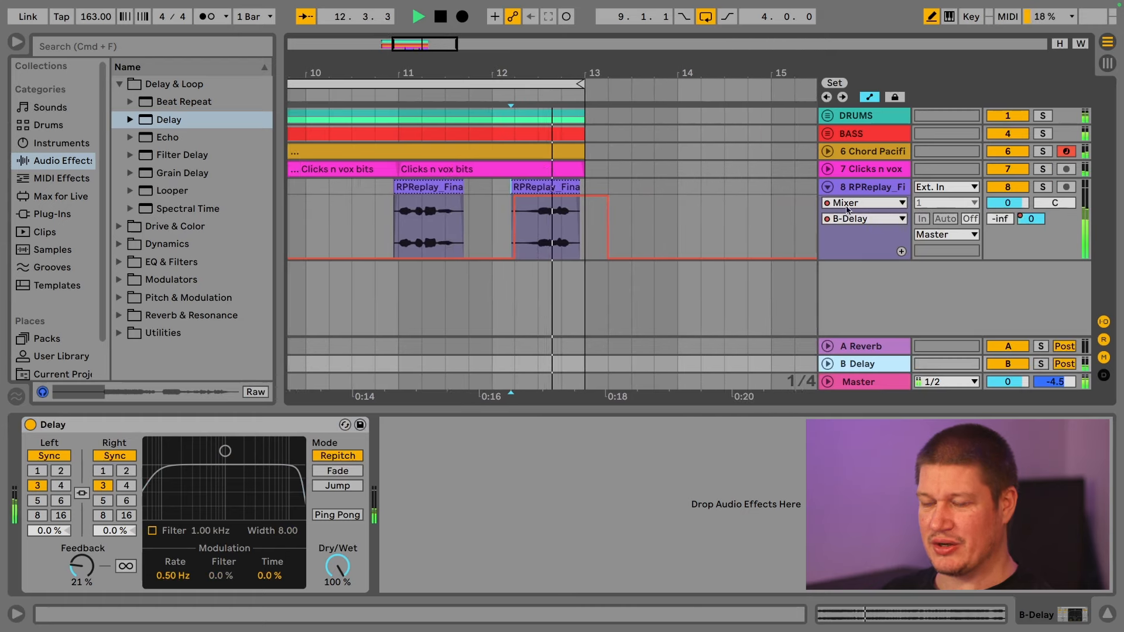
left_click(883, 192)
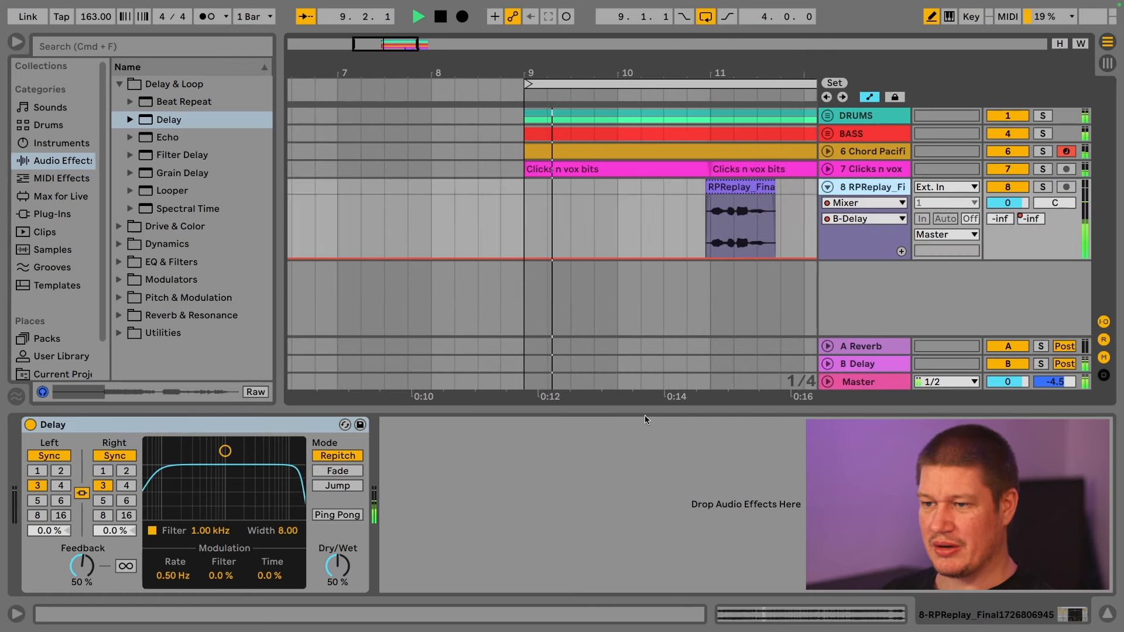
left_click(185, 429)
key("BackSpace")
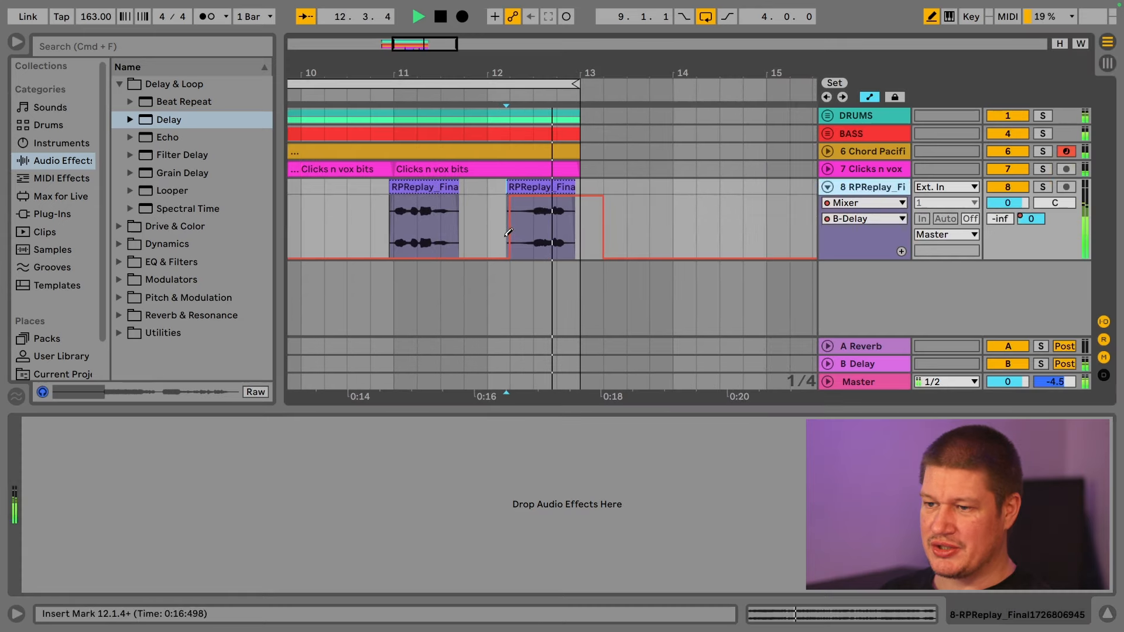
Step: Lower the B-Delay send automation over the second vocal clip to about -13 dB and audition the loop
left_click_drag(507, 213, 530, 212)
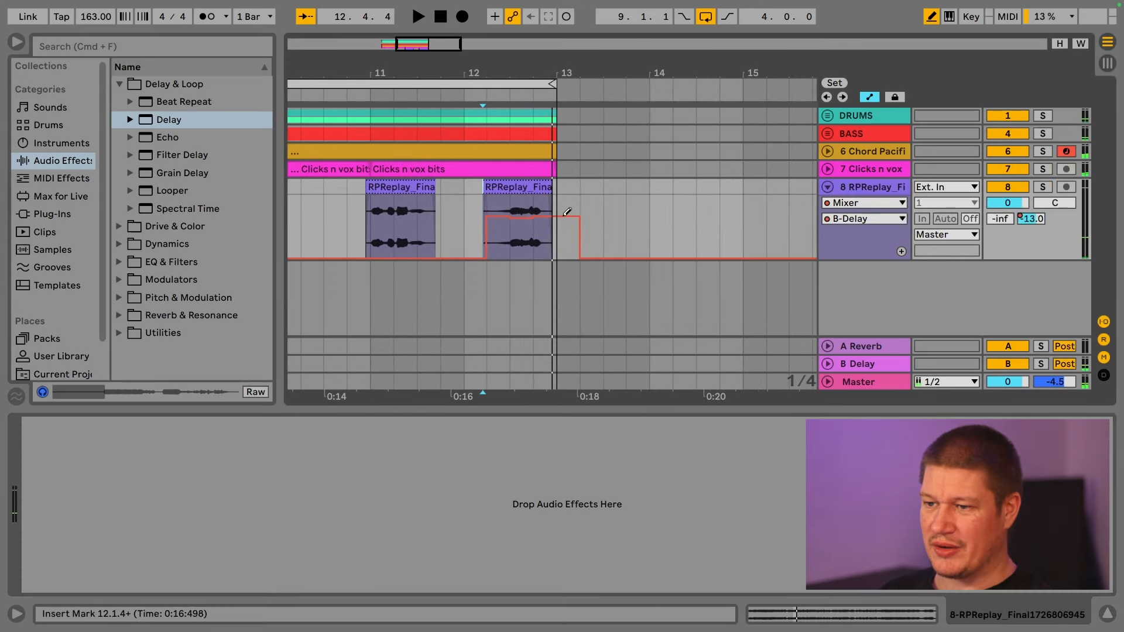
key("space")
key("space")
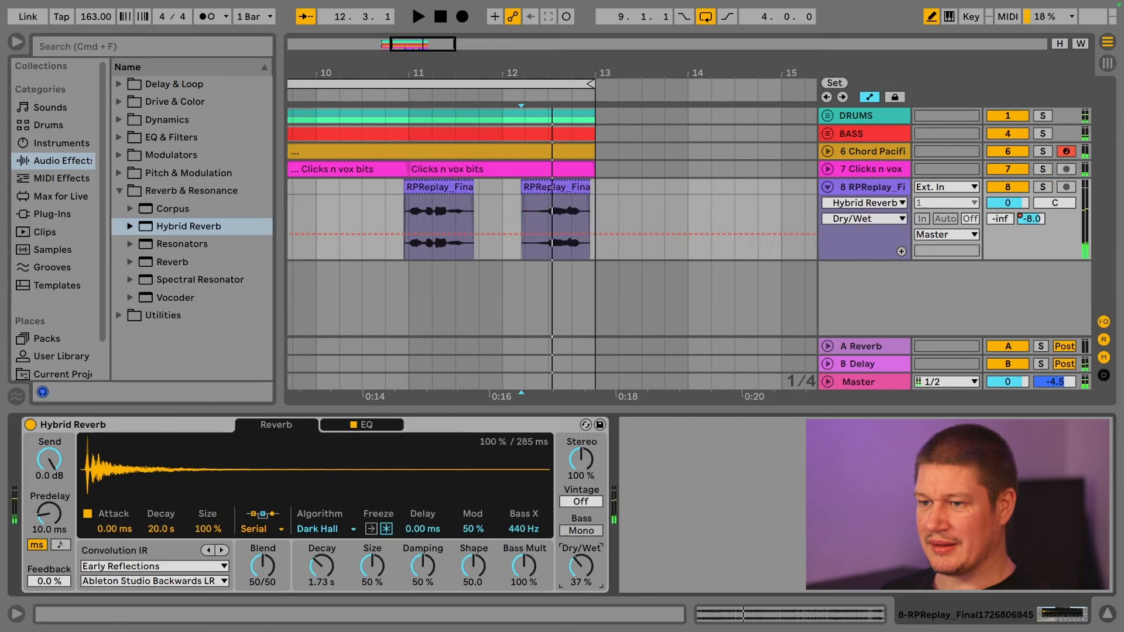
Step: Set the Hybrid Reverb's convolution IR to Springs, Vintage Stereo Spring 2s LR, and its decay to 1.52 s during playback
key("space")
left_click(187, 570)
left_click(100, 510)
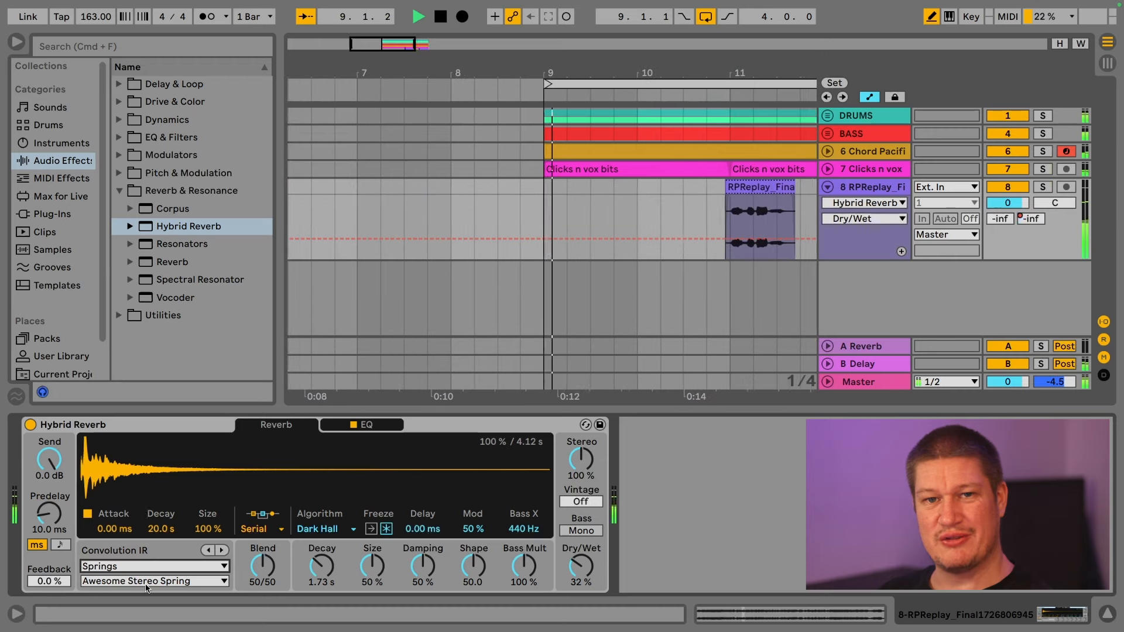
left_click(175, 581)
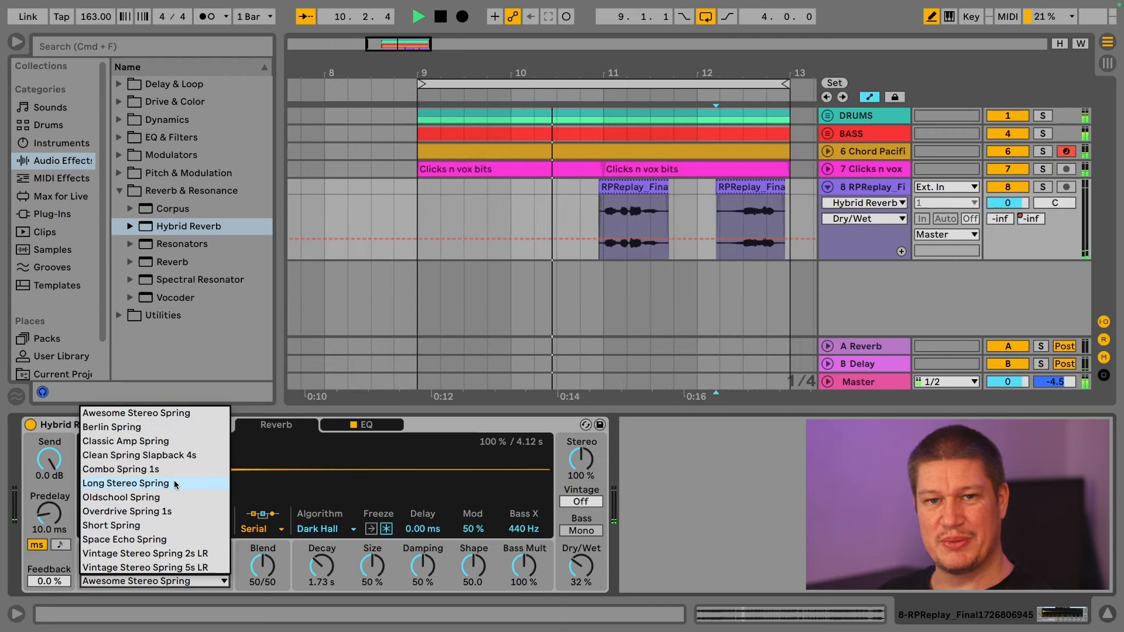
left_click(174, 552)
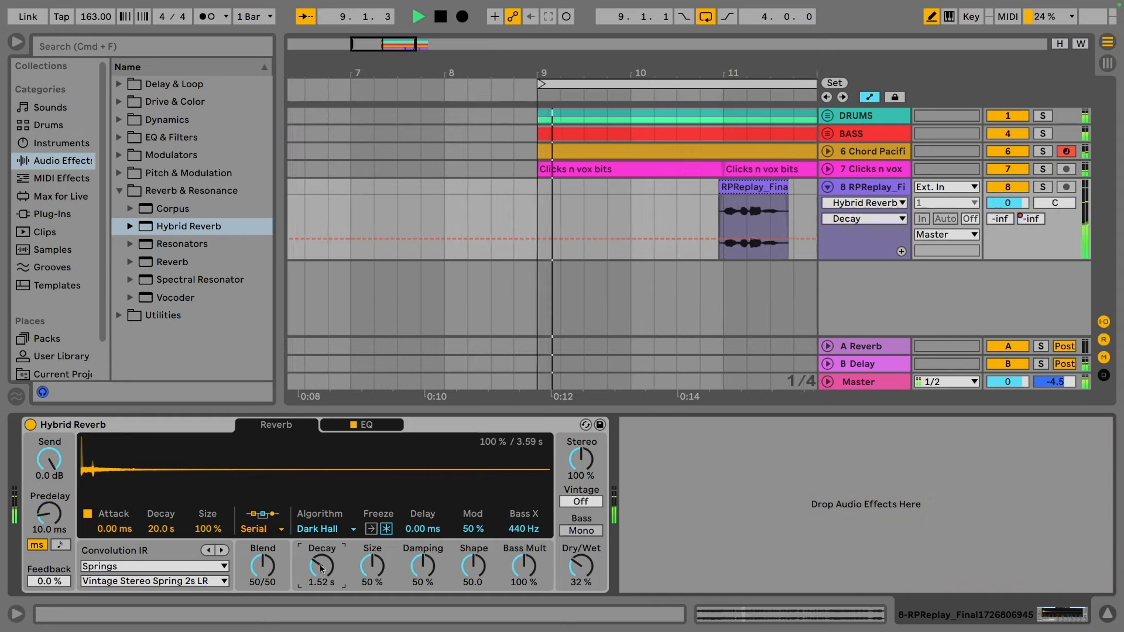
left_click_drag(322, 568, 321, 580)
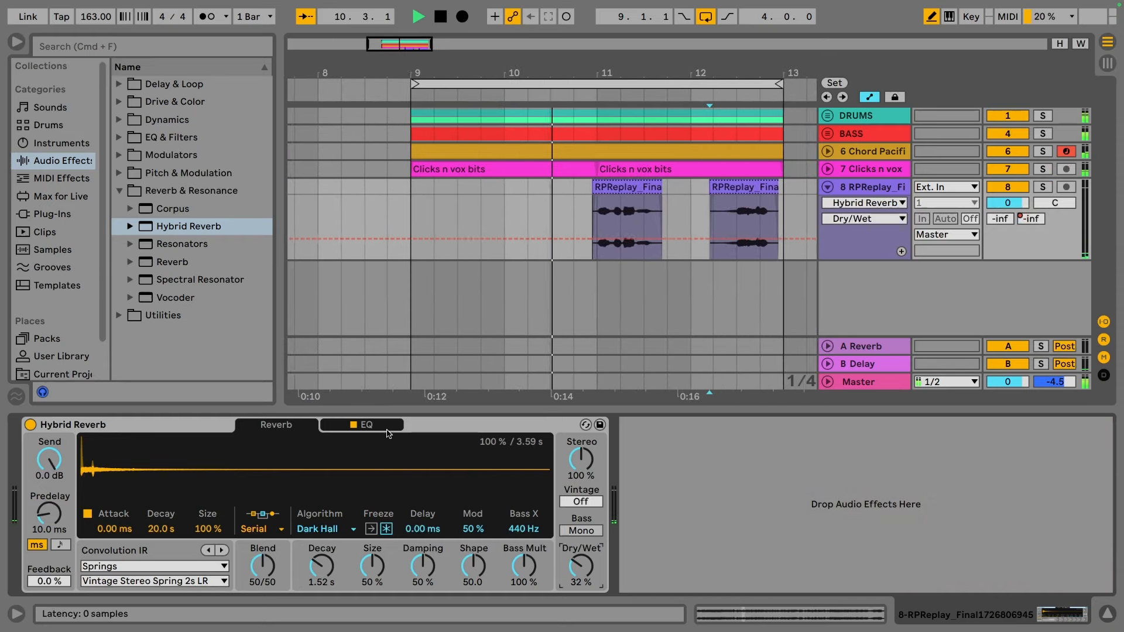
Step: High-pass the Hybrid Reverb at 472 Hz in its built-in EQ
left_click(366, 425)
left_click_drag(157, 546, 353, 536)
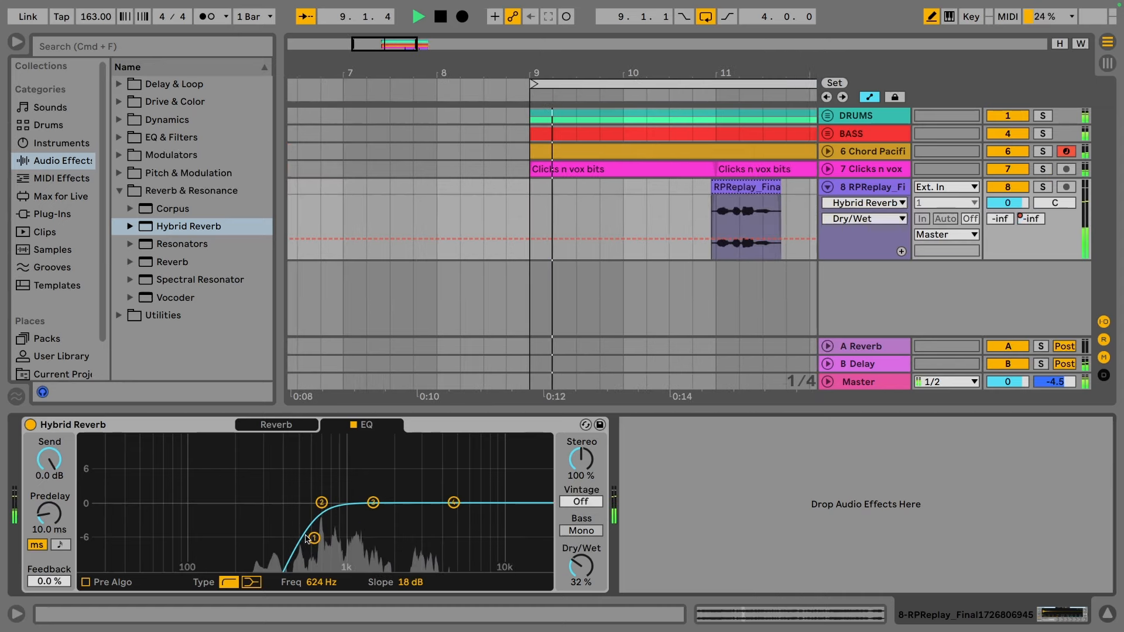
left_click_drag(315, 538, 296, 538)
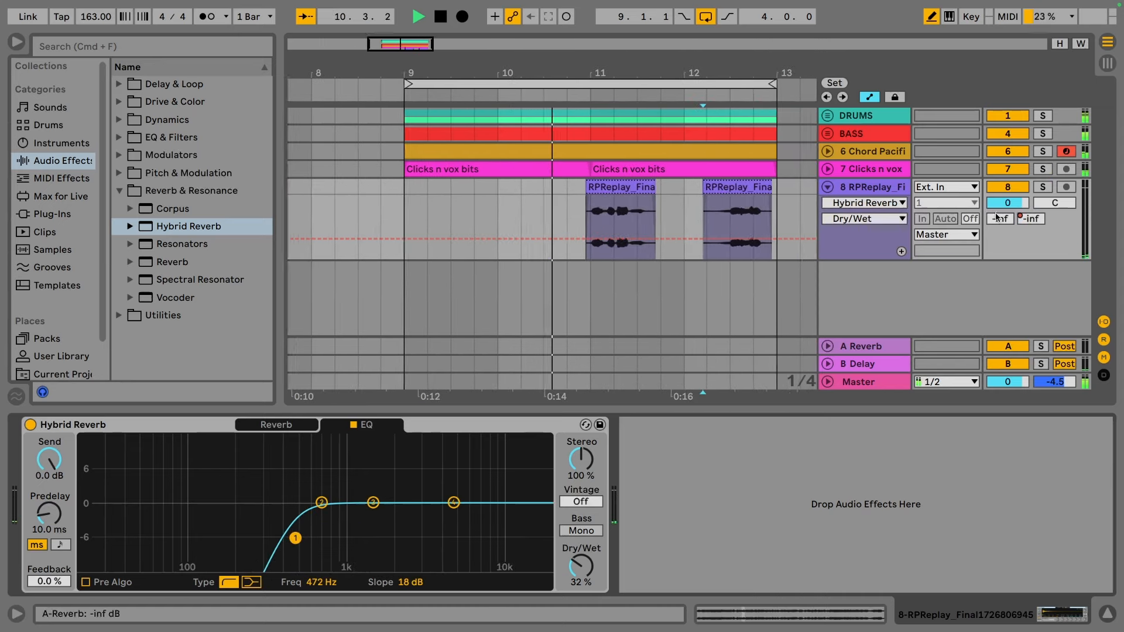
Step: Show the vocal track's B-Delay send automation, and lower the track's volume to -7.0 dB in the mixer
left_click(1044, 189)
left_click(1044, 189)
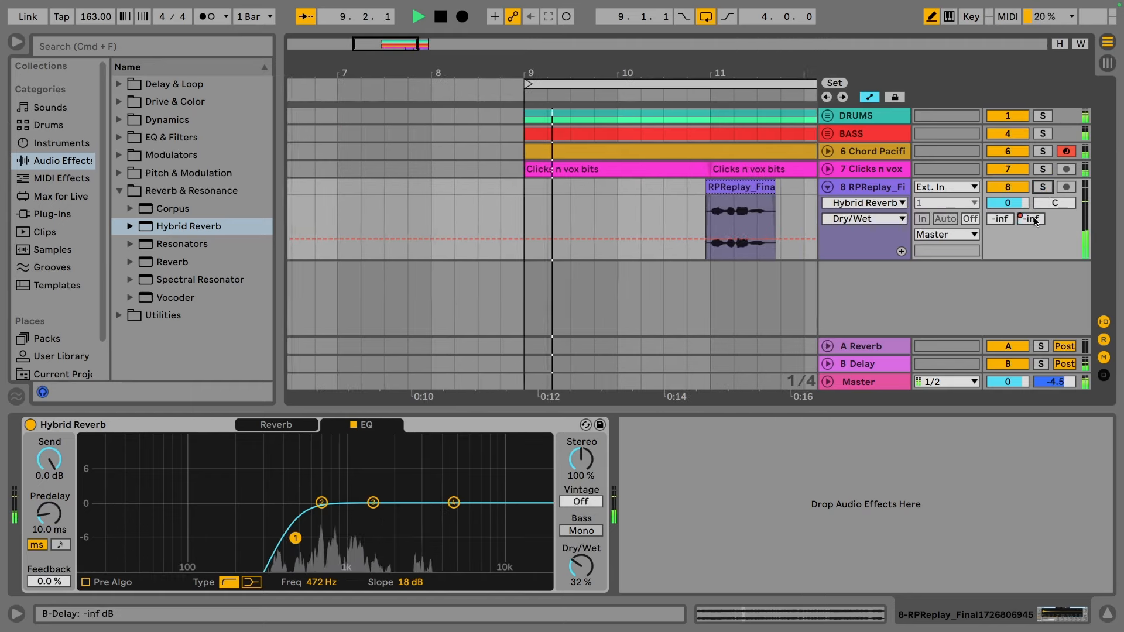
right_click(1032, 220)
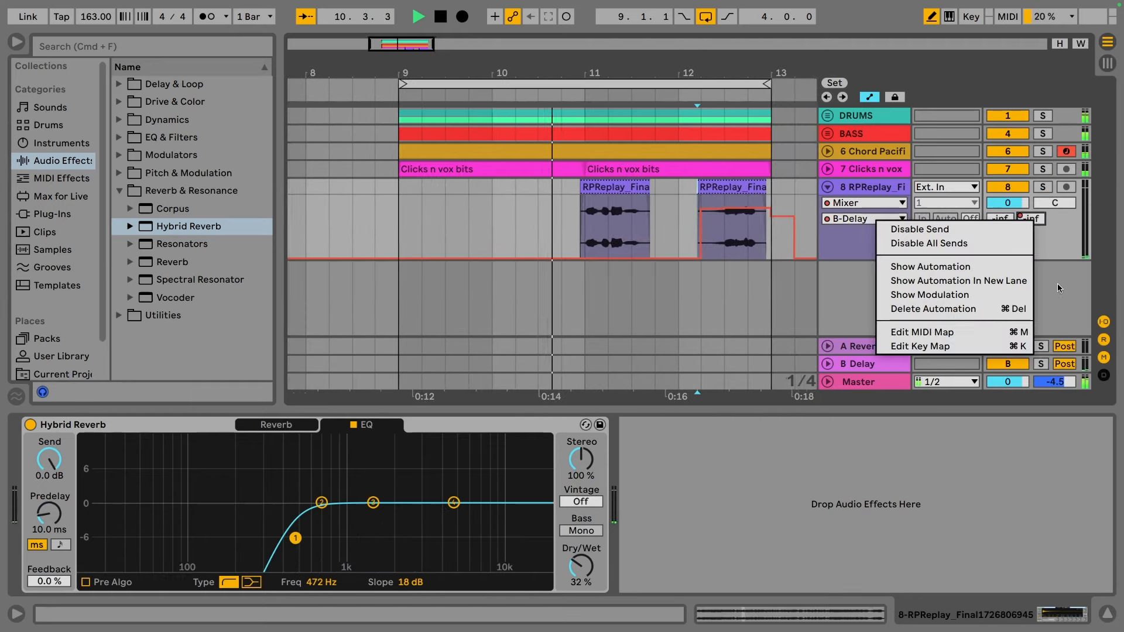
left_click(1069, 270)
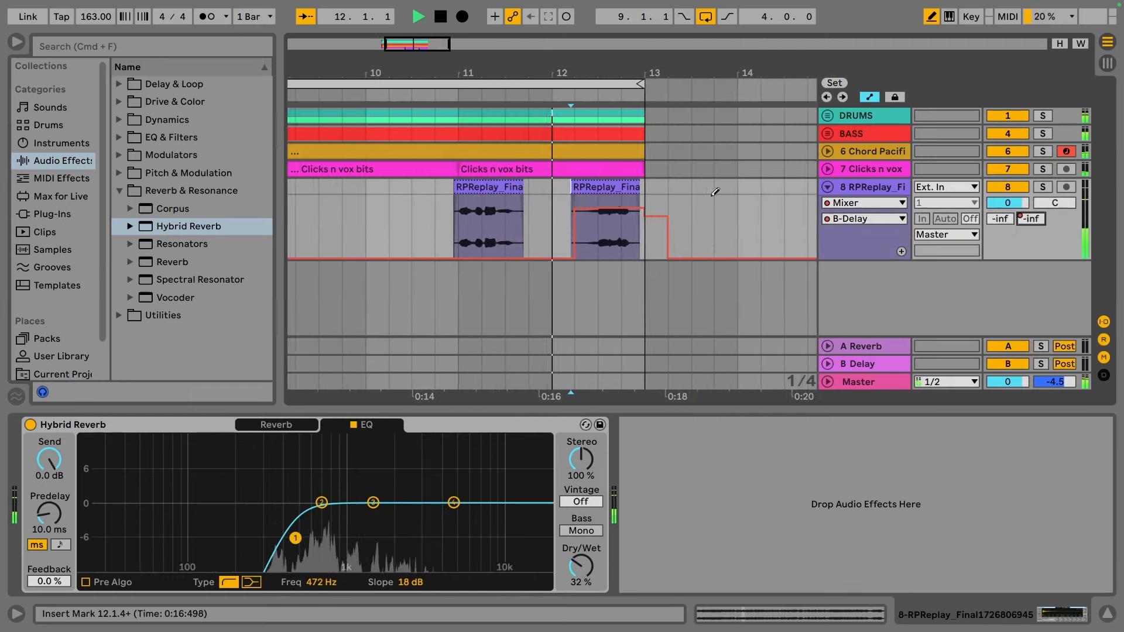
key("Tab")
left_click_drag(709, 169, 709, 198)
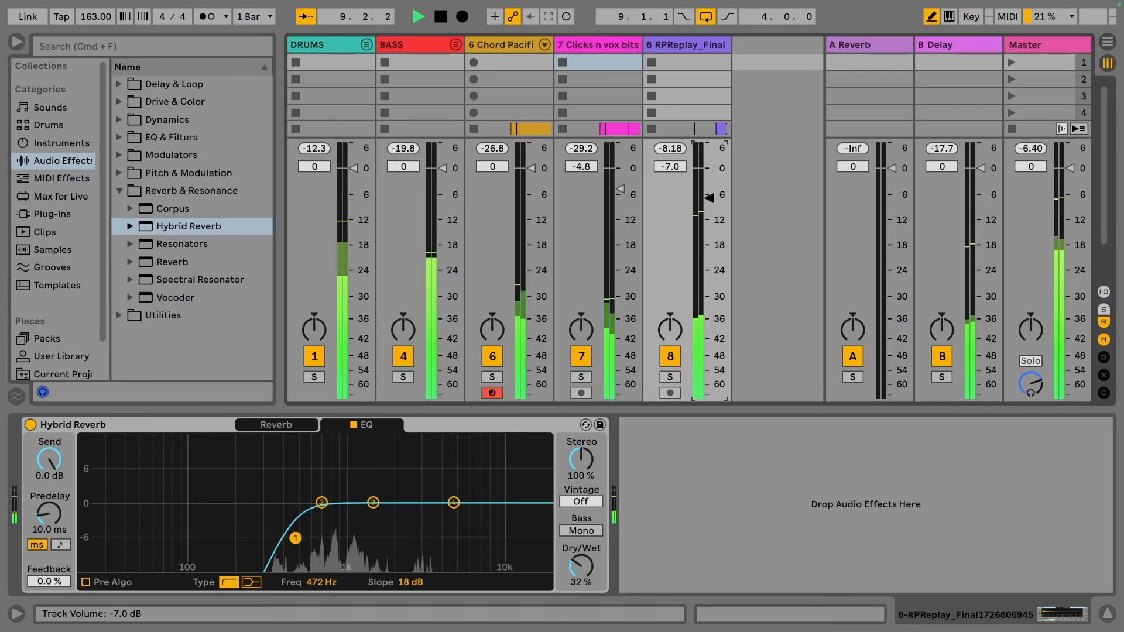
Step: Add a Compressor after the Hybrid Reverb on the vocal track and set its threshold to -18.1 dB
left_click(119, 193)
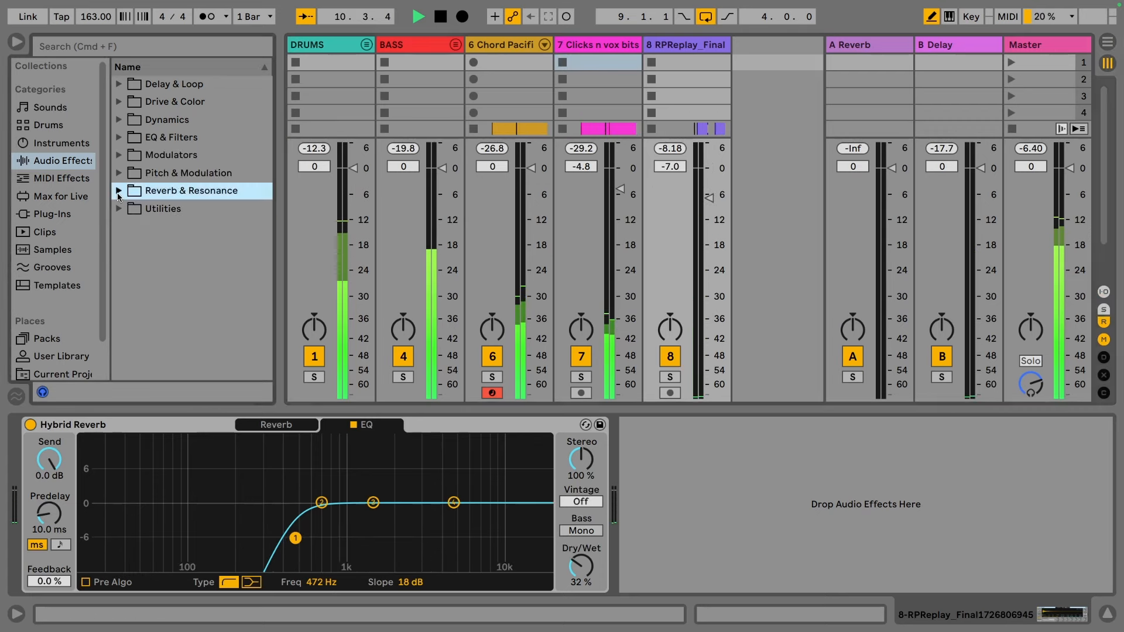
left_click(121, 122)
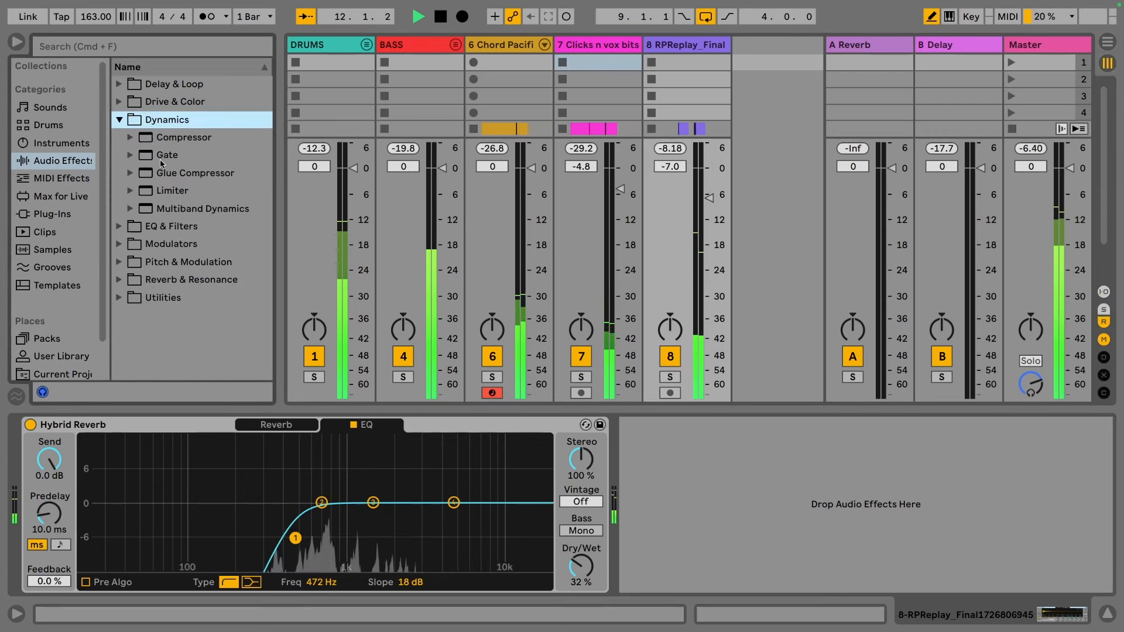
left_click(173, 144)
left_click_drag(173, 147, 756, 447)
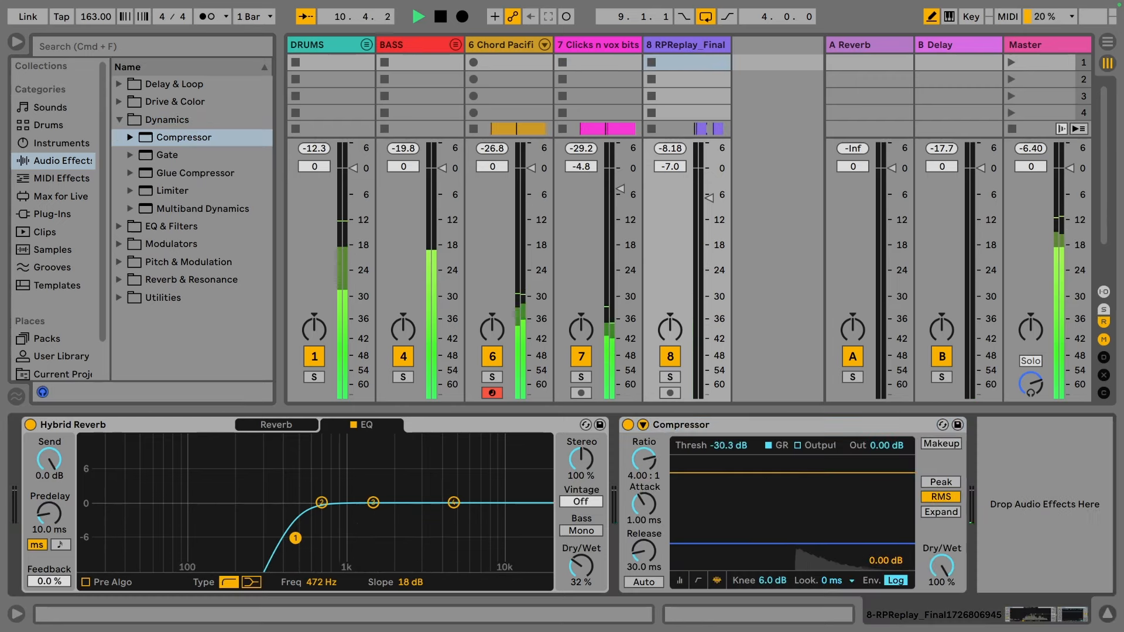
mouse_move(766, 544)
left_mouse_down()
mouse_move(767, 554)
mouse_move(767, 525)
left_mouse_up()
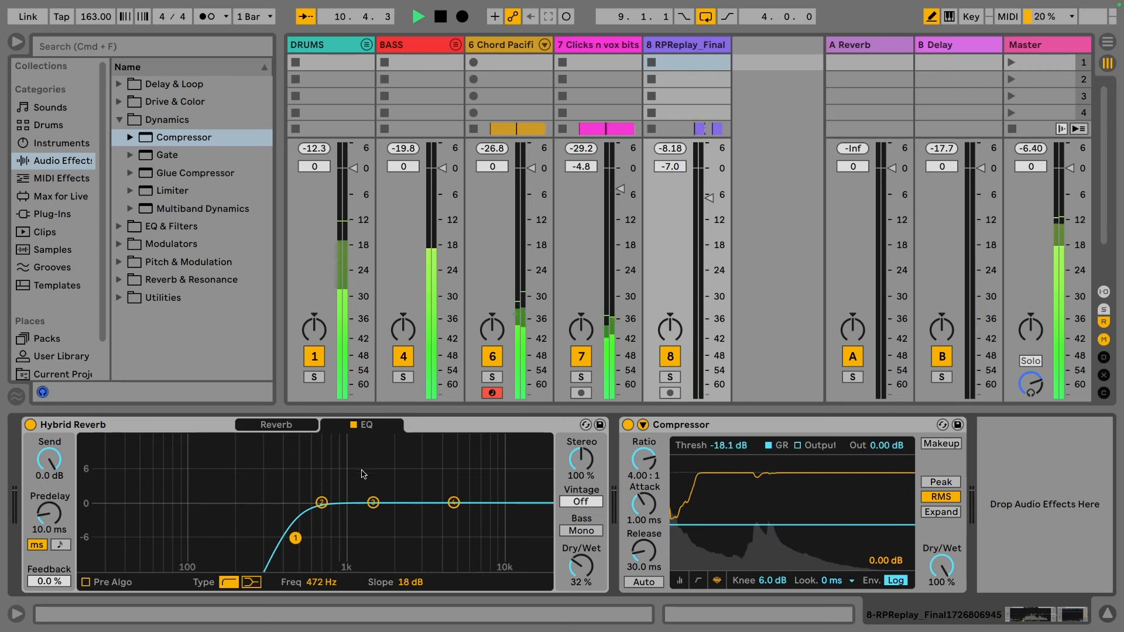
Step: Stop playback, set the vocal track's volume to -5.2 dB and return to the arrangement
left_click(277, 425)
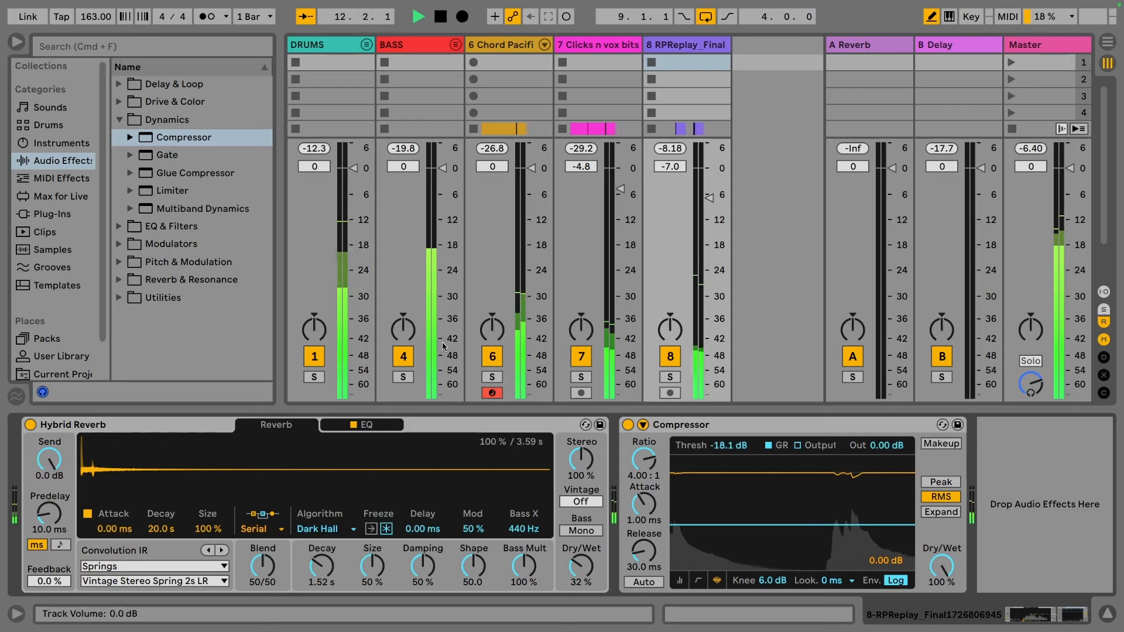
key("space")
left_click_drag(709, 198, 709, 190)
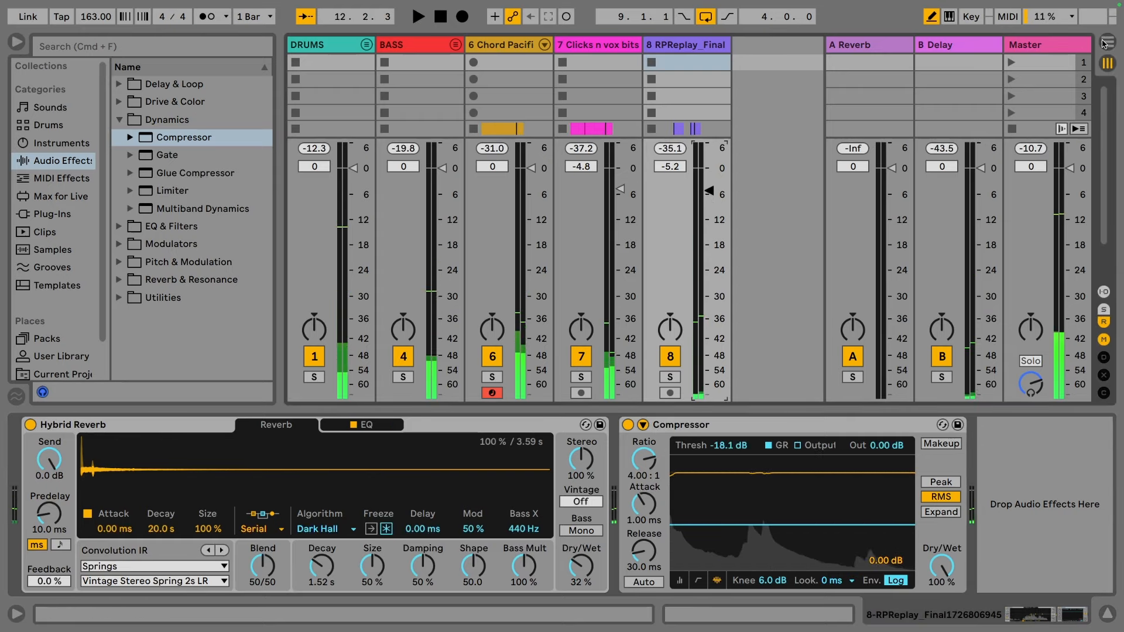
key("Tab")
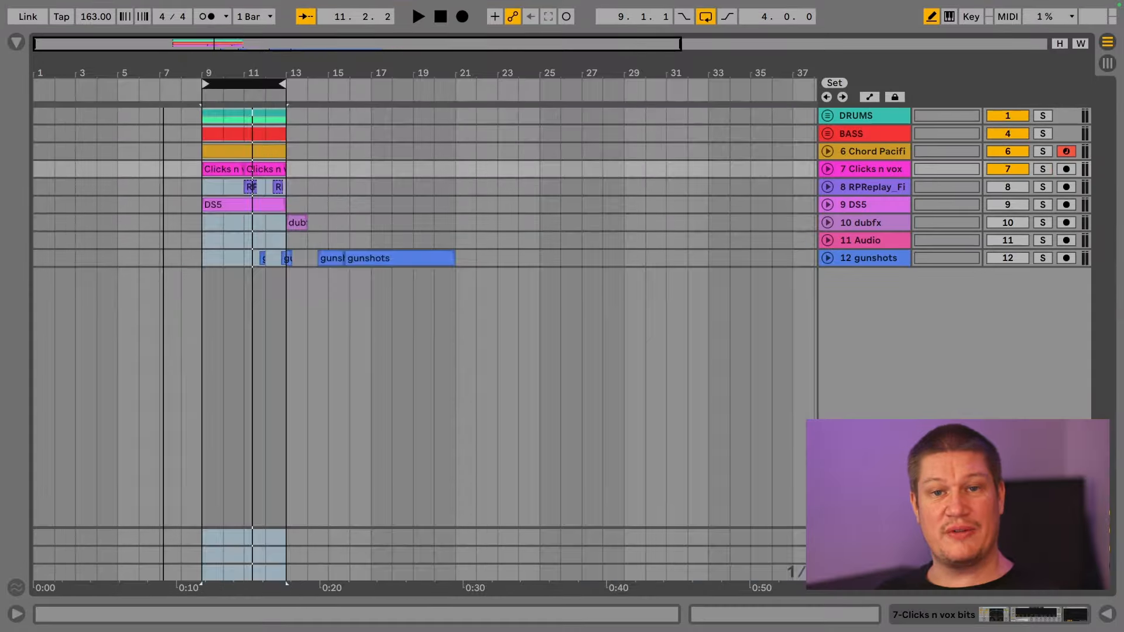
Step: Move all the existing clips further along the timeline to free the opening bars
left_click_drag(472, 258, 151, 128)
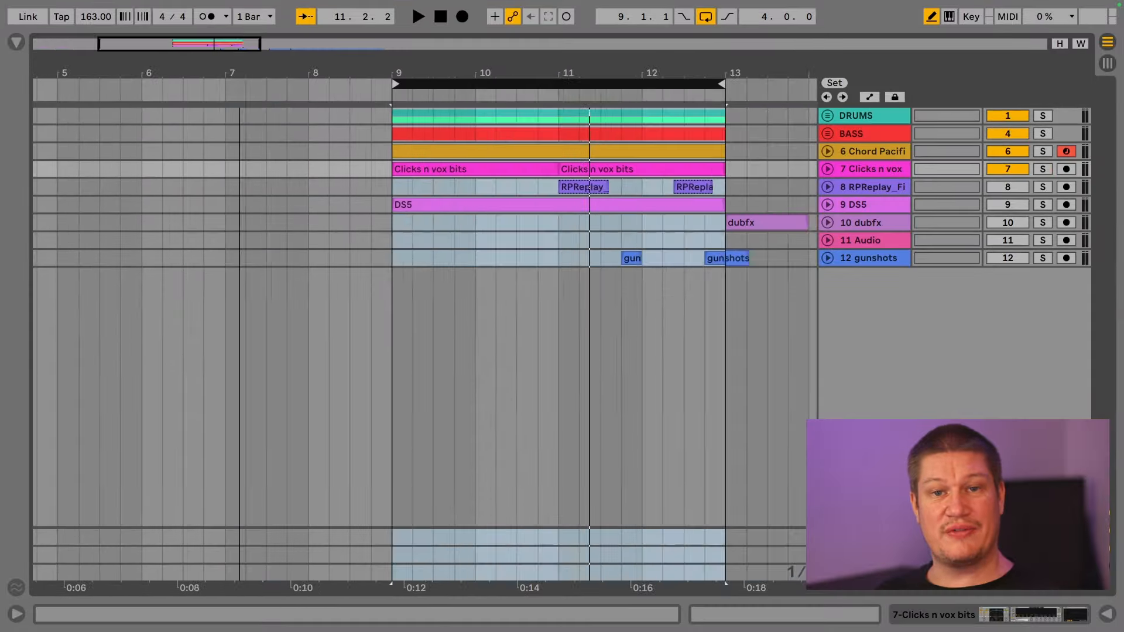
key("Delete")
left_click(616, 121)
key("super+v")
left_click(655, 116)
key("super+v")
Step: Place the four-bar Chord Pacific clip at bar 1, loop bars 1 to 5 and start playback
left_click(828, 151)
left_click_drag(725, 151, 54, 176)
left_click_drag(235, 84, 36, 79)
key("space")
left_click(827, 151)
Step: Search the browser for "hats" and audition the samples in the Jekyll drum pack's Hats folder
left_click(16, 41)
left_click(146, 46)
type("hats")
left_click(119, 155)
left_click(119, 119)
left_click(130, 138)
left_click(154, 157)
left_click(175, 226)
left_click(183, 209)
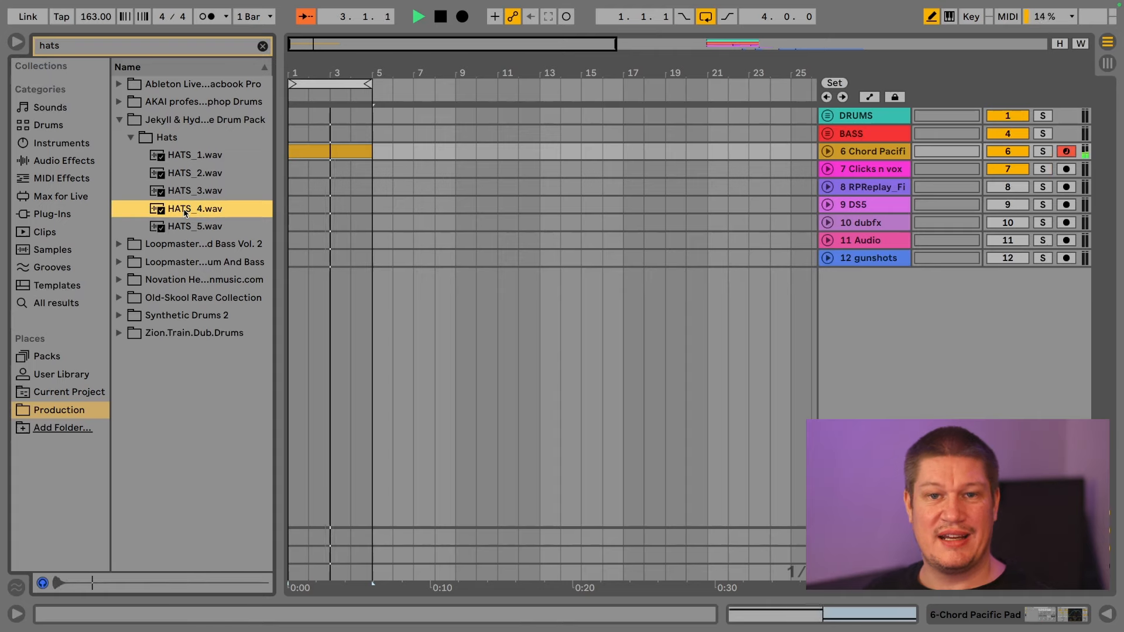
Step: Stop playback, find Drum Rack among the instruments and add it on a new track
key("space")
left_click(61, 144)
left_click(262, 46)
type("drum rack")
left_click_drag(169, 85, 328, 328)
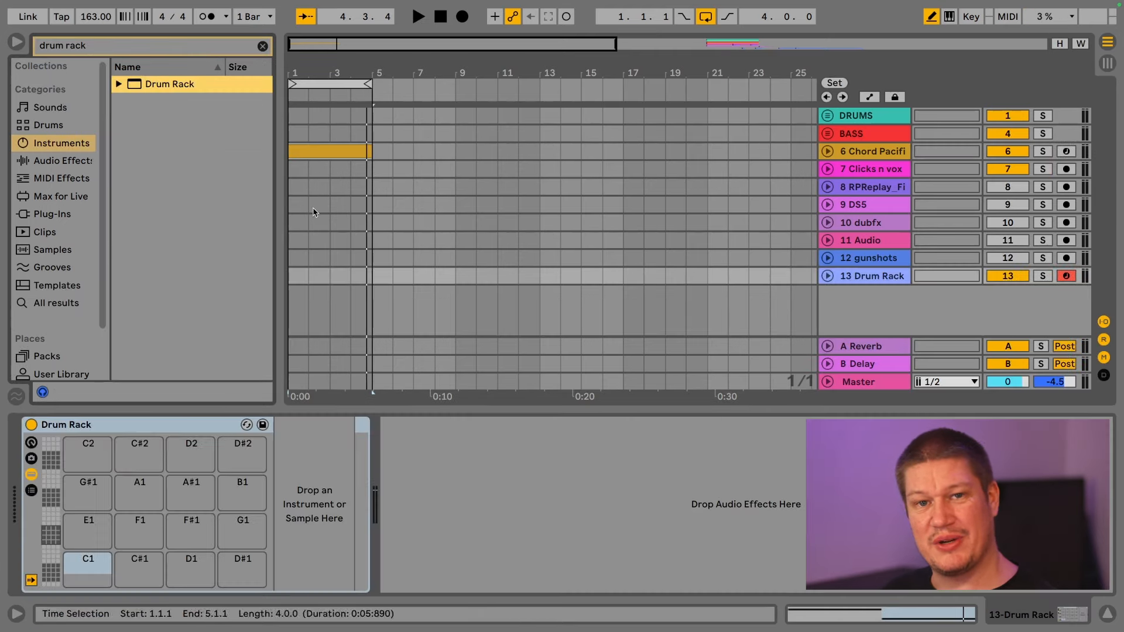
Step: Search the Production folder for "hats" and load HATS_4, HATS_5 and HATS_2 onto the C1, C#1 and D1 pads
left_click(72, 161)
scroll(62, 264, "down", 3)
left_click(59, 353)
left_click_drag(88, 46, 2, 50)
type("hats")
left_click_drag(187, 209, 140, 562)
left_click(179, 174)
left_click_drag(179, 174, 191, 562)
Step: Create a four-bar Drum Rack clip and draw HATS_4 notes on 1, 1.3, 1.4 and 2, with HATS_2 on 1.2
double_click(337, 151)
mouse_move(348, 407)
left_mouse_down()
mouse_move(348, 245)
mouse_move(348, 407)
left_mouse_up()
left_click(208, 298)
double_click(334, 276)
left_click(280, 519)
key("space")
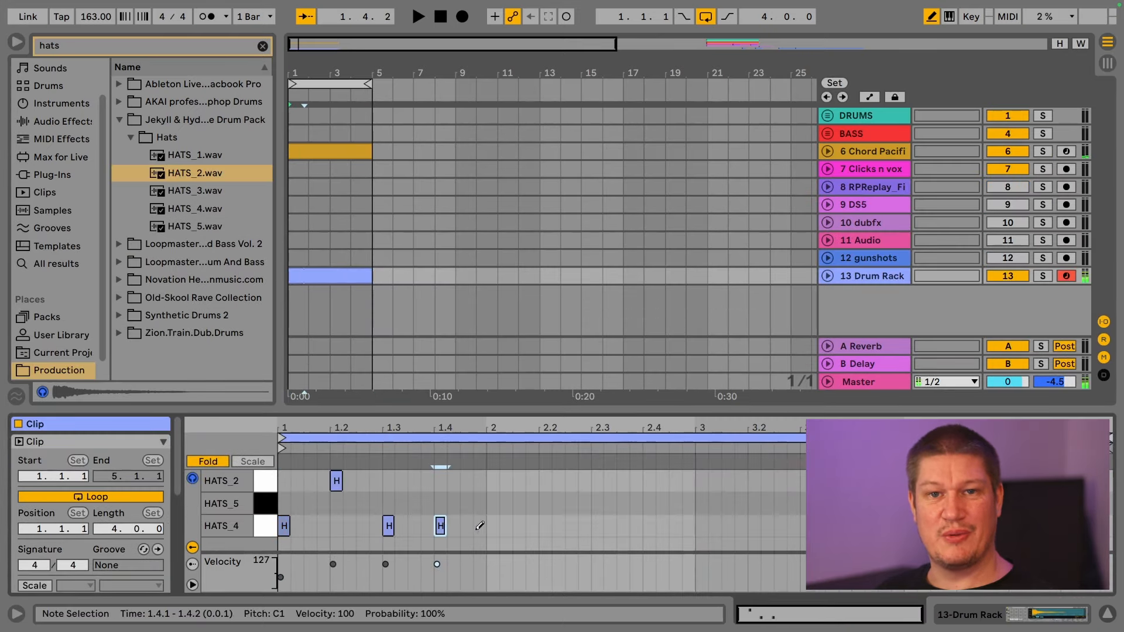
left_click(509, 527)
Step: Leave draw mode, enlarge the note editor and lower the hat notes' velocity to 47
key("b")
left_click_drag(427, 409, 427, 279)
left_click_drag(427, 551, 426, 429)
left_click_drag(521, 493, 326, 451)
left_click_drag(333, 467, 334, 532)
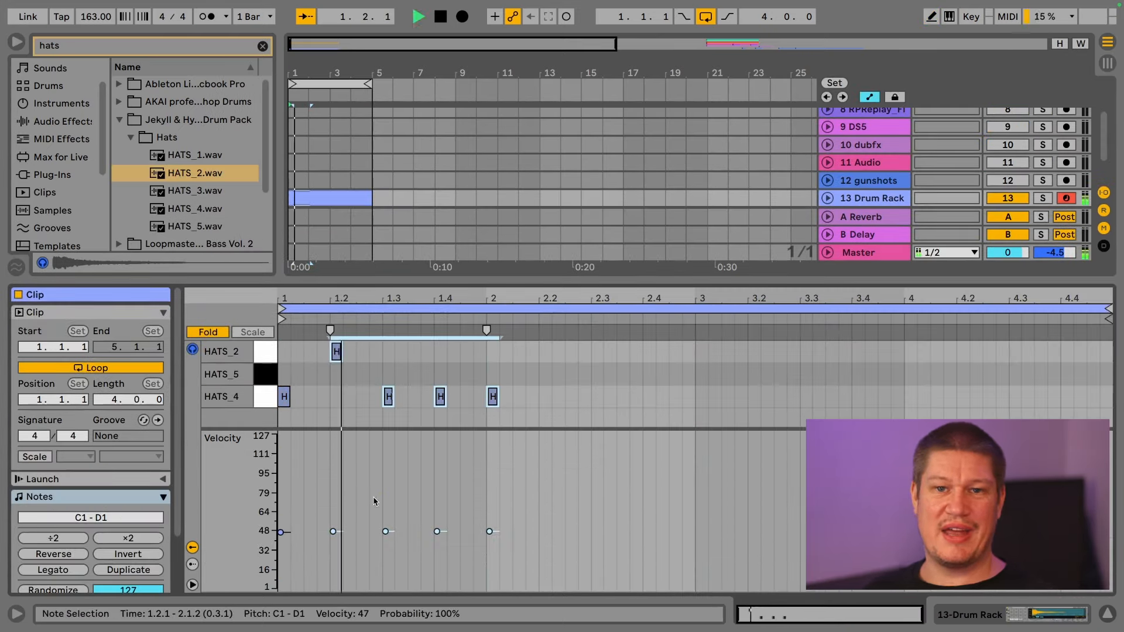
Step: Duplicate the last three HATS_4 notes to fill beats 2.2 to 2.4, and check individual hat notes
left_click_drag(506, 417, 338, 385)
key("super+d")
key("Left")
left_click(338, 352)
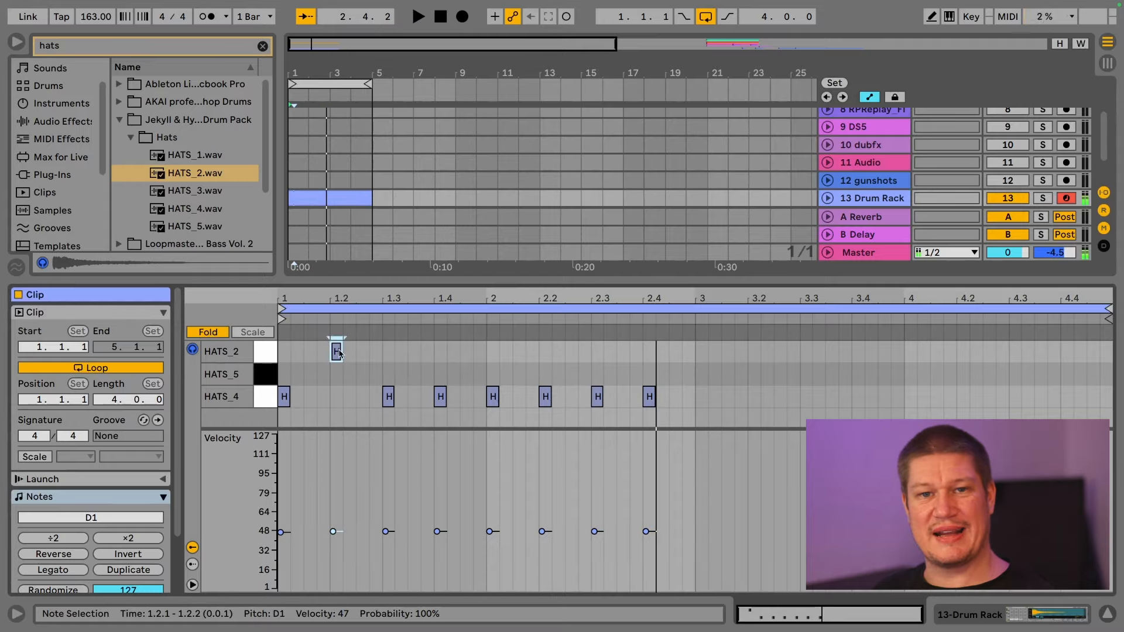
left_click(444, 400)
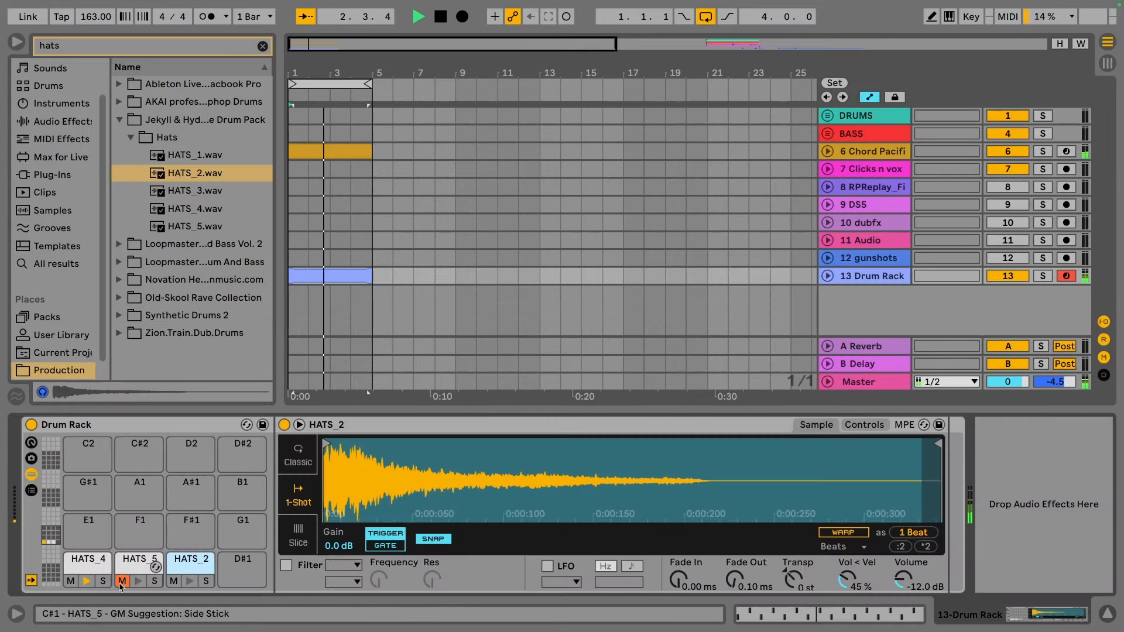
Step: Add an EQ Eight with a high-pass at 4.49 kHz and a Hybrid Reverb to the Drum Rack track
left_click(51, 160)
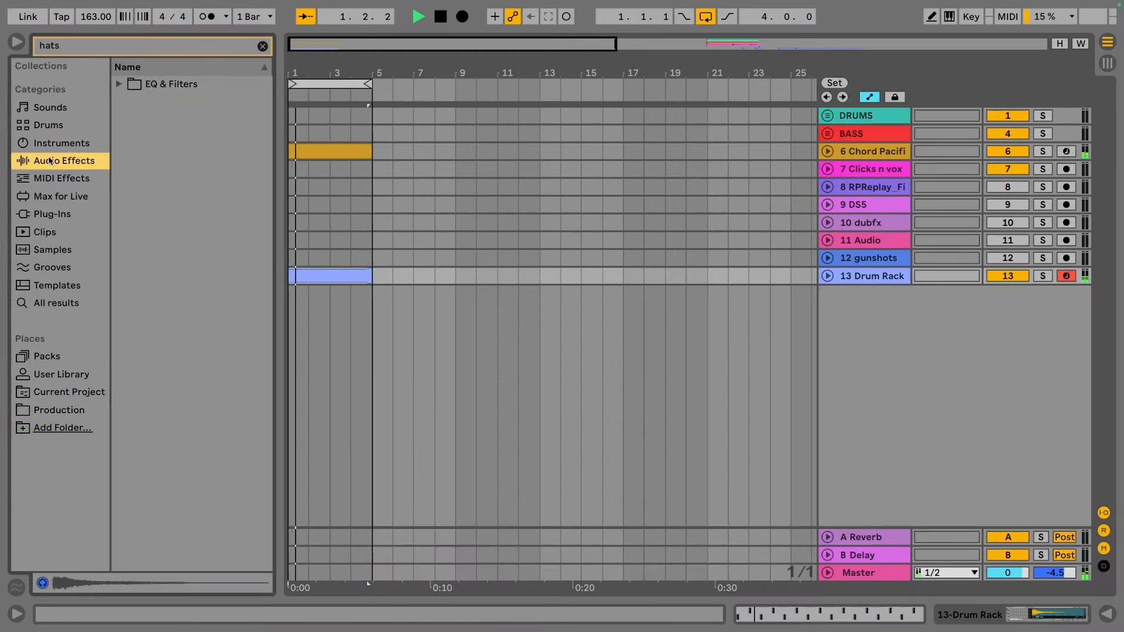
left_click(262, 45)
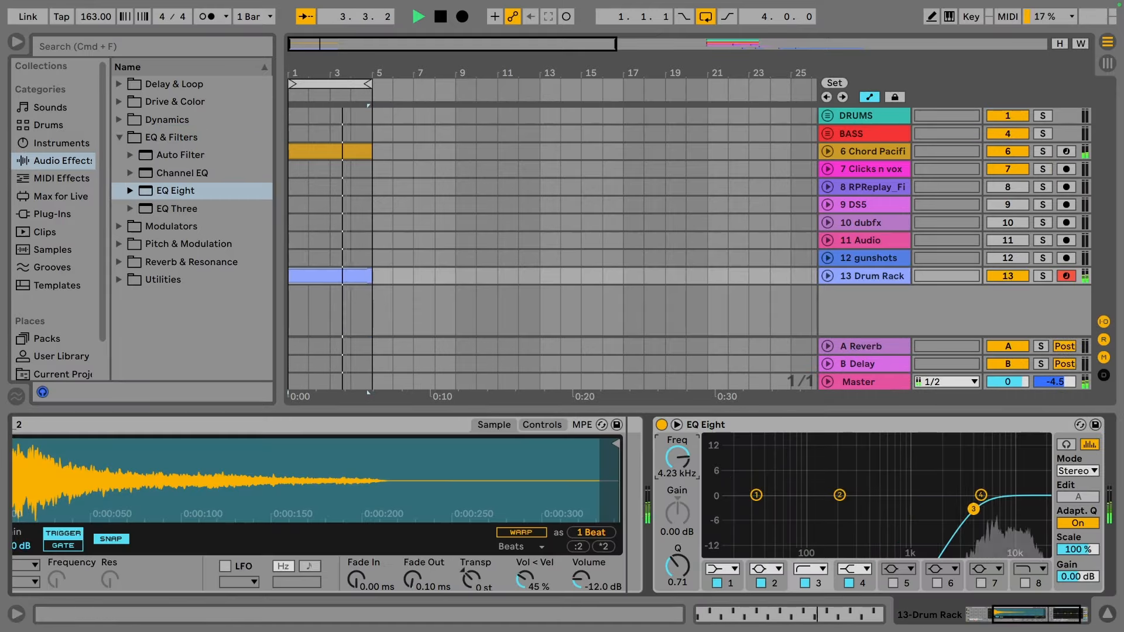
left_click(120, 190)
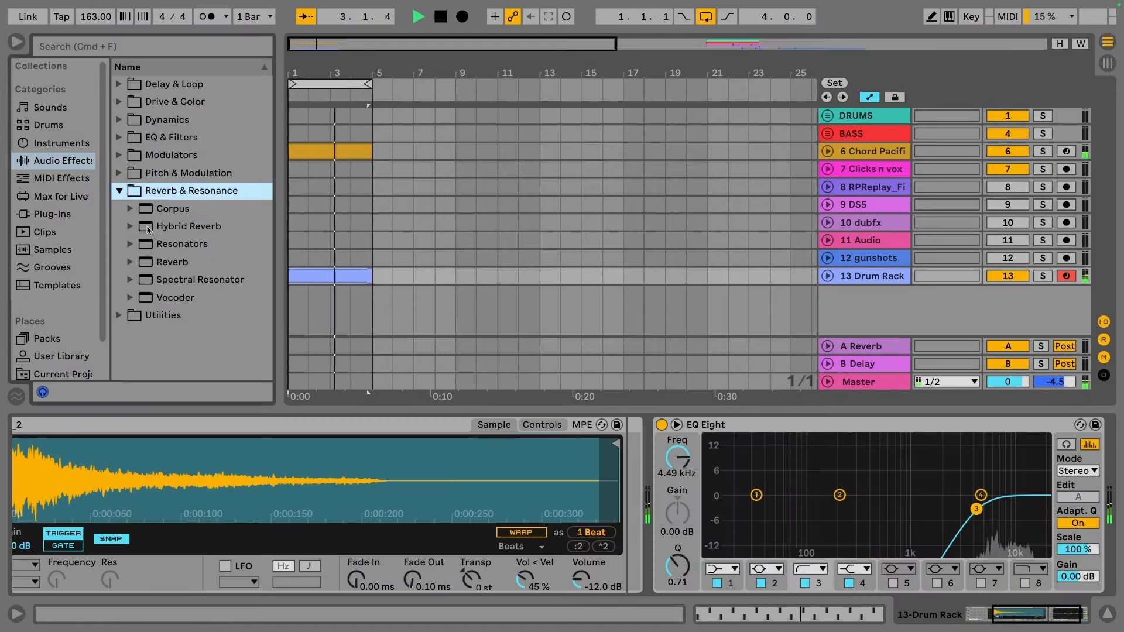
double_click(189, 226)
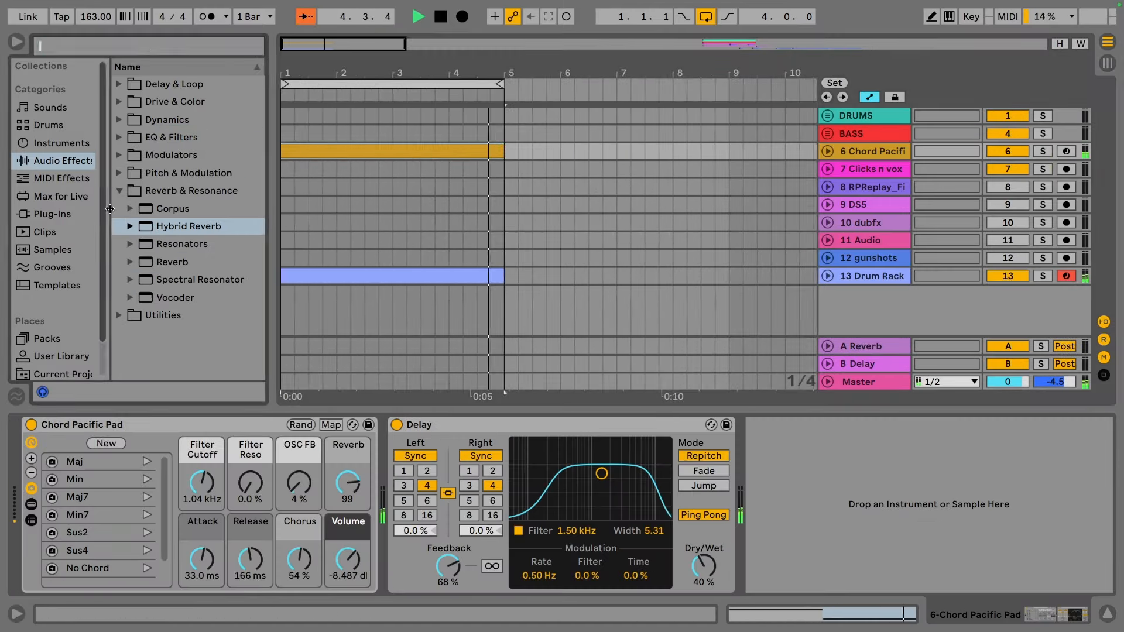
Step: Stop playback and browse the Production folder's sample subfolders for another sound
left_click(120, 191)
scroll(59, 293, "down", 3)
left_click(63, 353)
scroll(126, 293, "down", 4)
left_click(119, 283)
scroll(125, 264, "down", 8)
key("space")
left_click(120, 191)
left_click(119, 316)
scroll(126, 281, "down", 4)
left_click(130, 243)
scroll(135, 263, "down", 5)
left_click(142, 304)
left_click(131, 175)
left_click(142, 317)
Step: Audition the samples one after another in the opened sample folder
key("Down")
key("Down")
key("Down")
key("Down")
key("Down")
key("Down")
key("Down")
key("Down")
key("Down")
key("Down")
key("Down")
key("Down")
key("Down")
Step: Load the Rave-O-Lution_Cheesy07 sample into a Simpler on a new MIDI track and delete the leftover audio track
left_click(62, 121)
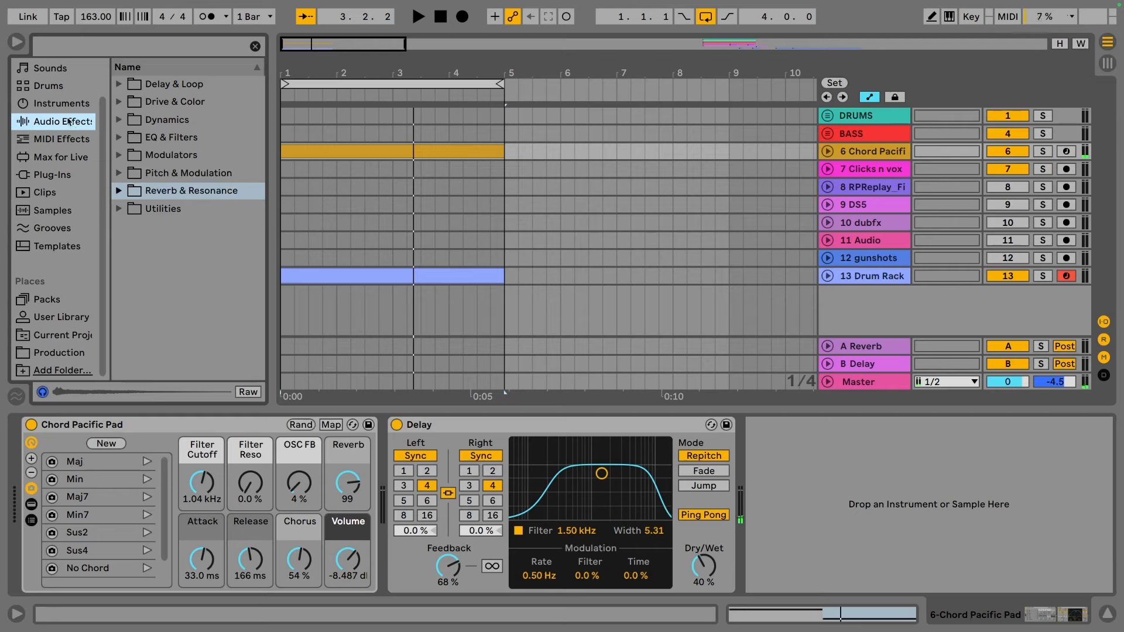
left_click(60, 354)
left_click_drag(201, 189, 437, 310)
left_click(61, 103)
left_click_drag(163, 262, 527, 311)
left_click_drag(469, 220, 351, 486)
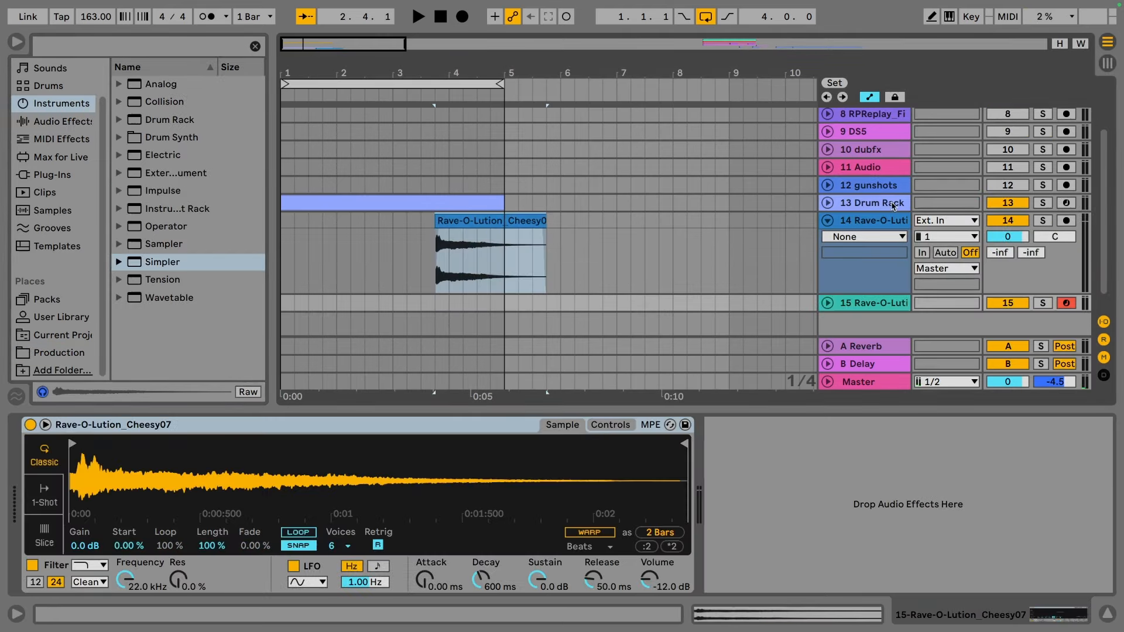
left_click(874, 220)
key("Delete")
Step: Create a four-bar MIDI clip from bar 1 on the Rave-O-Lution track and place a note in it
left_click(1043, 221)
key("space")
left_click(1043, 221)
key("z")
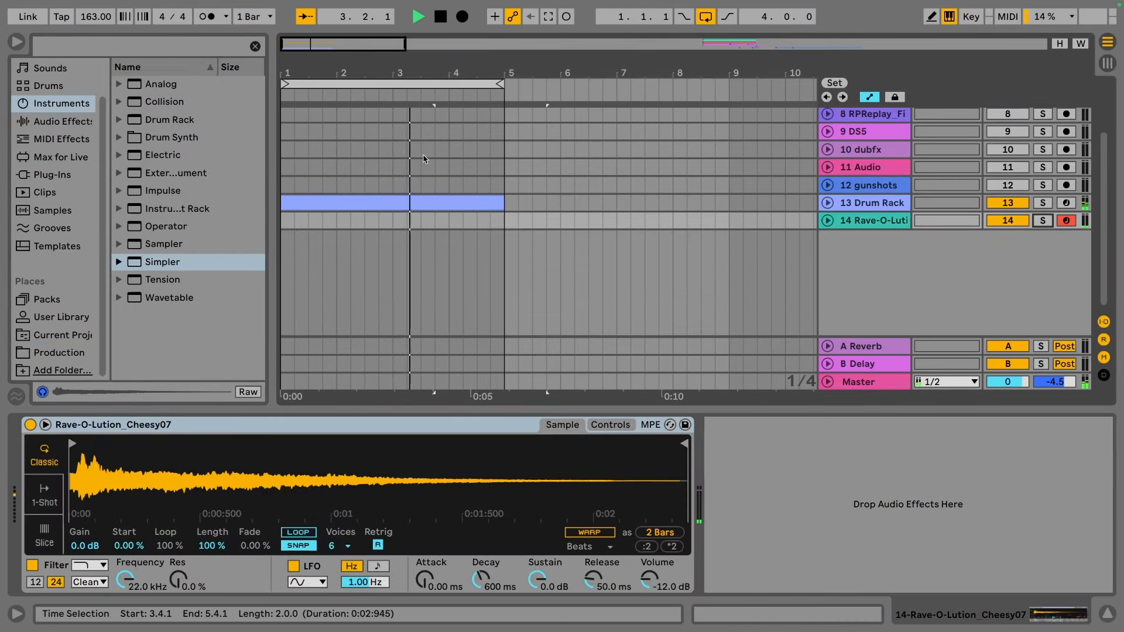
left_click_drag(504, 221, 282, 221)
key("super+shift+m")
left_click_drag(349, 66, 349, 79)
left_click_drag(644, 280, 645, 127)
left_click(208, 180)
double_click(287, 417)
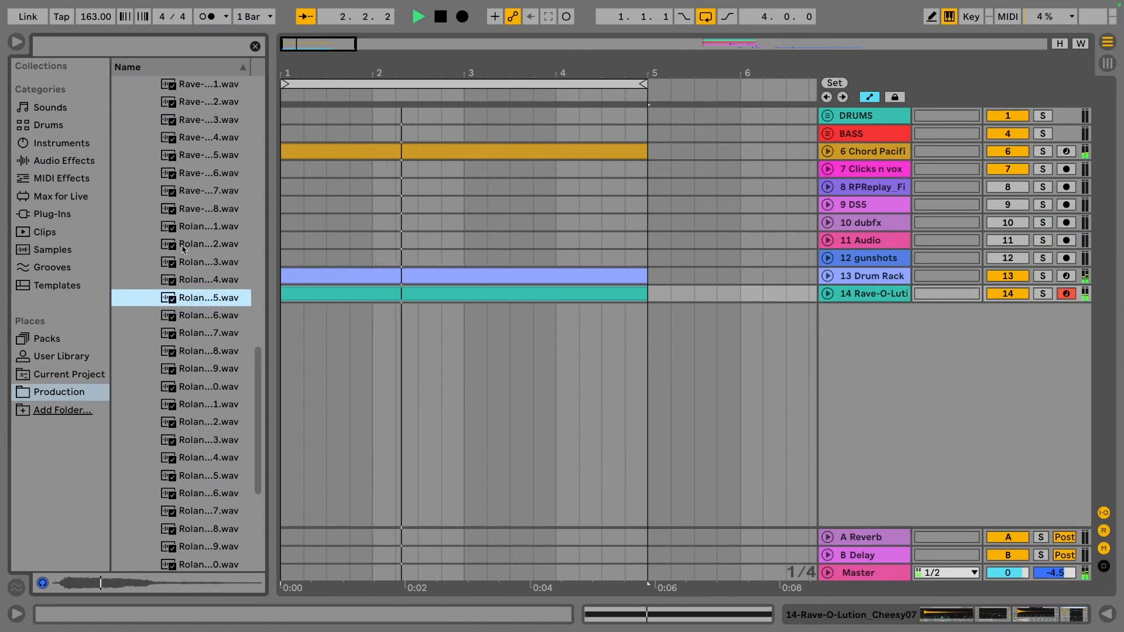
Step: Audition the Roland samples one after another in the Production folder
key("Down")
key("Down")
key("Down")
key("Down")
key("Down")
key("Down")
key("Down")
key("Down")
key("Down")
key("Down")
key("Down")
key("Down")
key("Down")
key("Down")
key("Down")
key("Down")
key("Down")
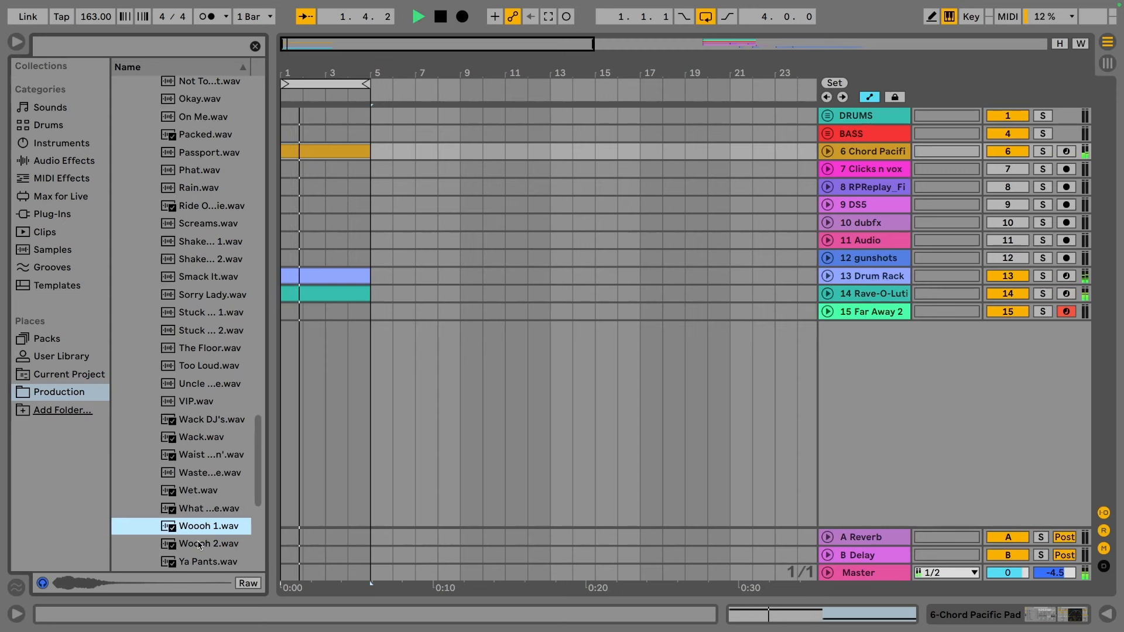
Step: Load Woooh 2.wav into the Simpler of the Far Away 2 track and lower the Simpler's volume slightly
left_click(199, 545)
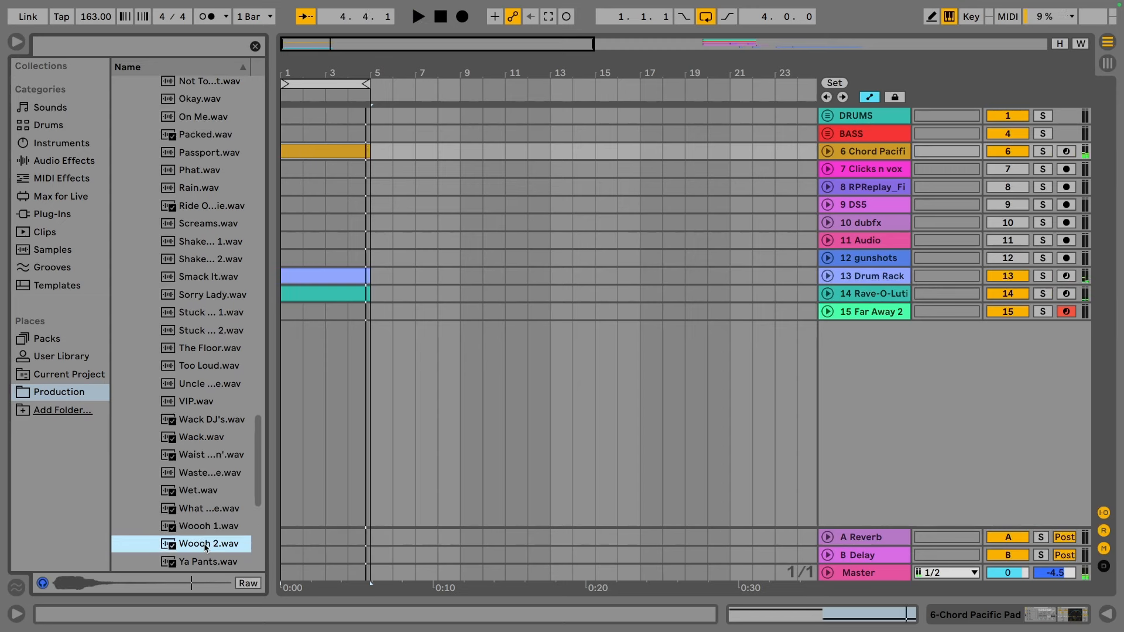
left_click_drag(205, 544, 404, 460)
left_click_drag(649, 577, 649, 583)
key("x")
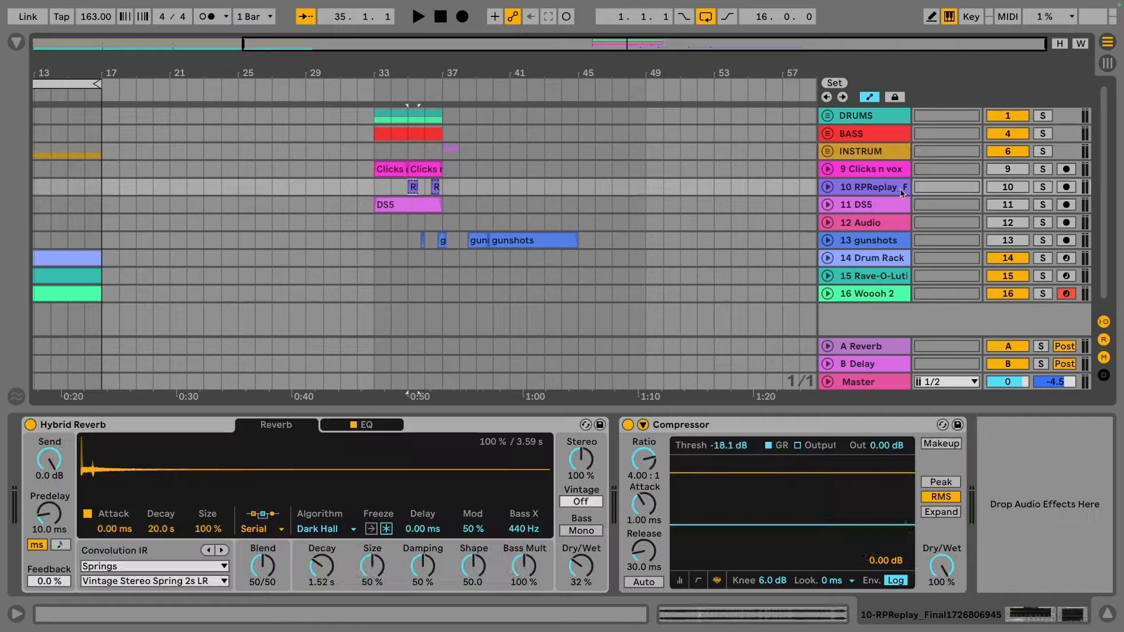
Step: Move the DS5 and gunshots tracks into the INSTRUM group and delete the empty Audio track
left_click(856, 205)
left_click_drag(856, 205, 859, 153)
left_click(857, 205)
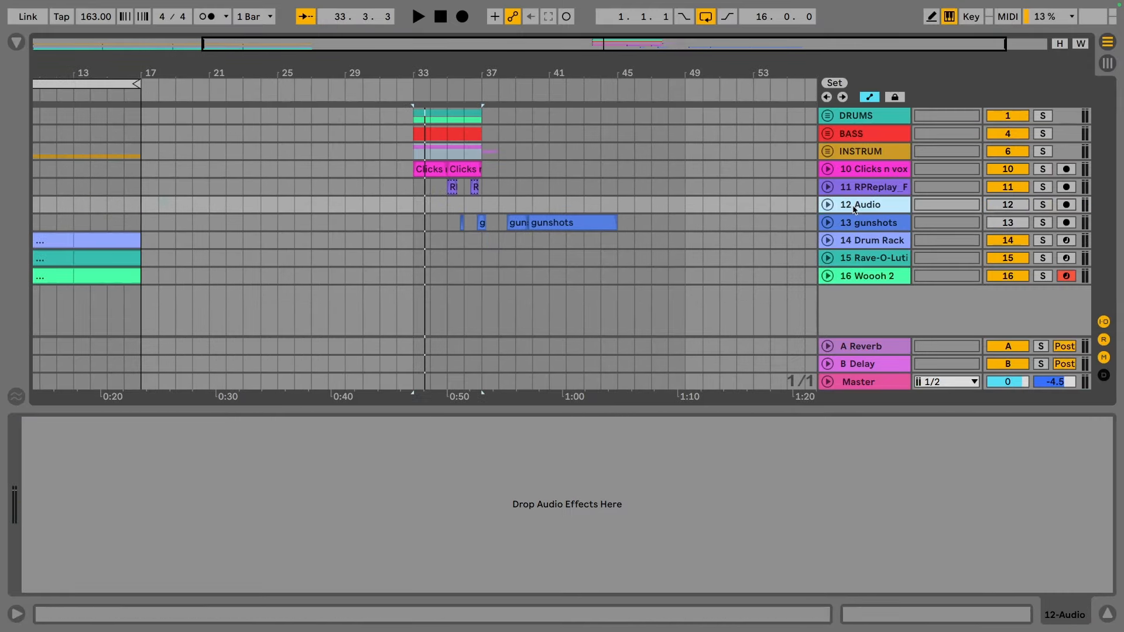
key("Delete")
left_click_drag(879, 208, 879, 153)
left_click(392, 169)
key("space")
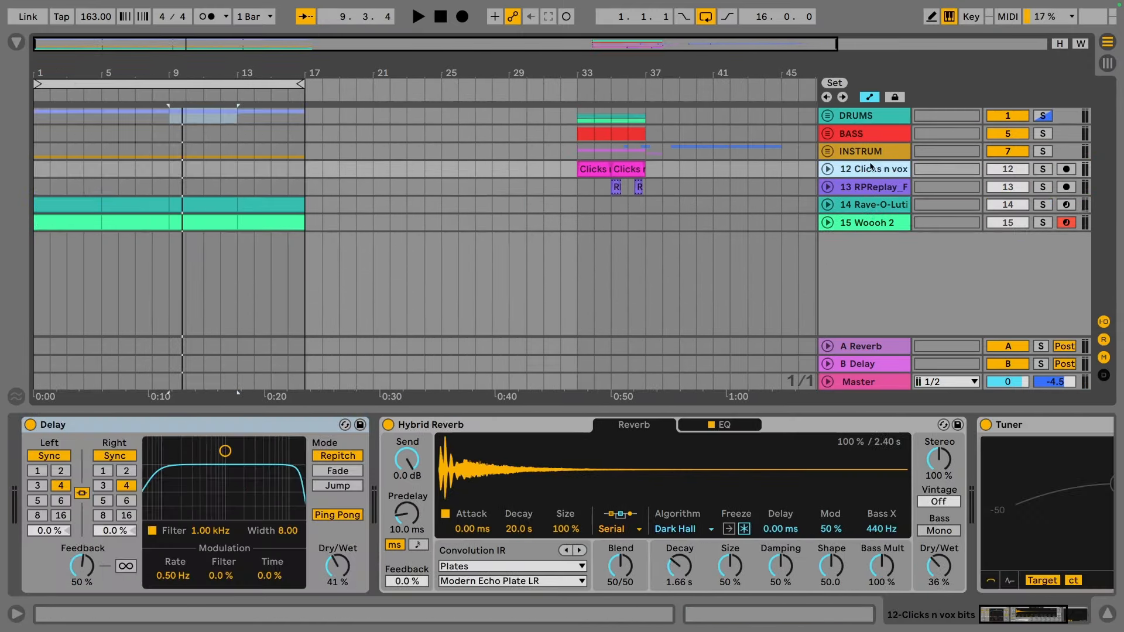
Step: Group the Clicks n vox, RPReplay, Rave-O-Lution and Woooh 2 tracks and name the group VOCALS
key("ctrl+g")
key("ctrl+r")
type("V")
type("OCALS")
key("Return")
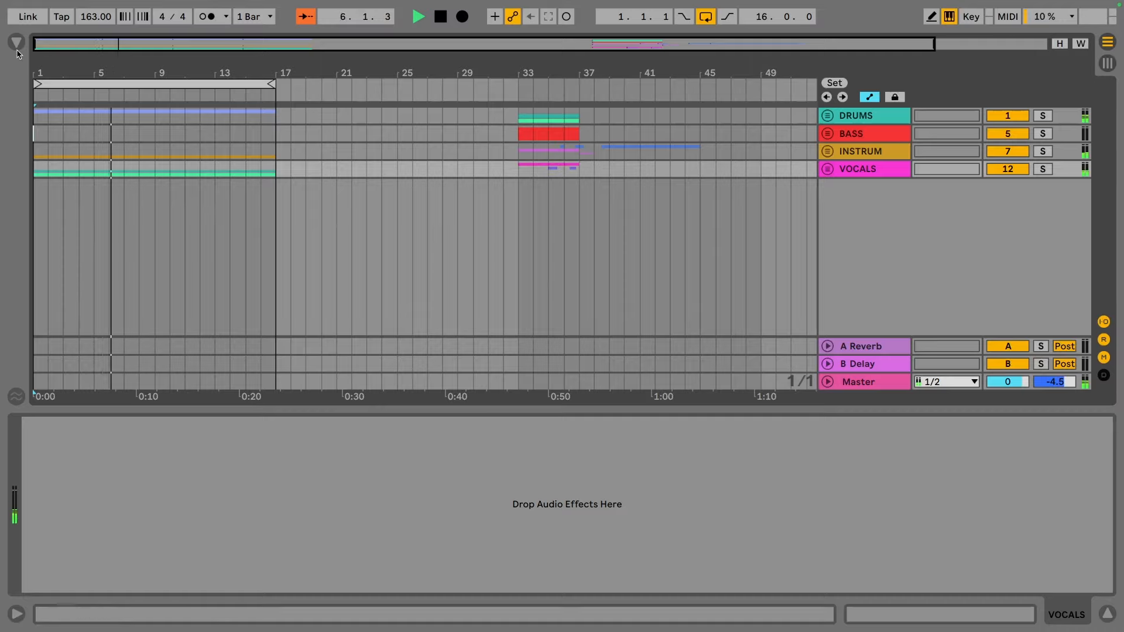
Step: Add warp markers at beats 1.2, 1.3 and 1.4 in the funky_drummer clip
left_click(16, 45)
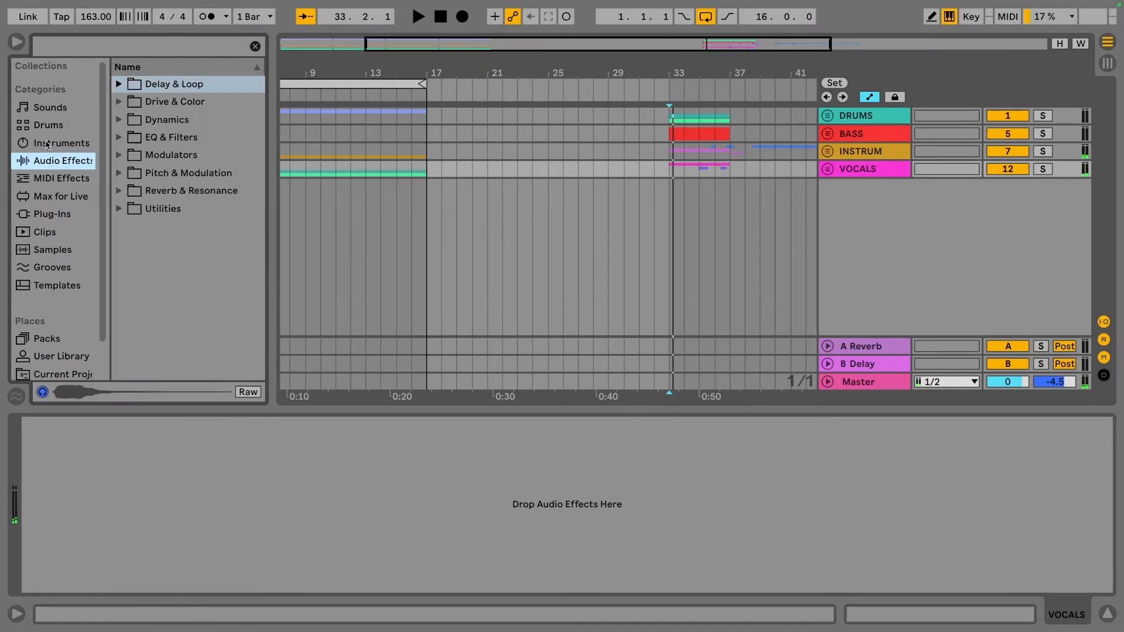
left_click(70, 143)
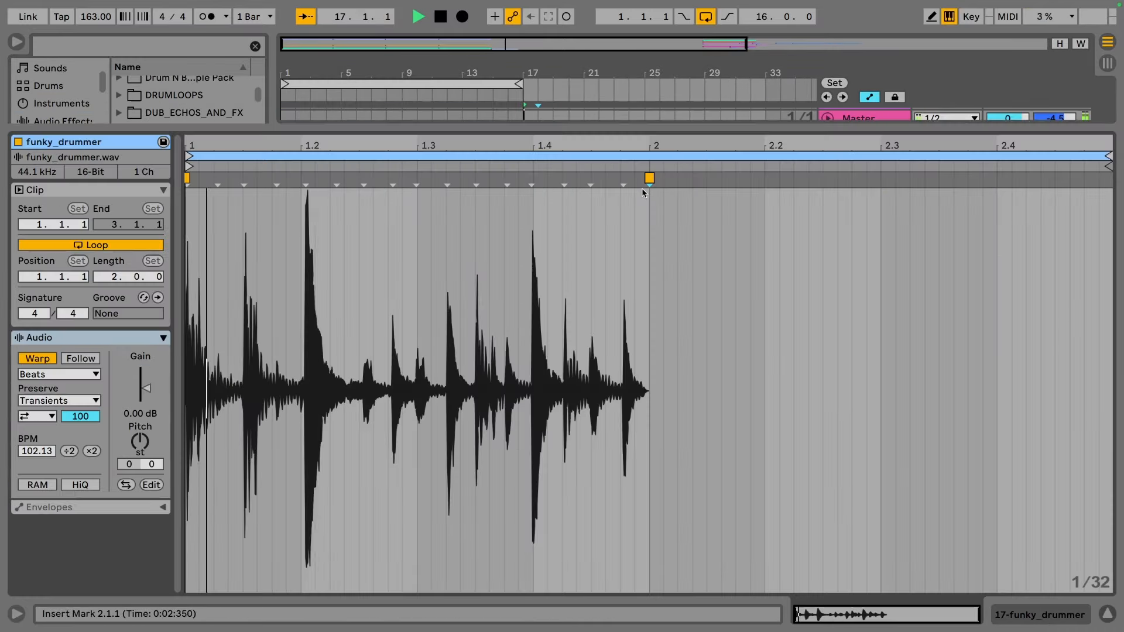
double_click(301, 178)
double_click(416, 178)
double_click(534, 178)
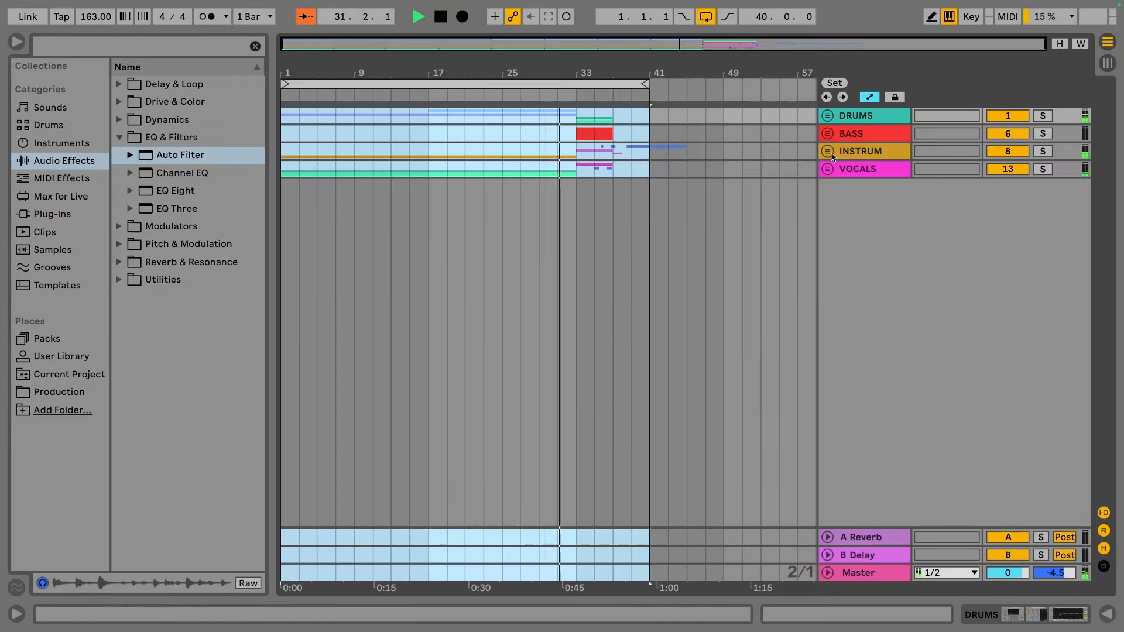
Step: Move the RPReplay vocal clips four bars earlier, into bars 29 to 33, and play the result
left_click(828, 169)
left_click_drag(577, 252, 504, 251)
scroll(591, 252, "up", 5)
key("space")
key("space")
left_click(828, 168)
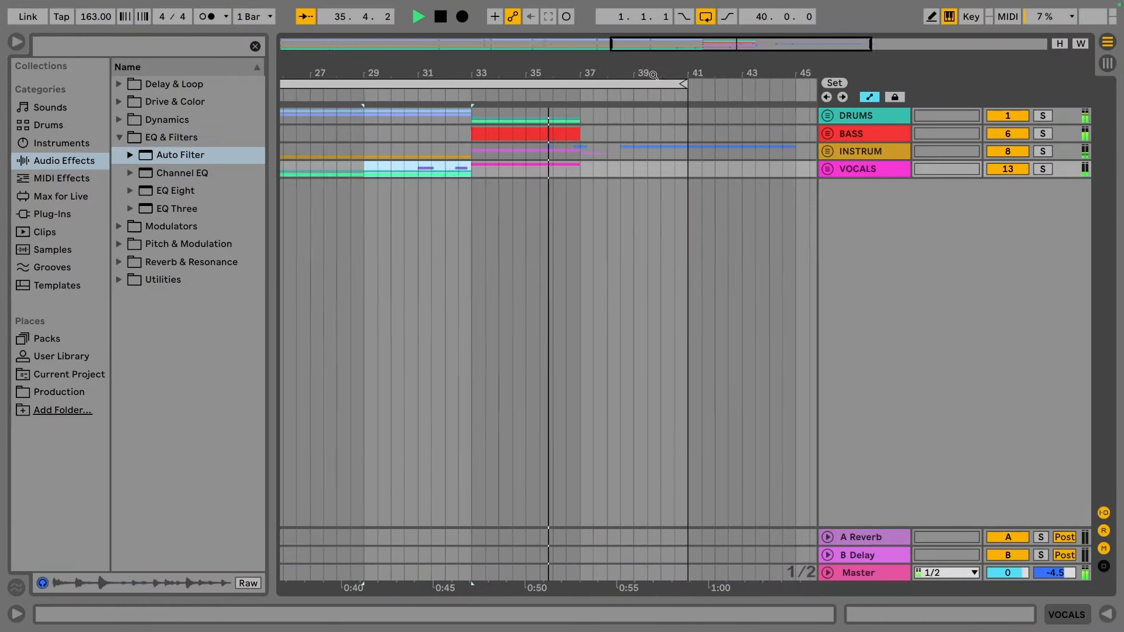
Step: Move the Clicks n vox clips to the intro's second half, duplicate them from bar 17, and delete the part after bar 31
left_click_drag(669, 90, 633, 64)
left_click(827, 168)
left_click_drag(603, 236, 454, 236)
key("space")
key("super+d")
key("super+d")
key("super+d")
left_click_drag(566, 59, 568, 63)
left_click_drag(696, 236, 513, 236)
key("Delete")
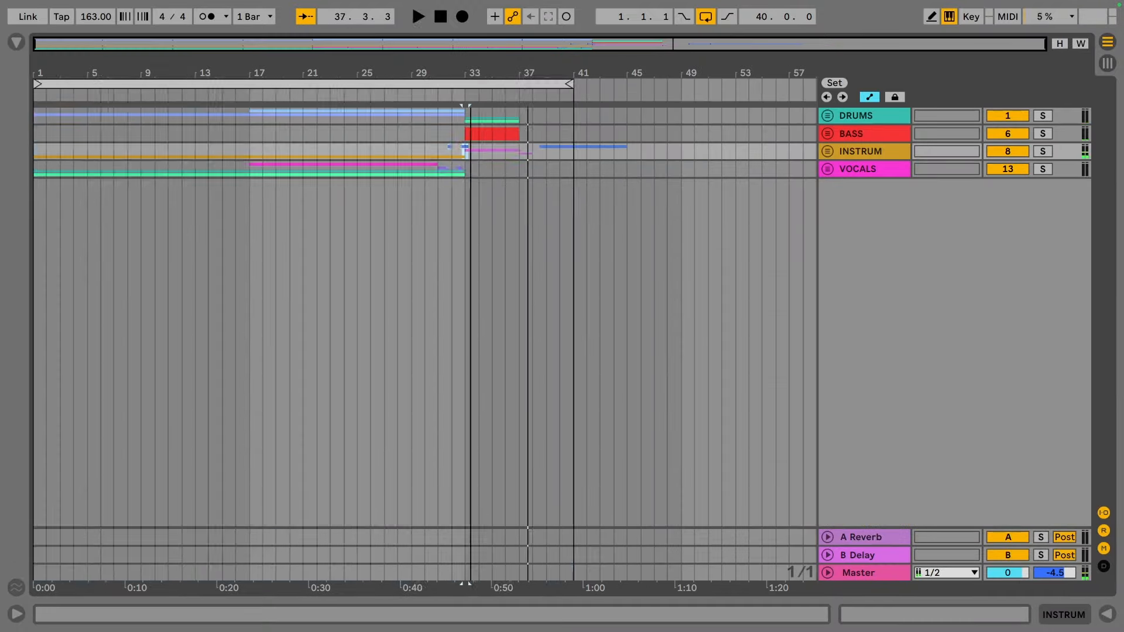
Step: Delete every other Woooh 2 clip in the VOCALS group, at bars 1, 9, 17 and 25
left_click(398, 85)
key("space")
left_click(828, 169)
left_click(833, 235)
left_click(60, 288)
key("Delete")
left_click(168, 289)
key("Delete")
key("Delete")
left_click(275, 289)
key("Delete")
left_click(383, 289)
key("Delete")
left_click(827, 169)
Step: Move the long gunshot clip before bar 33 to start at 32.2.3 and play it back
left_click(827, 115)
left_click(863, 200)
double_click(863, 200)
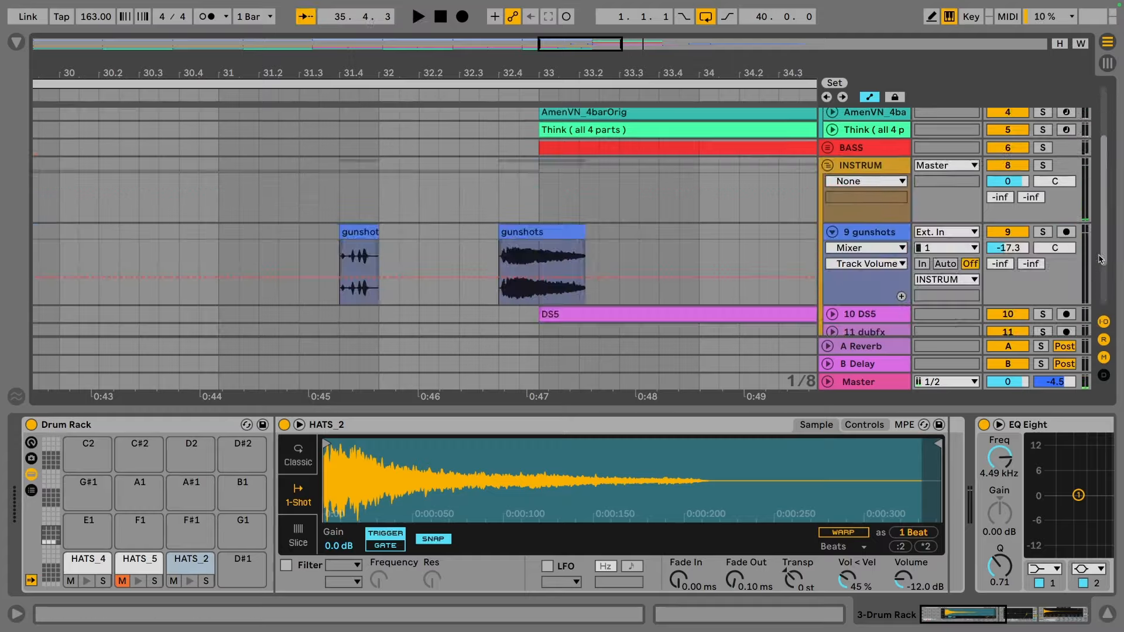
left_click_drag(542, 232, 482, 232)
key("space")
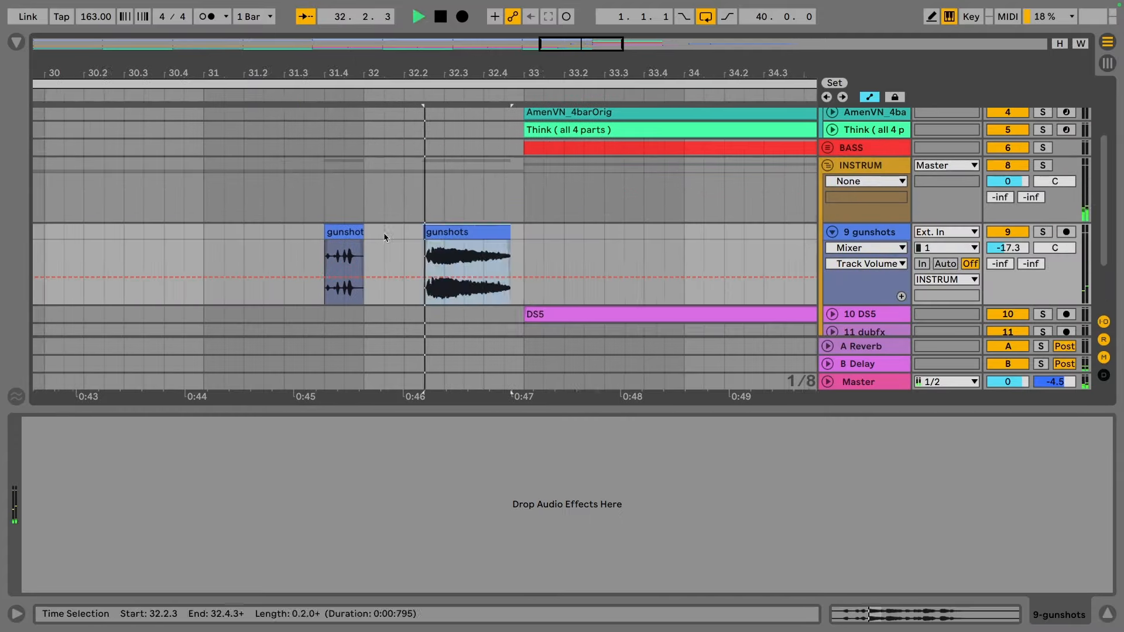
Step: Move the short gunshot clip to about 30.3 and the long one to bar 32, checking the timing by playback
left_click_drag(343, 233, 263, 232)
left_click_drag(394, 232, 295, 233)
left_click(276, 233)
key("space")
key("space")
left_click_drag(540, 233, 480, 233)
key("space")
key("space")
left_click(143, 229)
key("space")
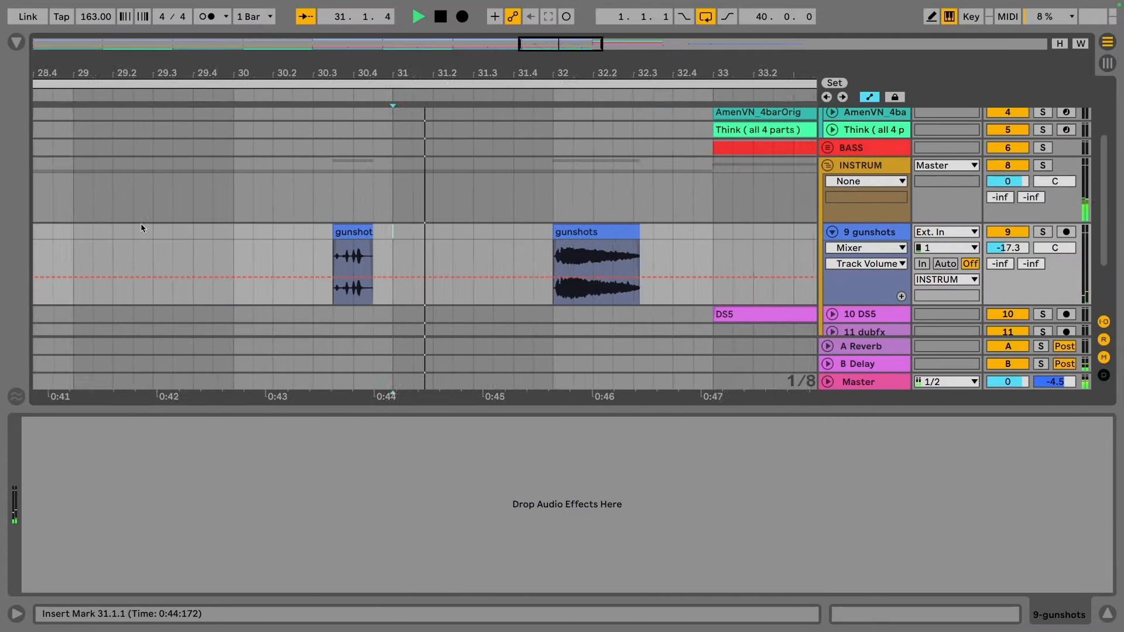
left_click_drag(334, 74, 333, 47)
left_click(159, 235)
key("space")
key("space")
Step: Show the whole arrangement and unfold the Drum Rack track in the DRUMS group to examine its hat clips
left_click(1108, 614)
key("w")
left_click(67, 199)
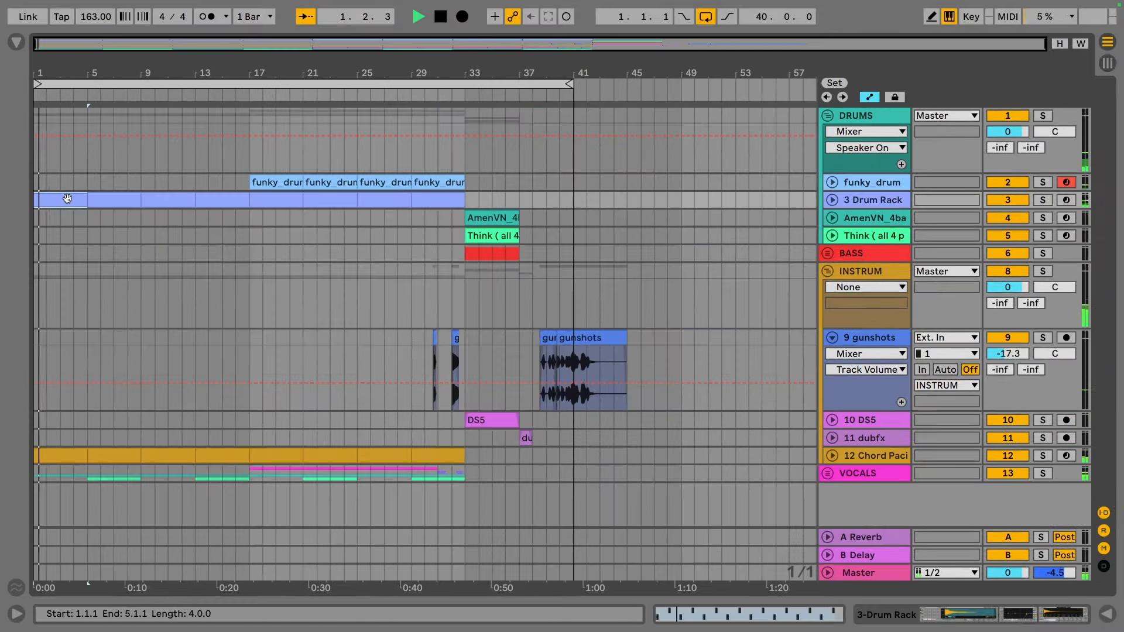
left_click(830, 117)
left_click(827, 152)
left_click(828, 116)
left_click(833, 200)
key("space")
Step: Load the Kit-BrushSizzle preset from the Session Drums Club pack onto a new track and audition some of its pads
left_click(16, 42)
left_click(47, 339)
left_click(119, 102)
left_click(130, 137)
left_click_drag(188, 209, 410, 436)
left_click(87, 580)
left_click(139, 580)
scroll(145, 490, "up", 4)
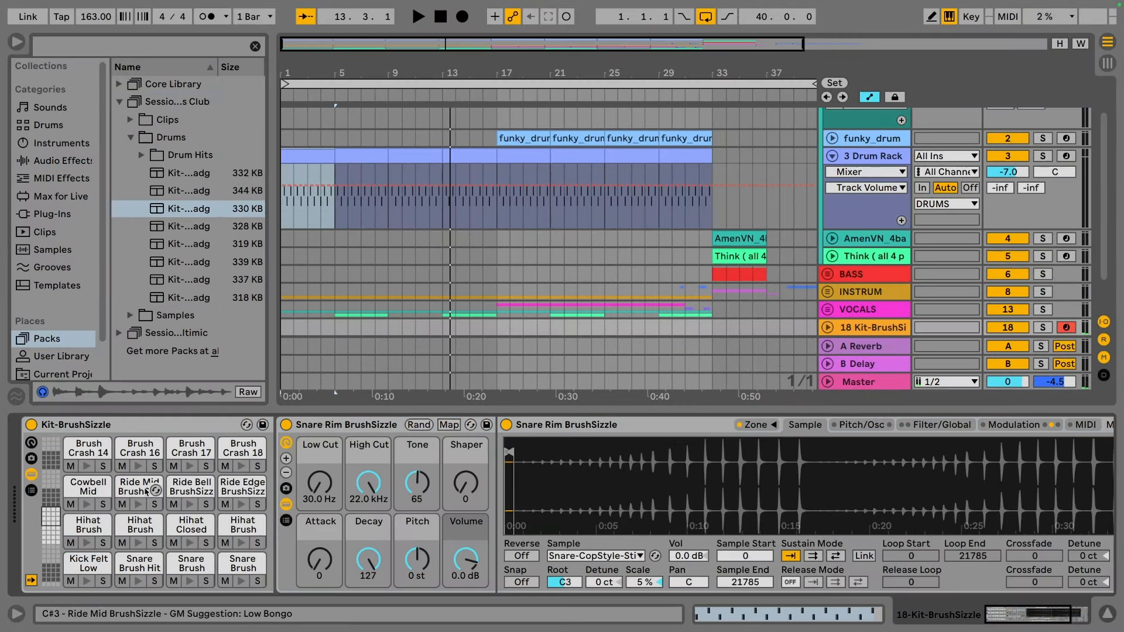
Step: Create a four-bar MIDI clip from bar 1 on the Kit-BrushSizzle track and expand its note editor
left_click_drag(284, 328, 333, 328)
key("super+shift+m")
key("super+alt+e")
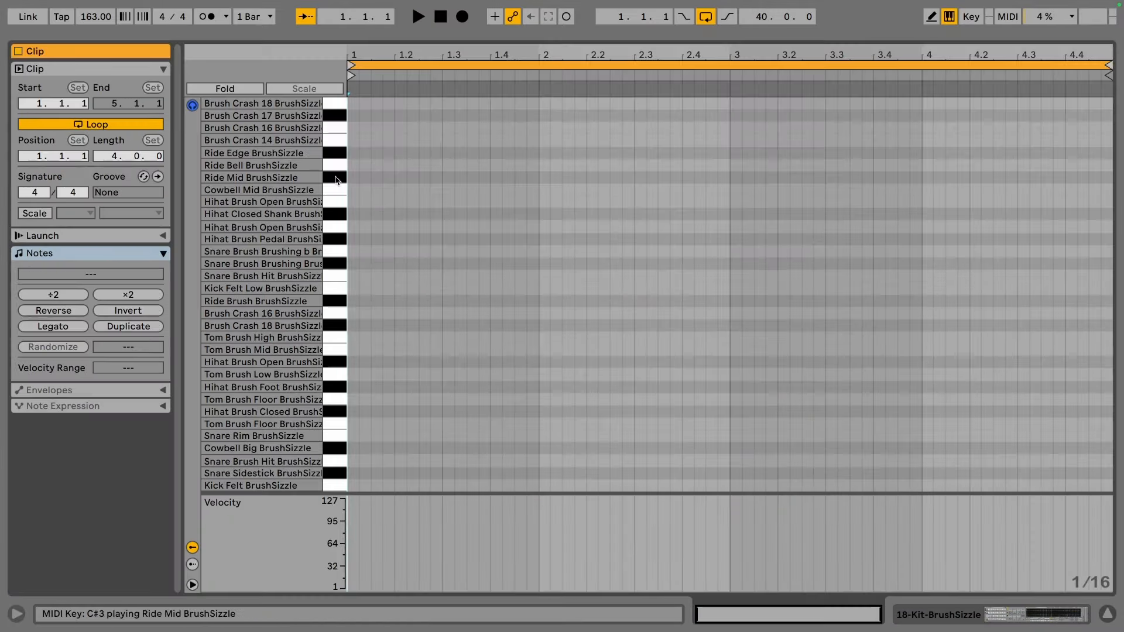
Step: Fill the four-bar Kit-BrushSizzle clip with half-bar Ride Brush notes on beats 1 and 3 and play it back
double_click(356, 301)
left_click_drag(393, 301, 442, 301)
key("super+d")
key("super+d")
key("super+d")
key("super+d")
key("super+d")
key("super+d")
key("super+d")
key("space")
key("space")
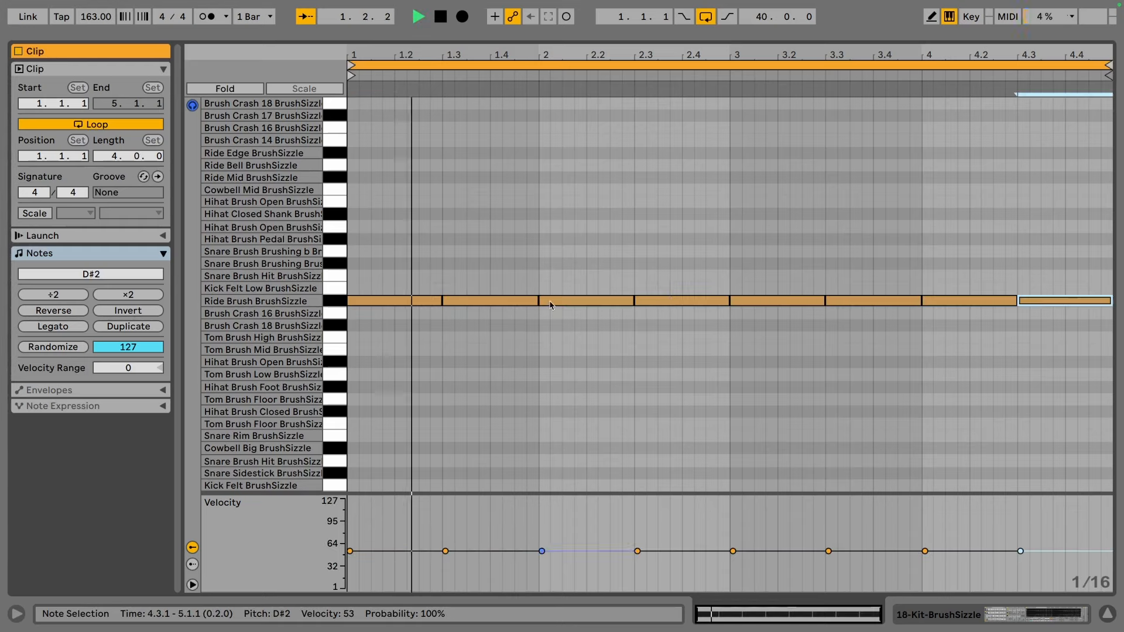
Step: Close the note editor and duplicate the four-bar Kit-BrushSizzle clip three times to fill the first 16 bars
left_click(1108, 614)
left_click(1007, 200)
key("space")
key("space")
left_click(833, 201)
left_click(894, 310)
left_click(307, 307)
key("super+d")
key("super+d")
key("super+d")
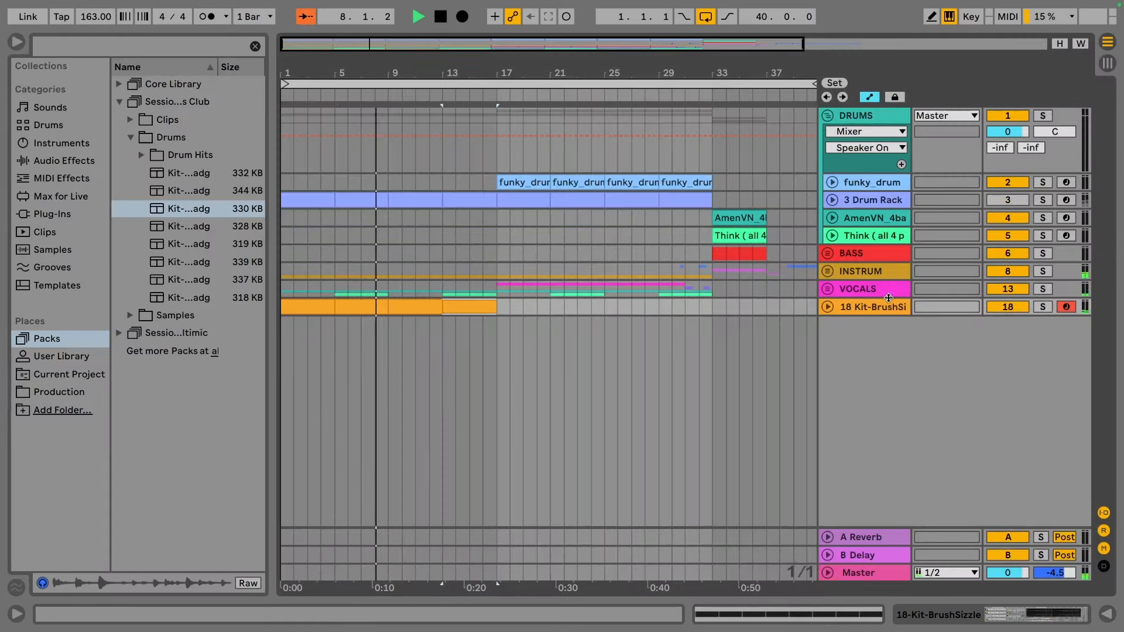
Step: Reopen the first Kit-BrushSizzle clip, select all its notes and check them by playback
left_click(891, 305)
double_click(308, 307)
key("super+a")
key("space")
key("space")
left_click(1107, 614)
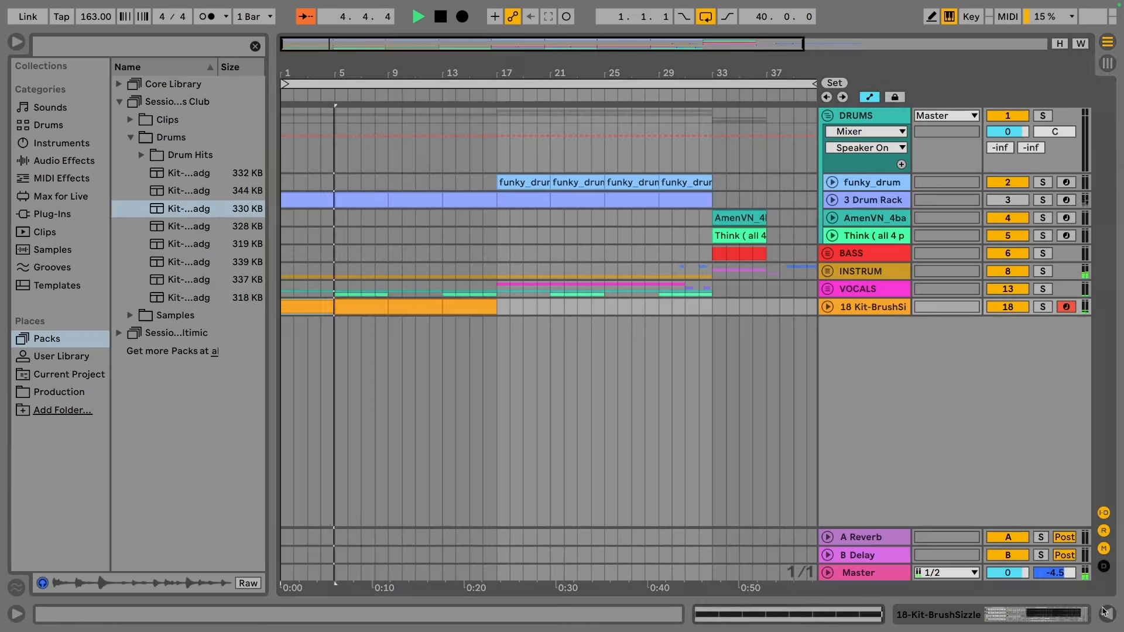
Step: Move the Kit-BrushSizzle track into the DRUMS group below funky_drum and delete the Drum Rack track
left_click_drag(873, 307, 863, 196)
left_click(838, 218)
key("Delete")
Step: Clear the Rave-O-Lution clips in the VOCALS group wherever Woooh 2 plays so they alternate every four bars, leaving DRUMS and VOCALS folded
left_click(827, 116)
left_click(827, 169)
key("space")
key("space")
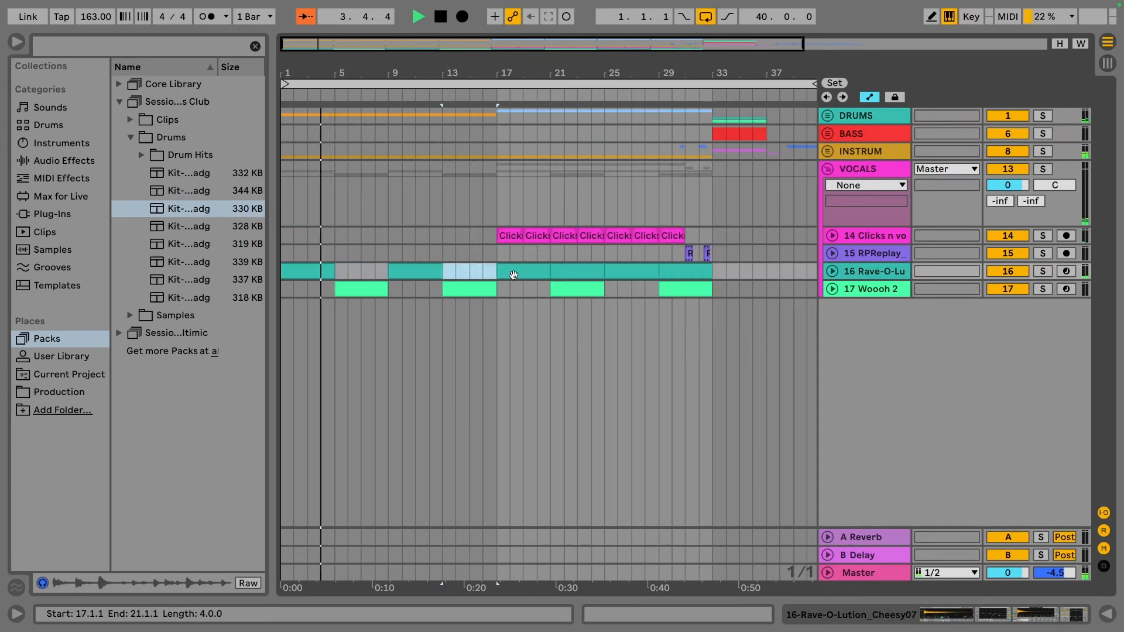
left_click(827, 169)
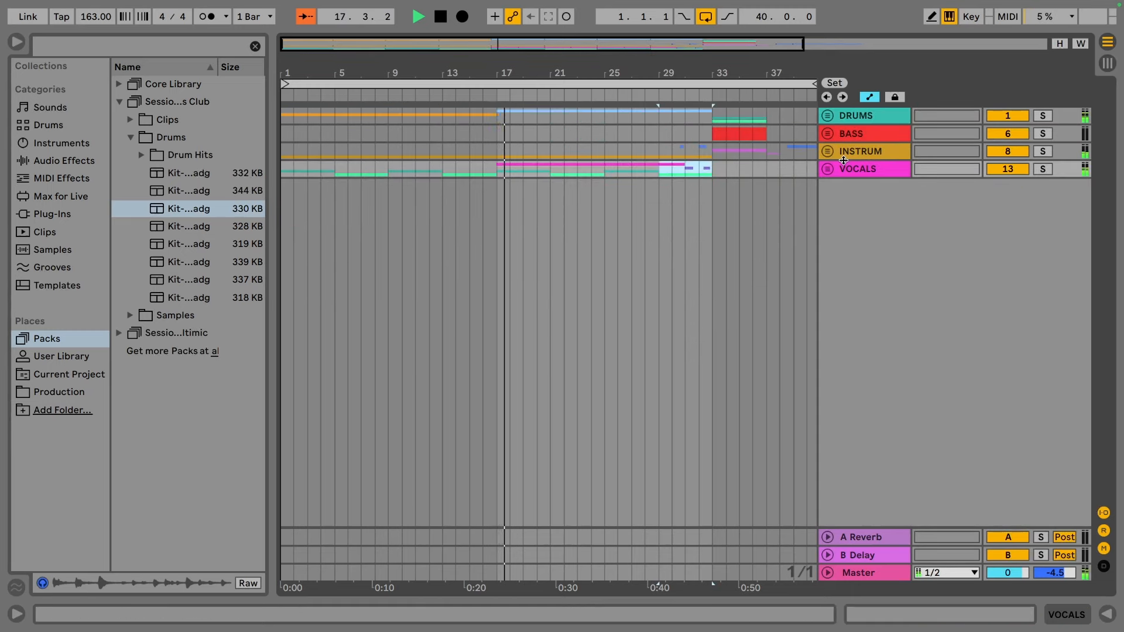
Step: Collapse the Session Drums Club pack and unfold the INSTRUM and BASS groups to check the gunshots track against playback
key("minus")
left_click(119, 101)
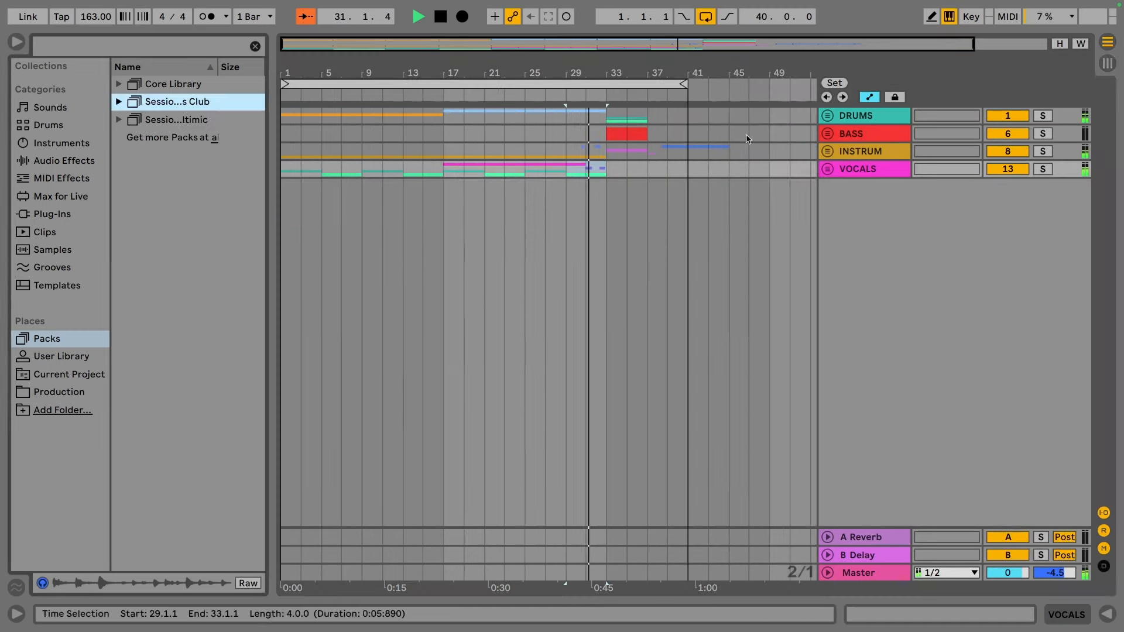
left_click(828, 151)
key("space")
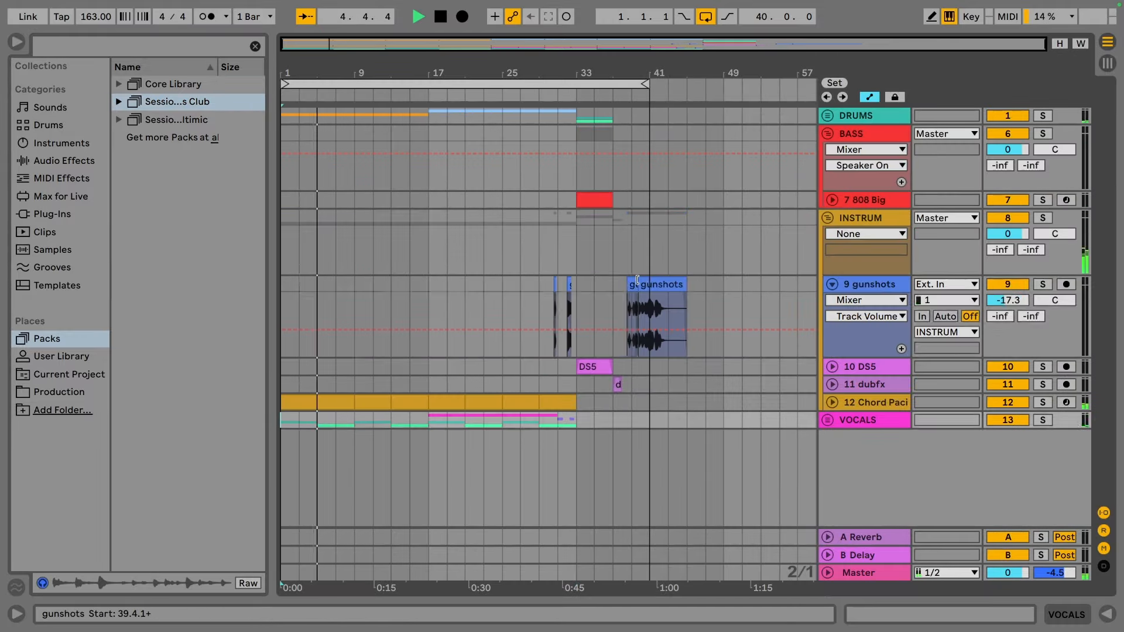
key("plus")
key("space")
Step: Place a copy of the short gunshot clip at about 35.3 on the gunshots track
left_click(390, 312)
key("plus")
key("plus")
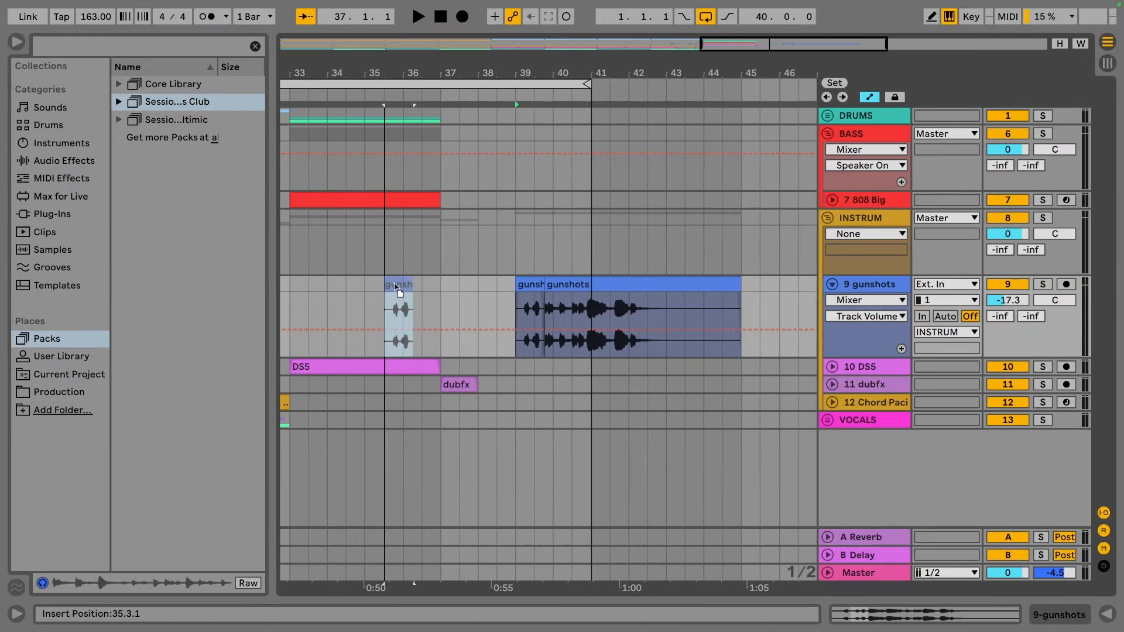
key("minus")
key("plus")
left_click(464, 301)
key("ctrl+d")
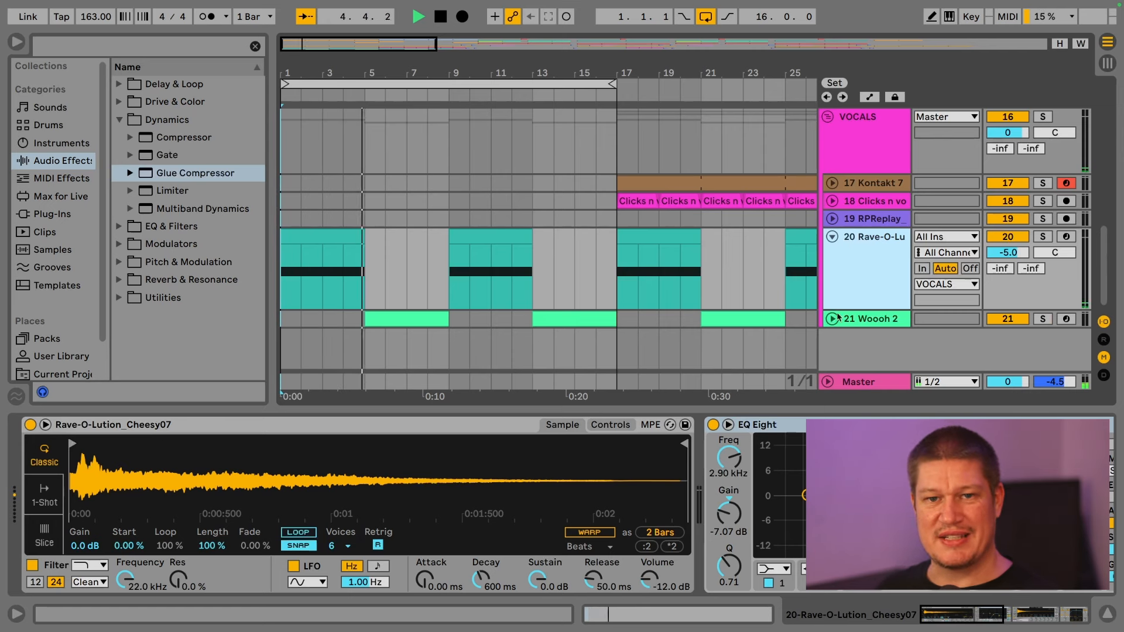
Step: Unfold the Woooh 2 track, show its devices and hide the browser to examine how it alternates with Rave-O-Lution in the intro
left_click(836, 318)
left_click(873, 298)
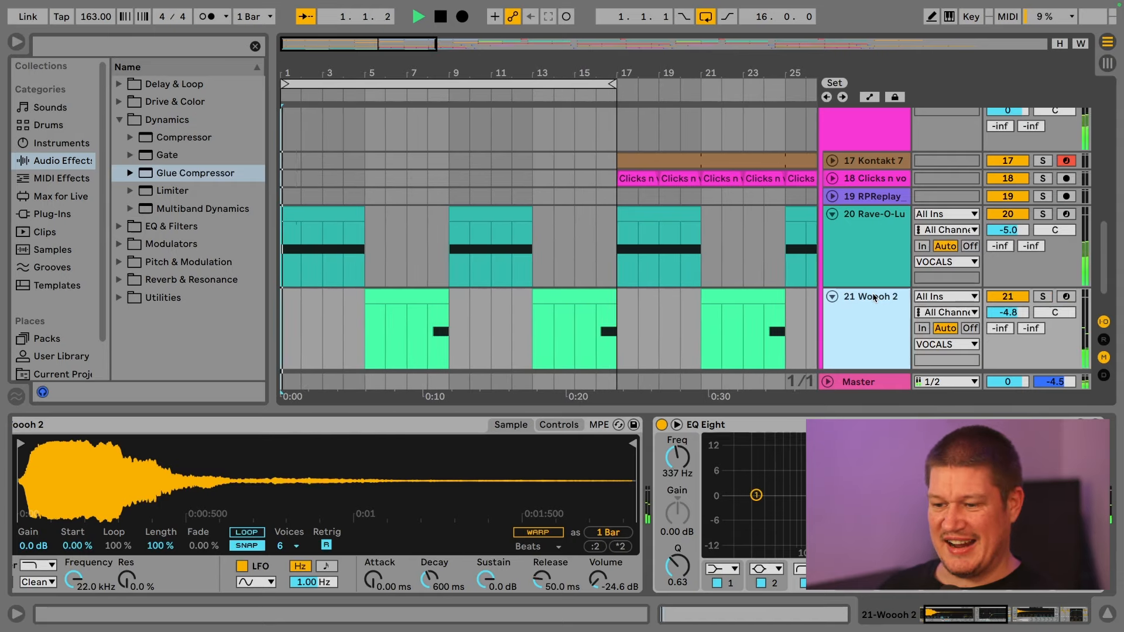
left_click(16, 41)
left_click_drag(85, 65, 139, 112)
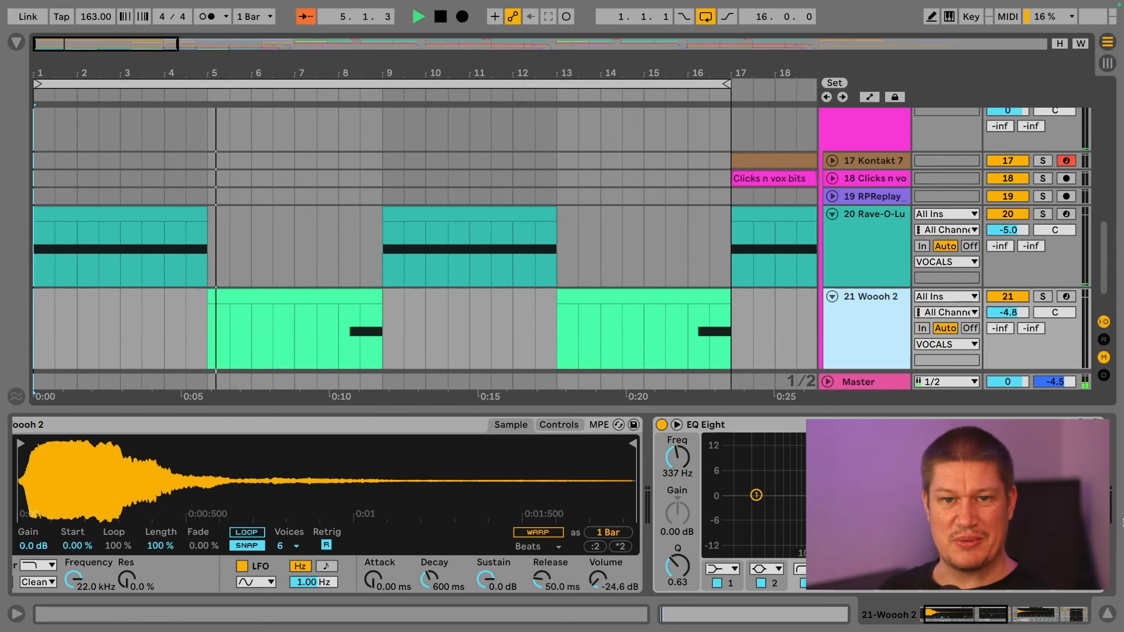
Step: Hide the device view and unfold the Kit-BrushSizzle track in the DRUMS group to examine its ride notes during playback
left_click(1104, 611)
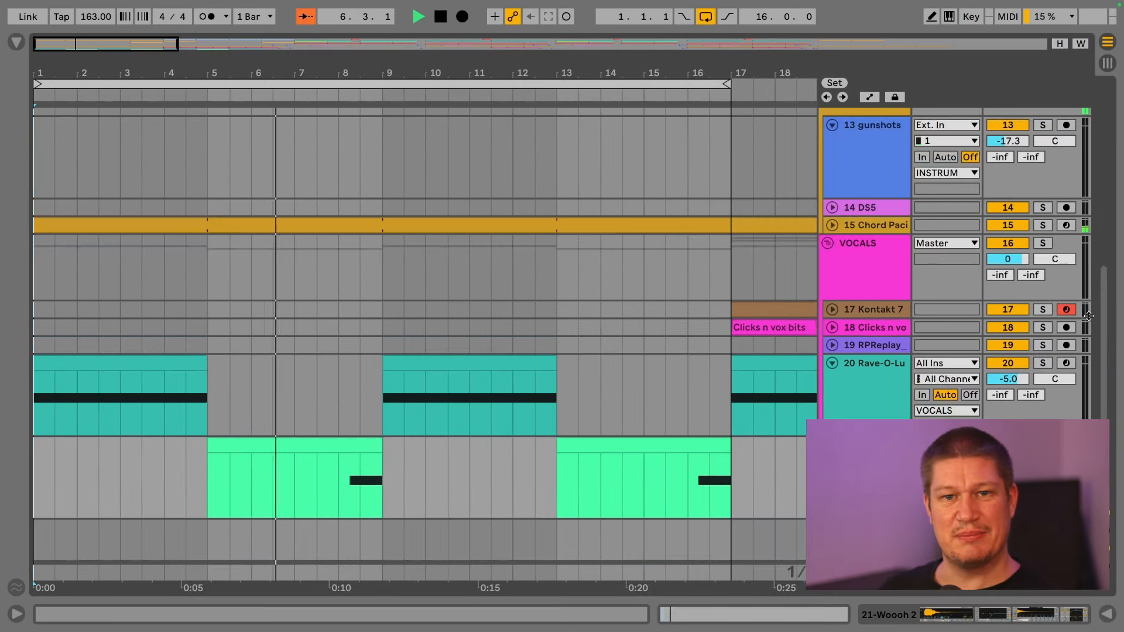
scroll(1099, 249, "up", 4)
scroll(1099, 249, "up", 3)
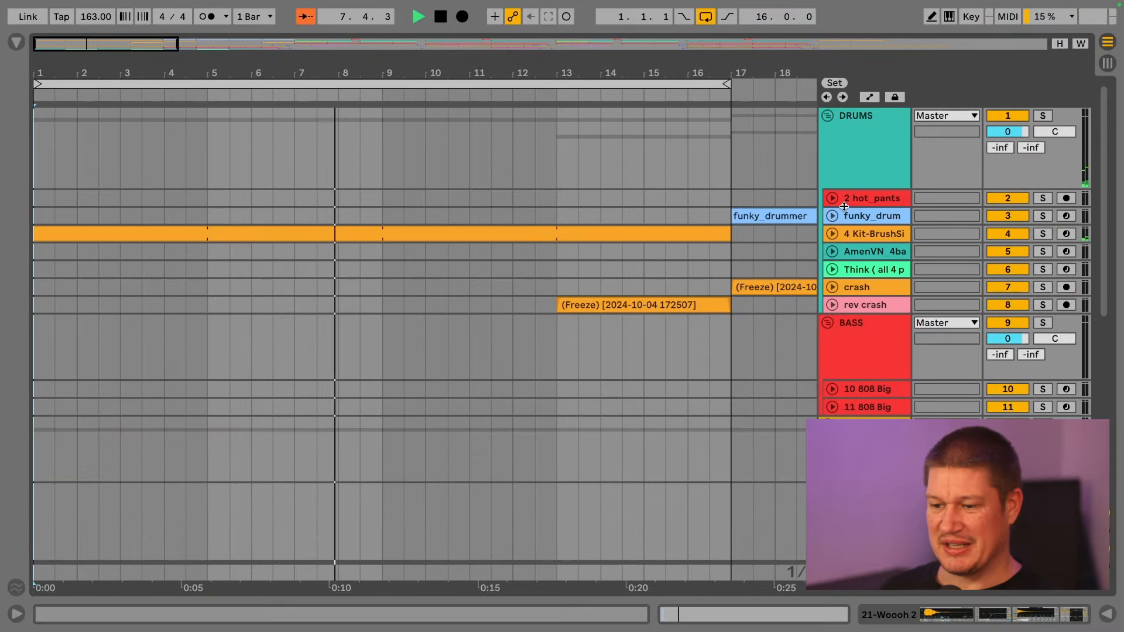
left_click(832, 233)
left_click(851, 236)
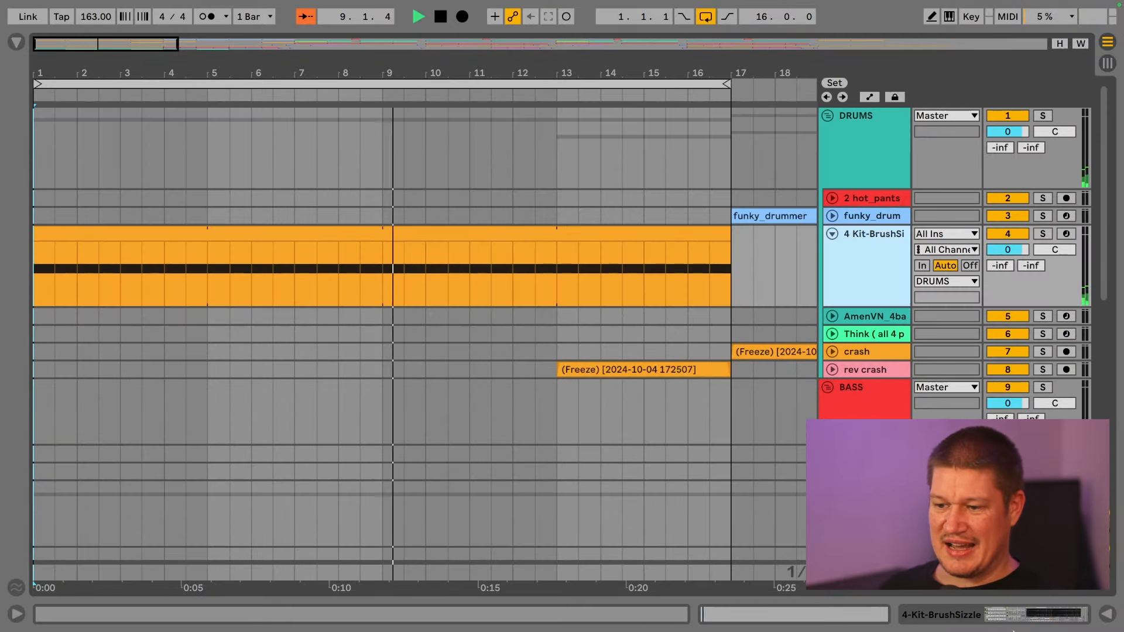
double_click(851, 236)
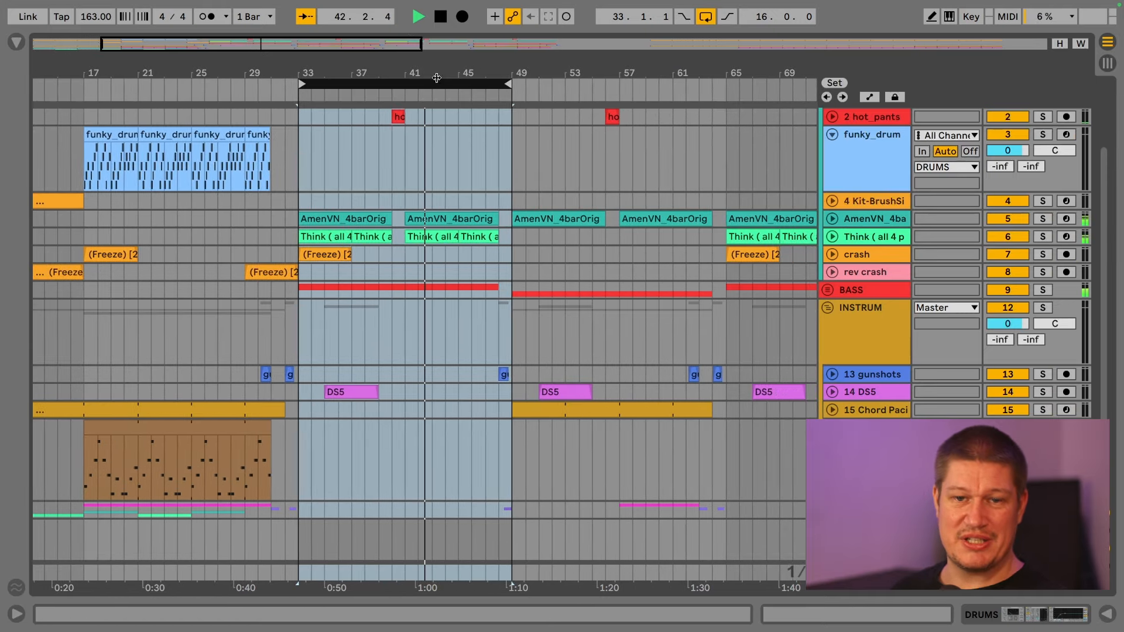
Step: Listen through the drop sections by moving the 16-bar loop to bar 49 and finally to bar 81
left_click_drag(436, 81, 650, 82)
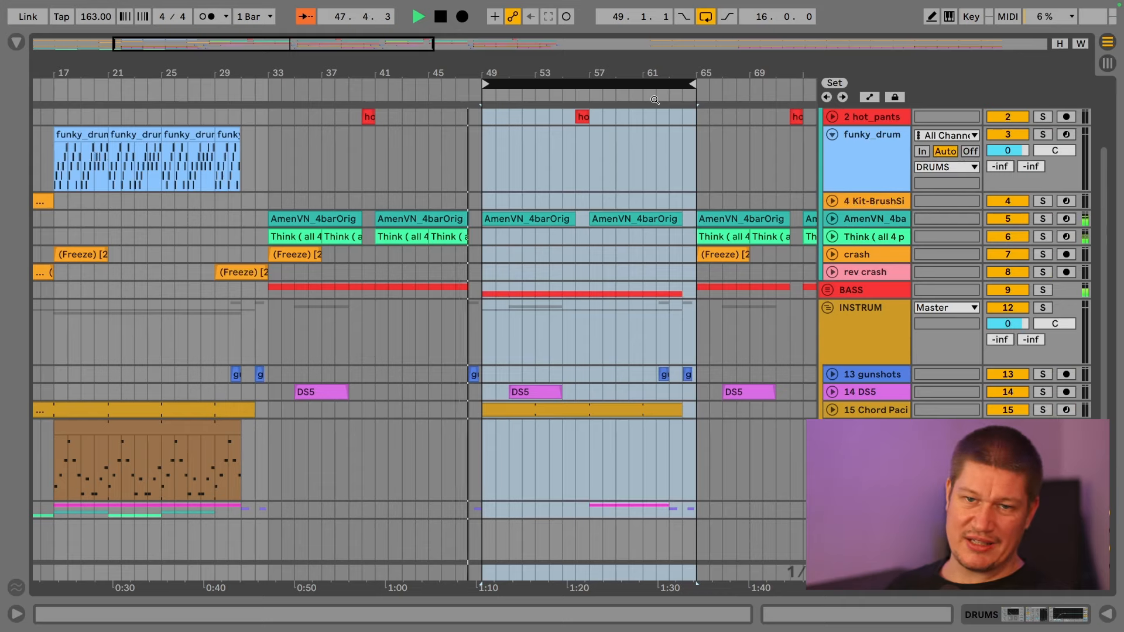
key("space")
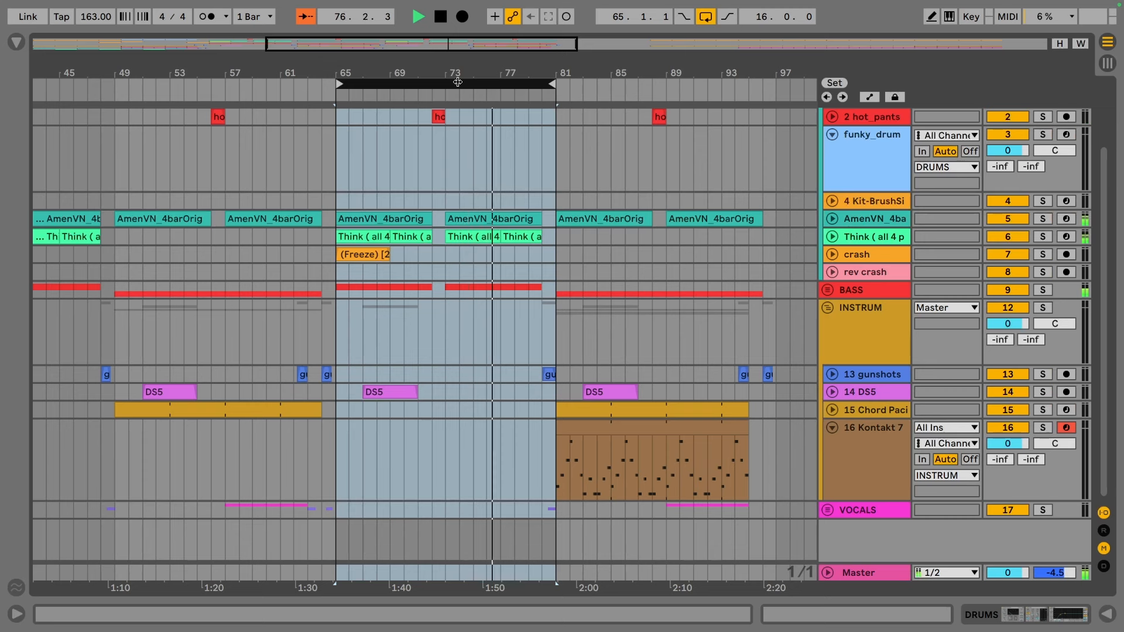
left_click_drag(458, 82, 685, 96)
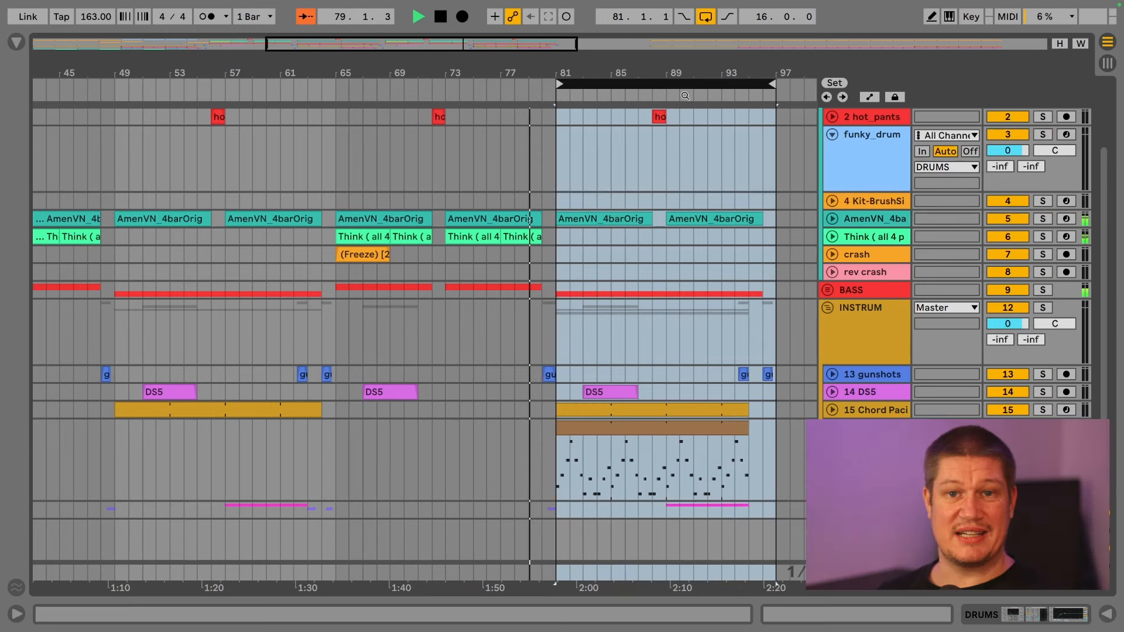